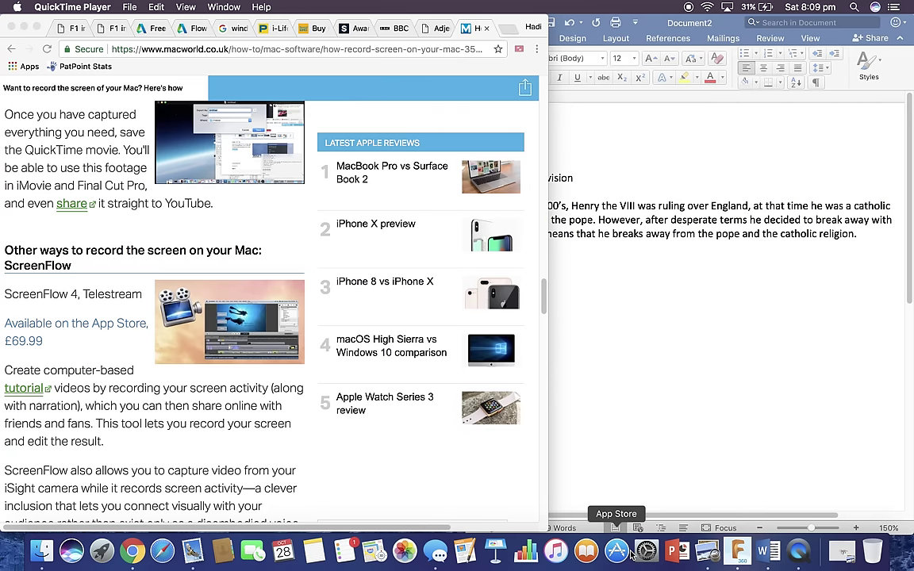
- Bring Fusion 360 to the front, showing its empty untitled design
left_click(738, 550)
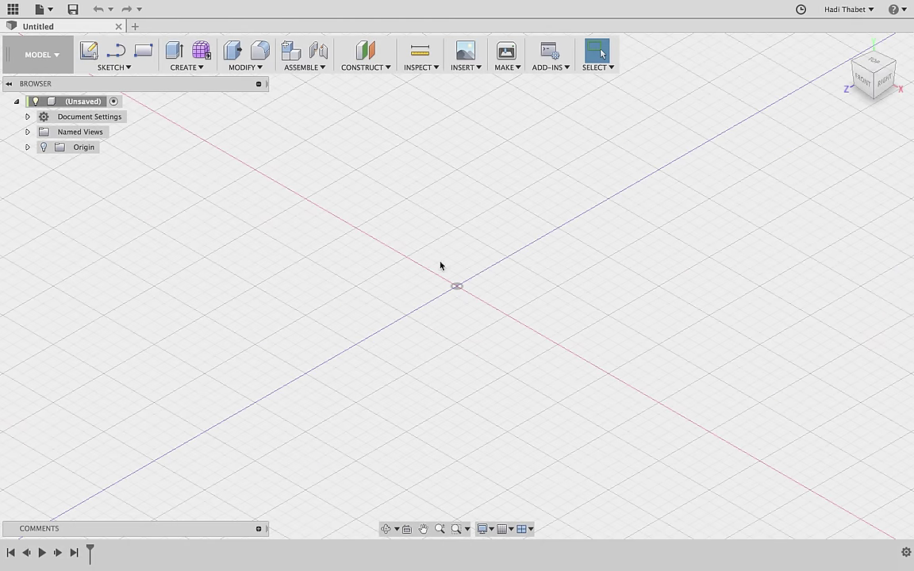
- On the horizontal plane, sketch the upper half: the narrow nose, middle block and rear block
left_click(111, 54)
left_click(474, 316)
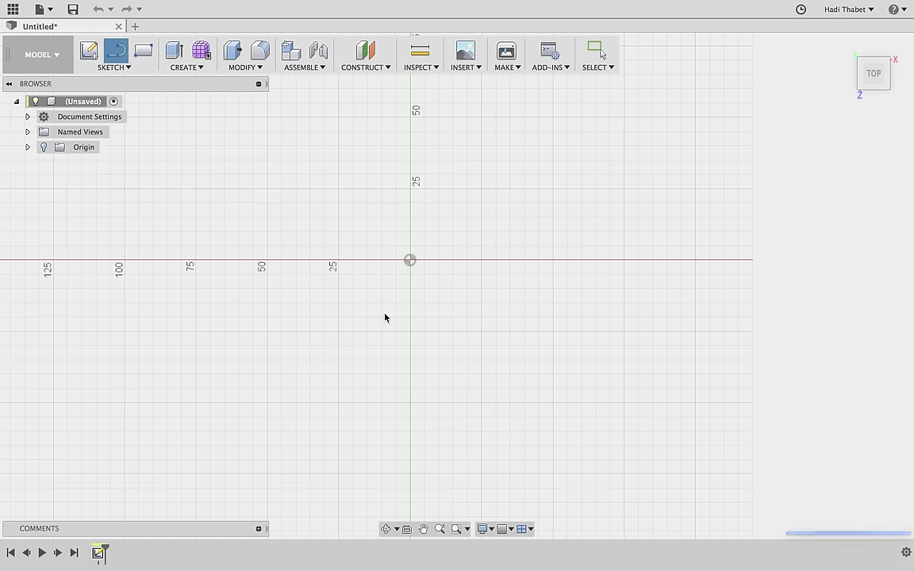
left_click(125, 260)
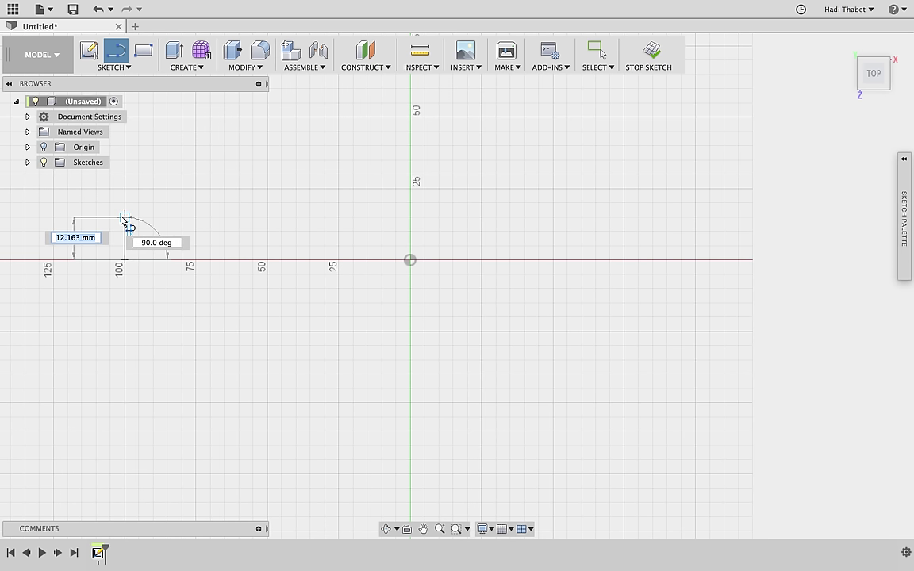
left_click(125, 217)
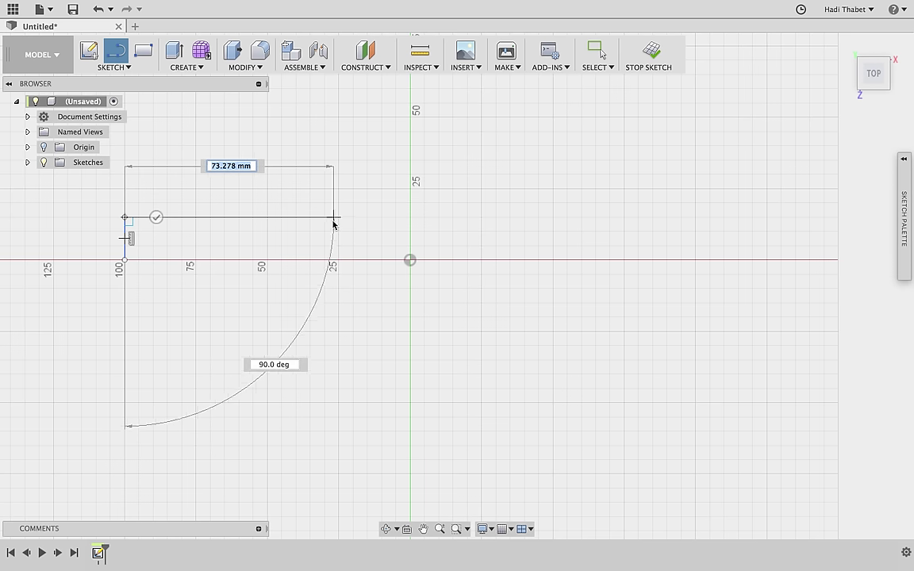
left_click(326, 219)
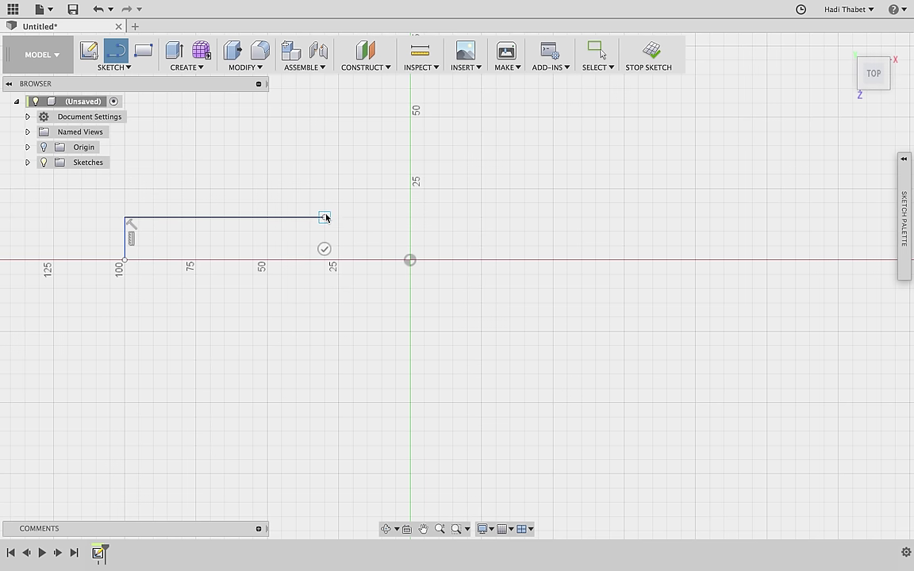
left_click(325, 167)
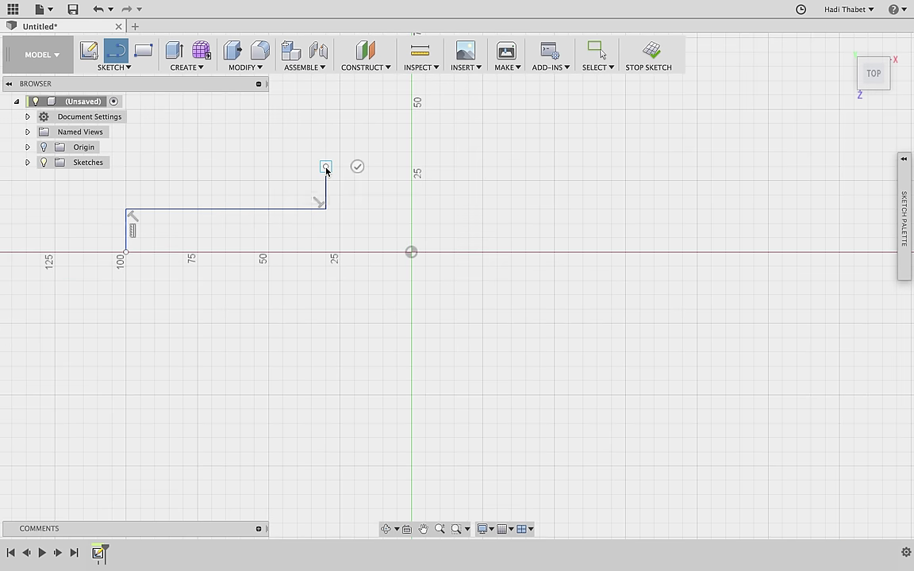
left_click(480, 165)
left_click(480, 206)
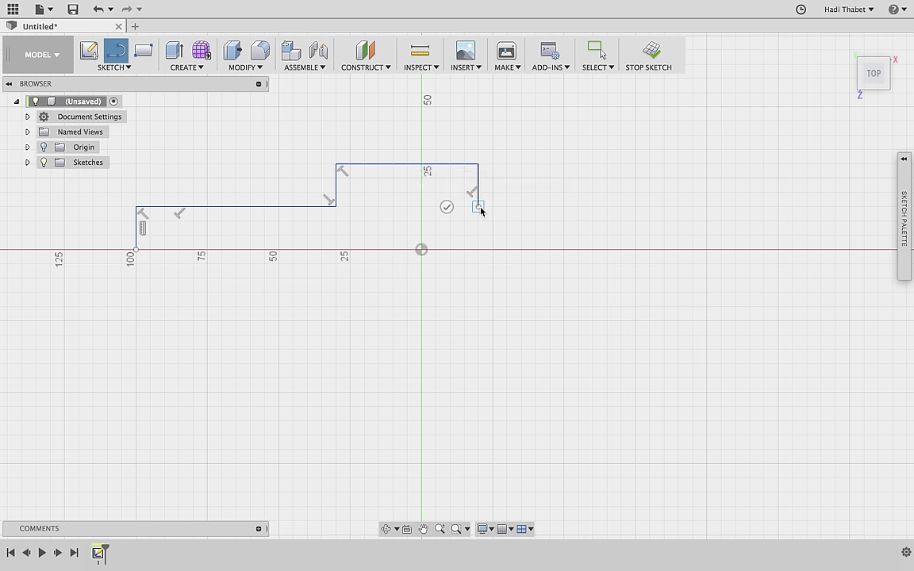
left_click(607, 207)
left_click_drag(608, 166, 684, 170)
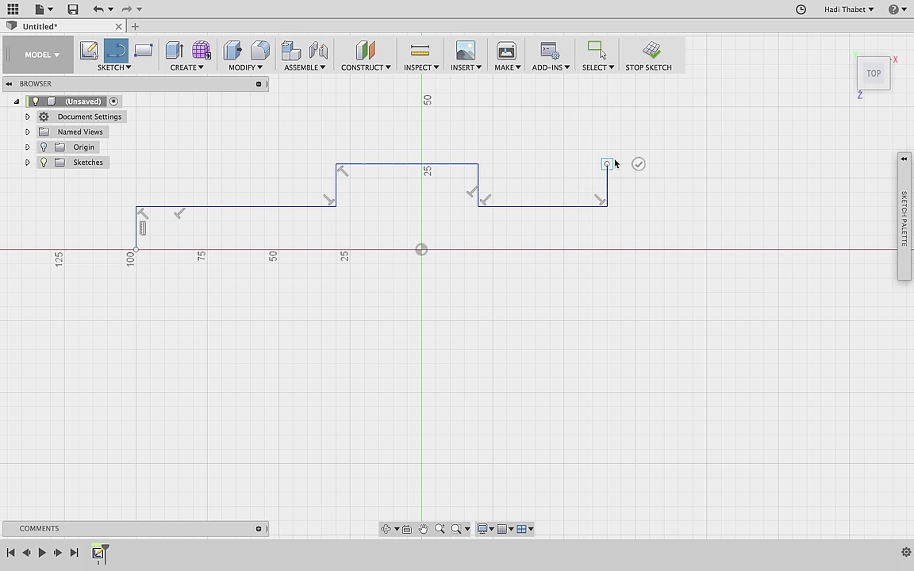
left_click(681, 168)
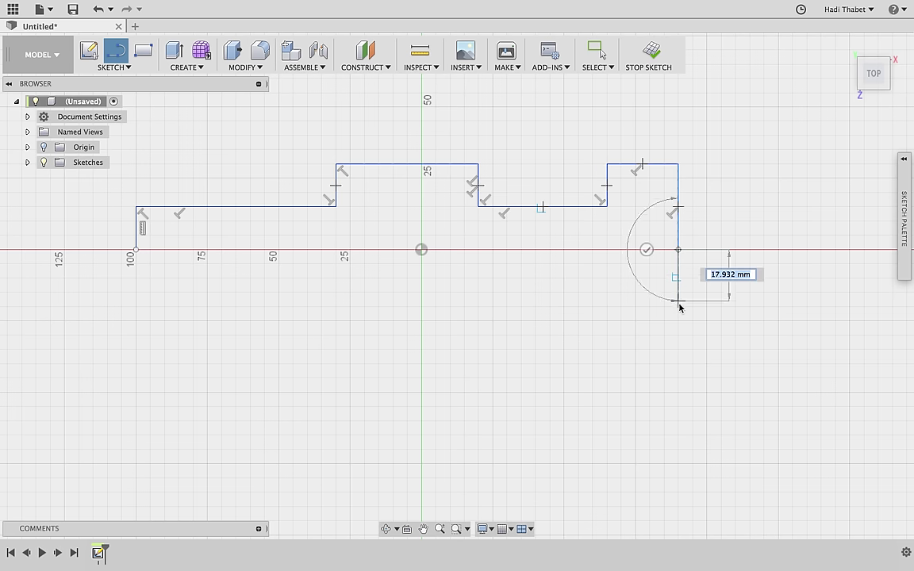
- Draw the lower edges of the rear and middle blocks back to the start, closing the outline
left_click(678, 335)
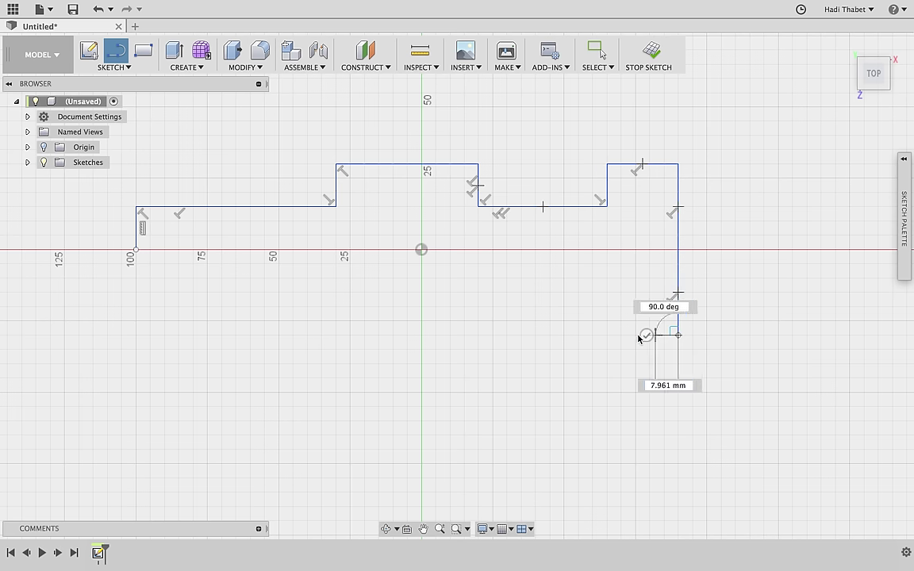
left_click(607, 335)
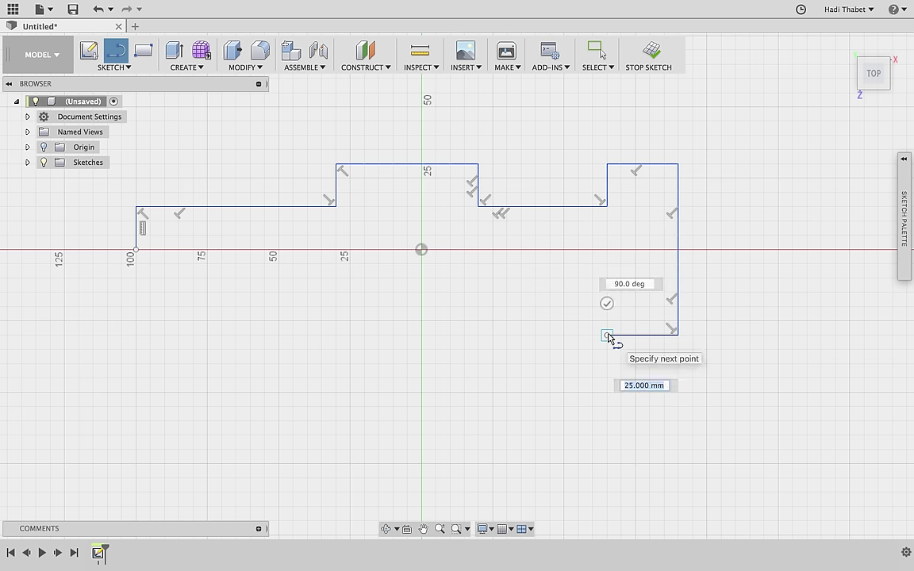
left_click(607, 293)
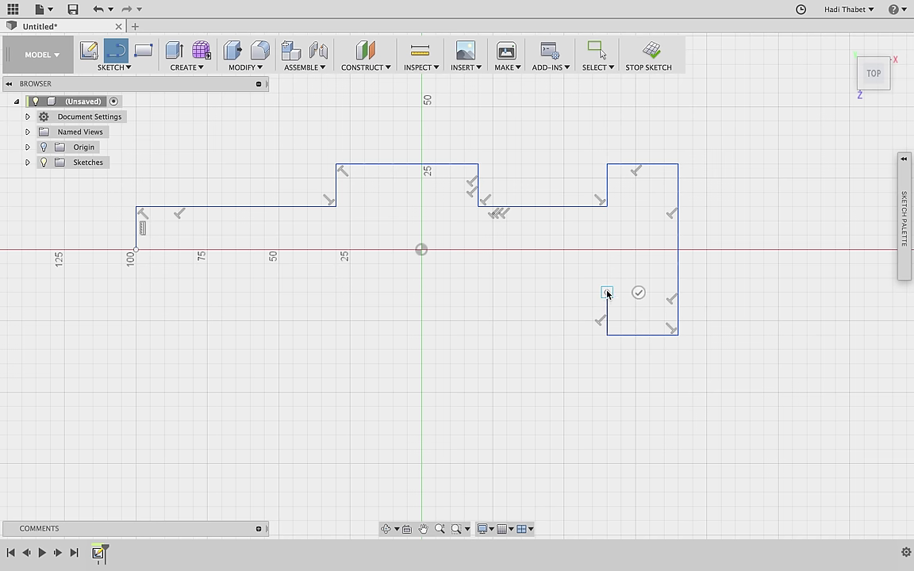
left_click(478, 293)
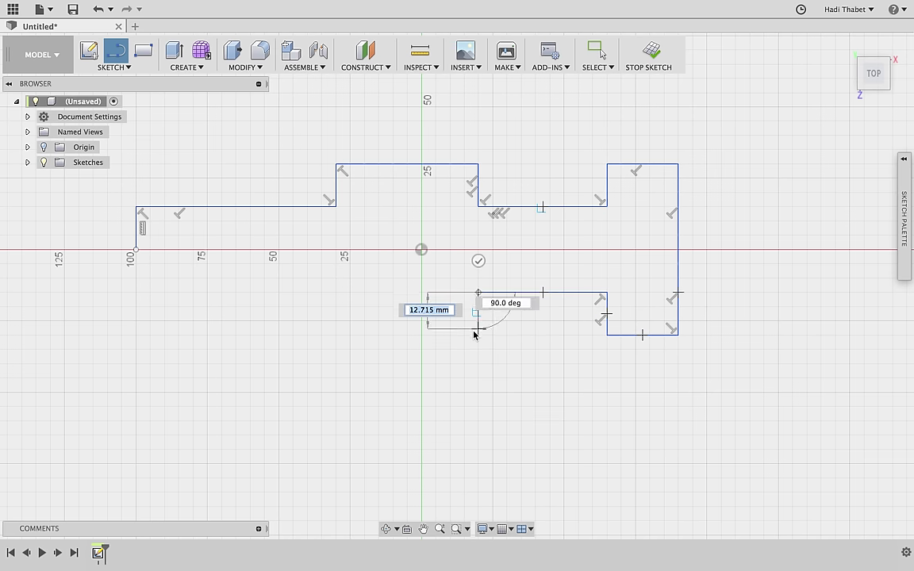
left_click(477, 335)
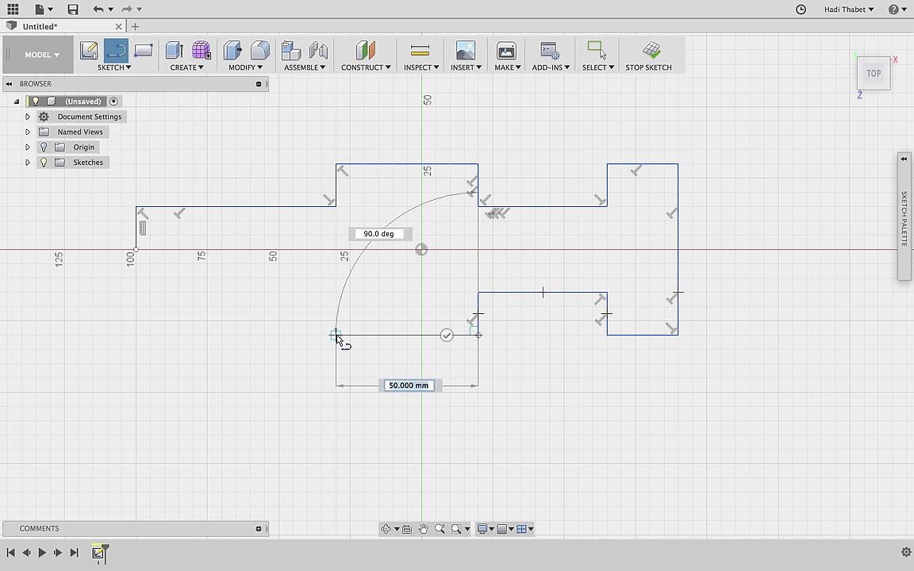
left_click(336, 335)
left_click(336, 294)
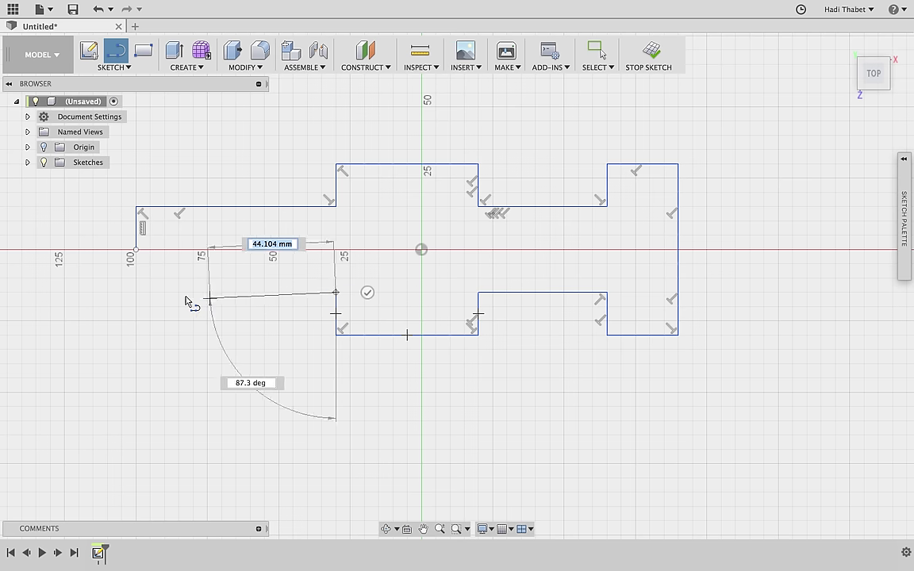
left_click(136, 293)
left_click(137, 252)
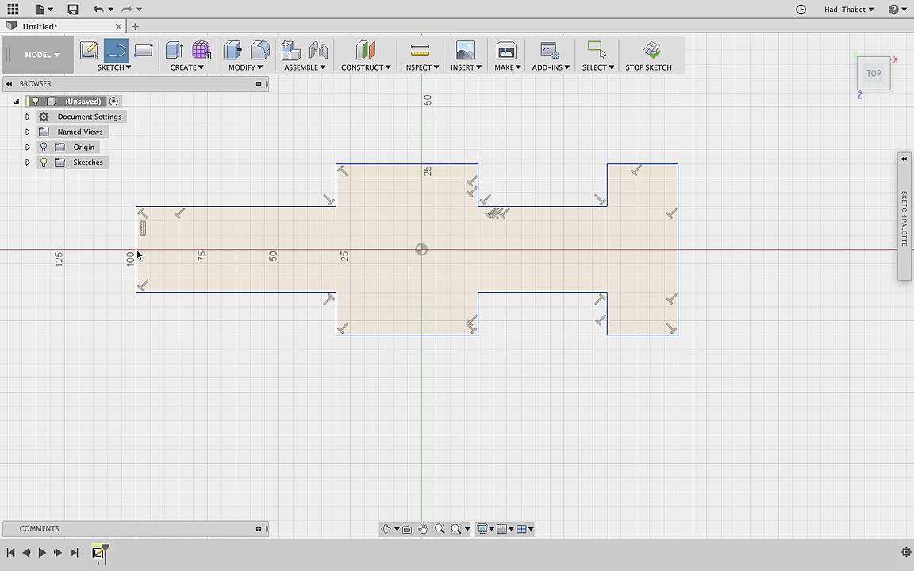
key("Escape")
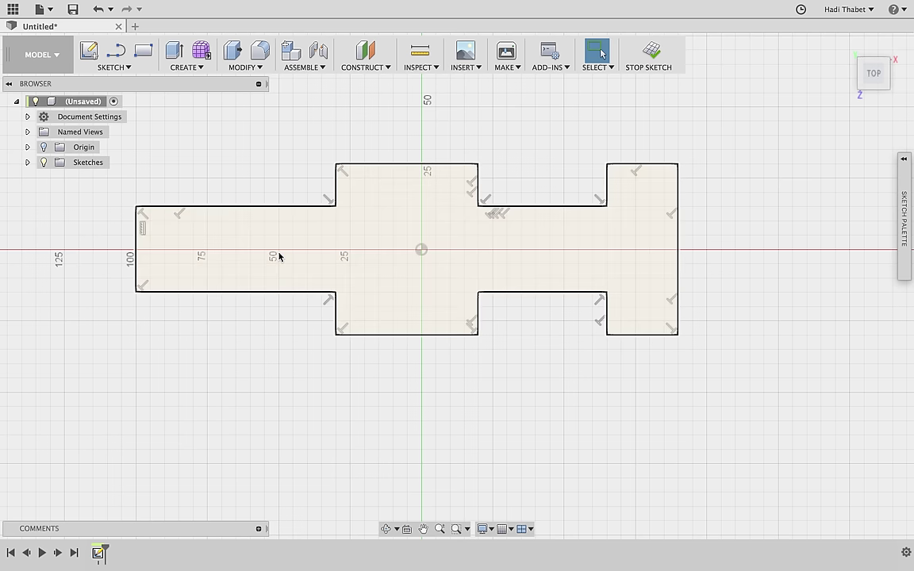
- Extrude the stepped profile 20 mm into a new solid body after one cancelled attempt
left_click(271, 237)
key("e")
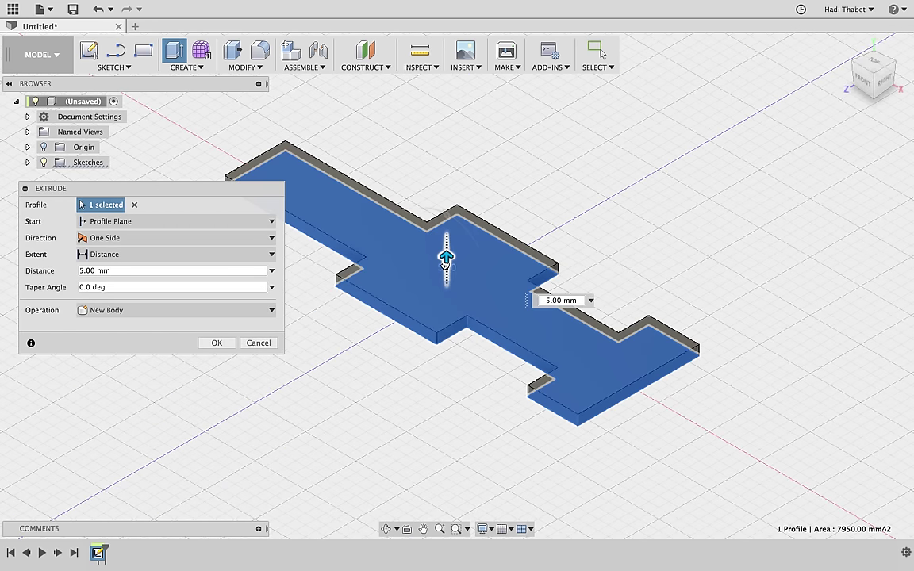
left_click_drag(446, 258, 446, 268)
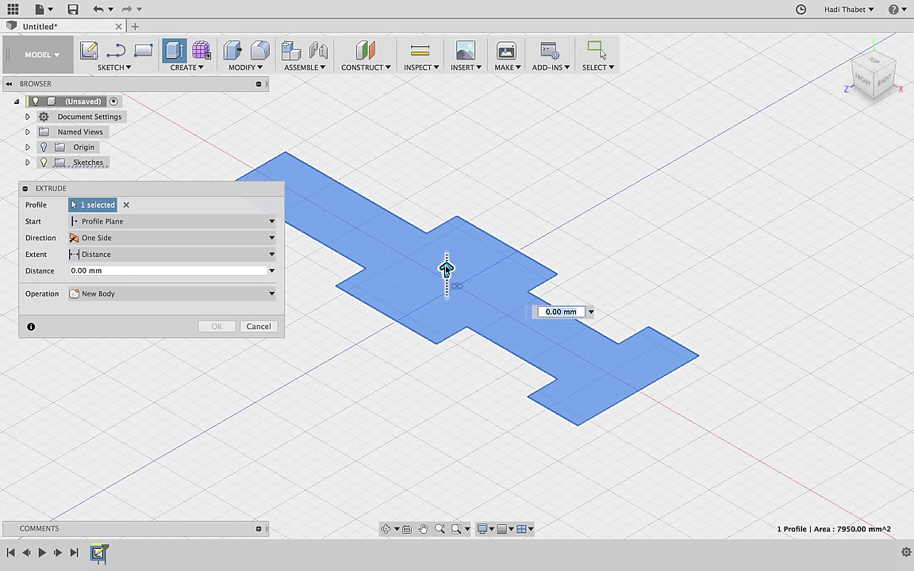
left_click(258, 327)
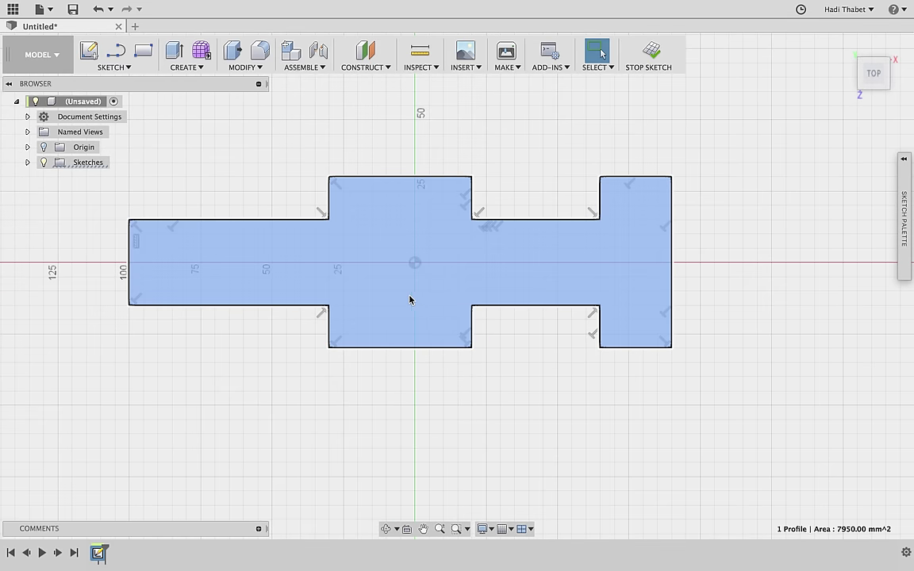
left_click(398, 298)
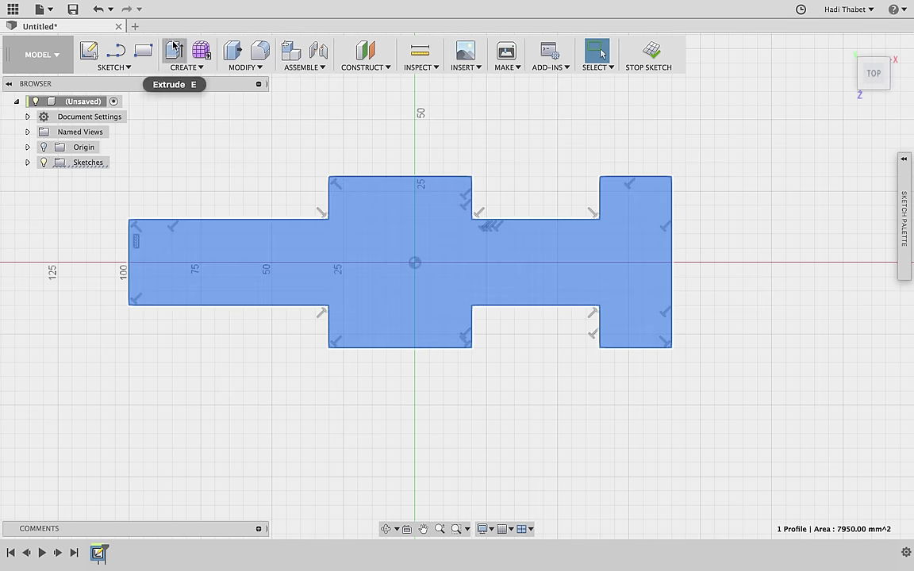
left_click(174, 47)
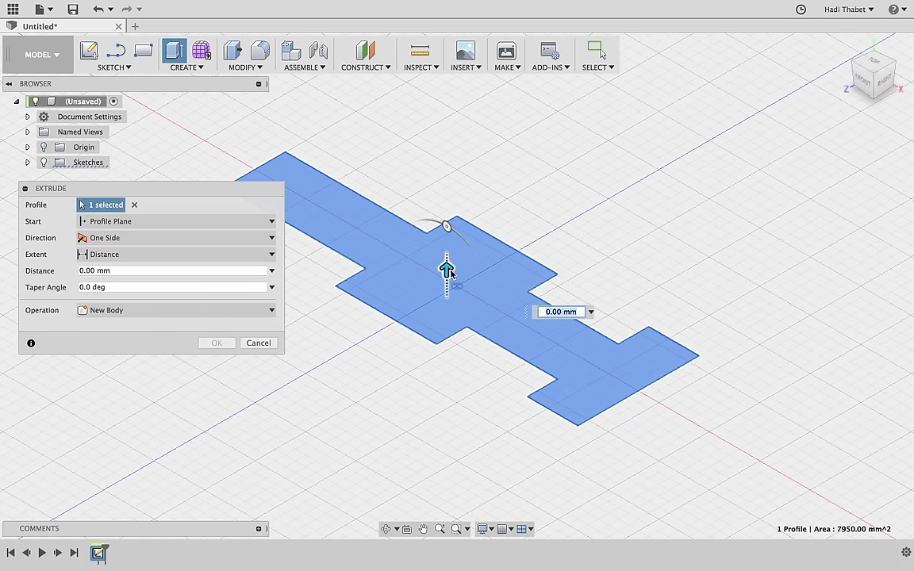
left_click_drag(447, 270, 446, 223)
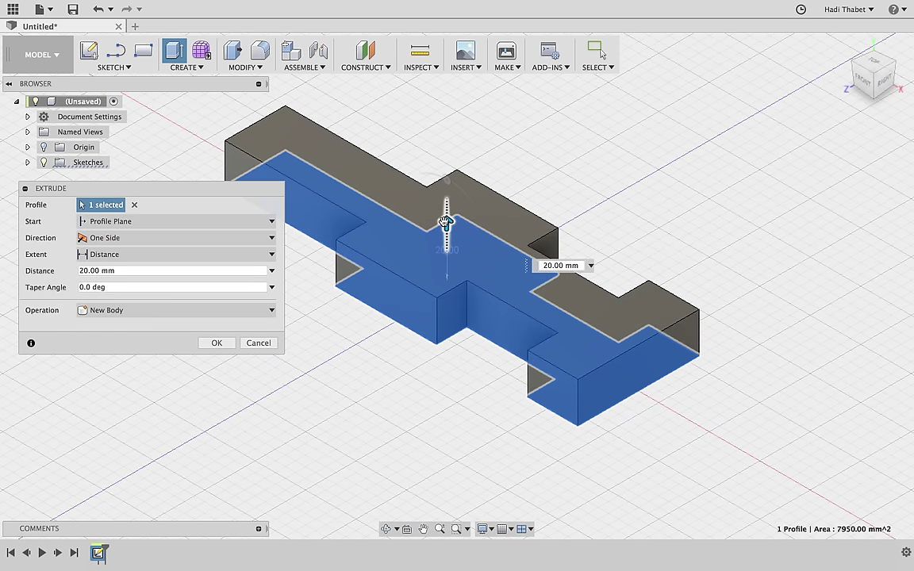
left_click(217, 343)
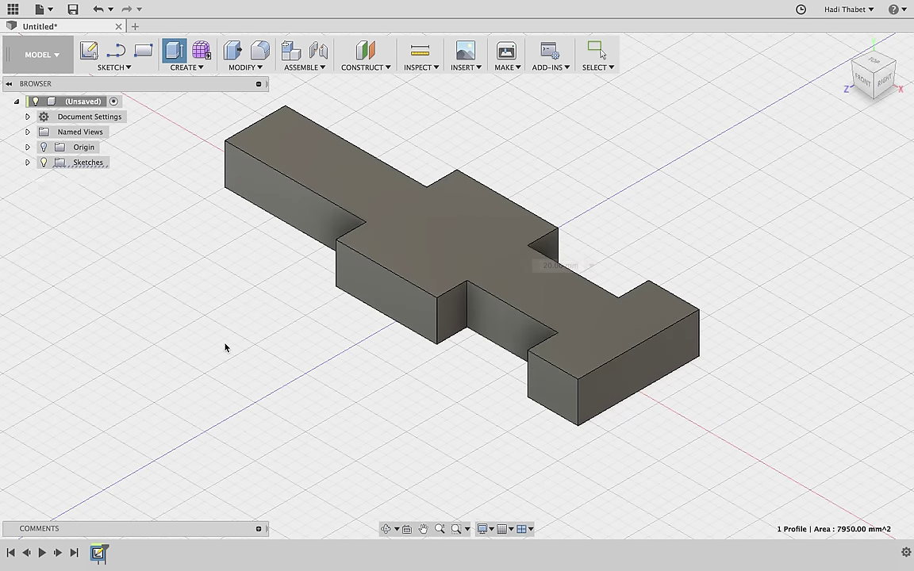
left_click(425, 257)
- On the top face, draw two lines from the front axis point to the rear corners, forming a triangle
left_click(116, 51)
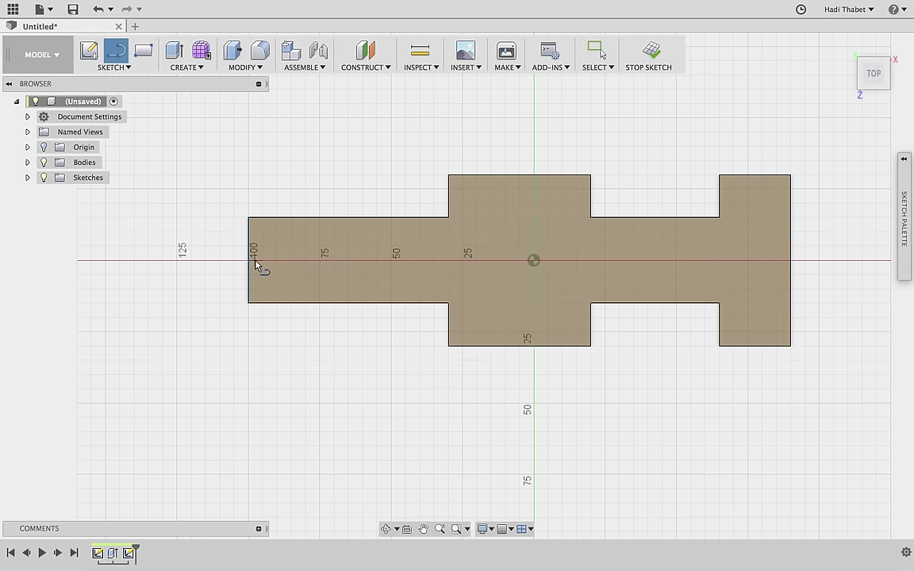
left_click(252, 263)
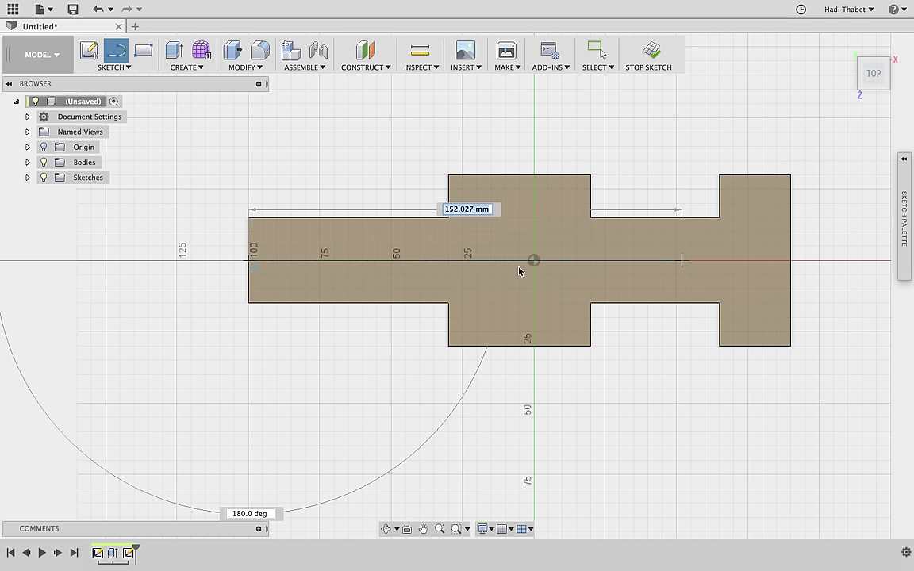
key("Escape")
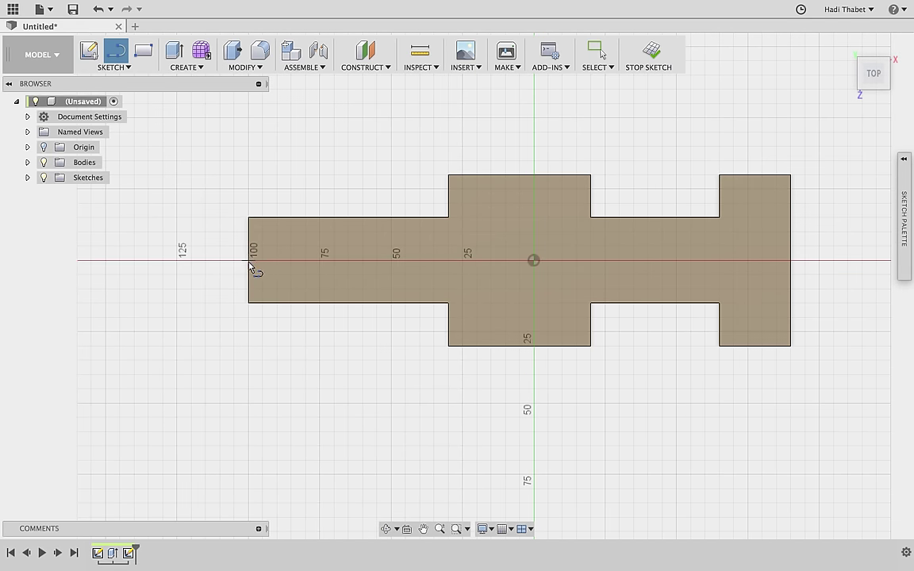
left_click(251, 261)
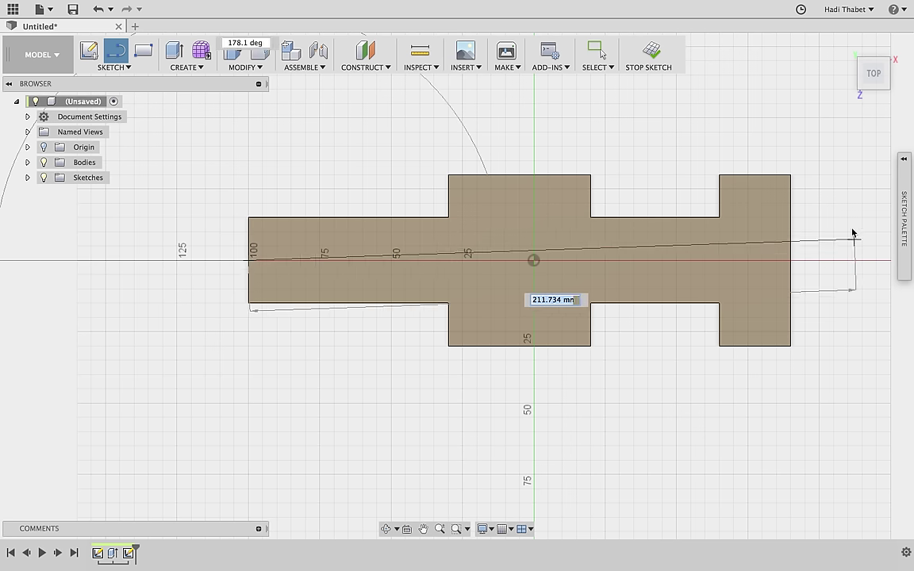
double_click(792, 220)
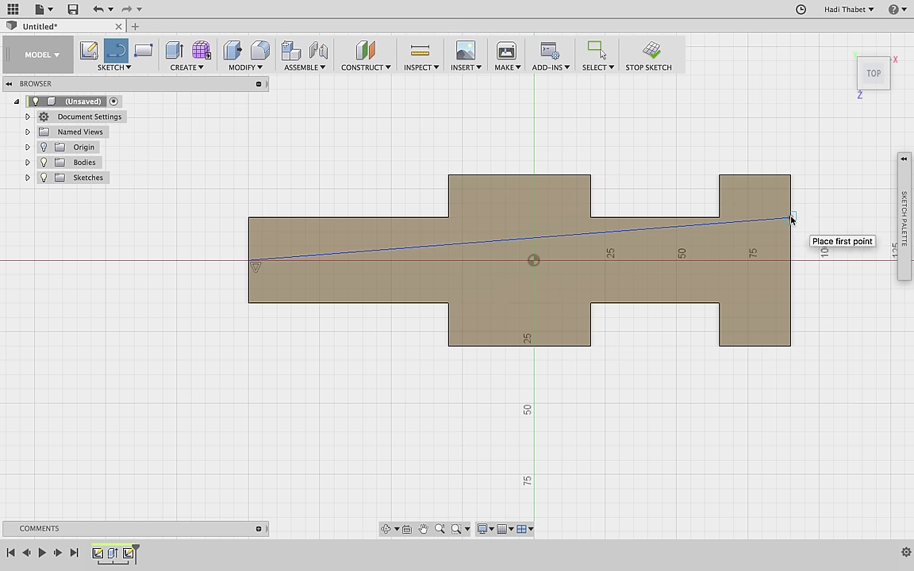
left_click(251, 261)
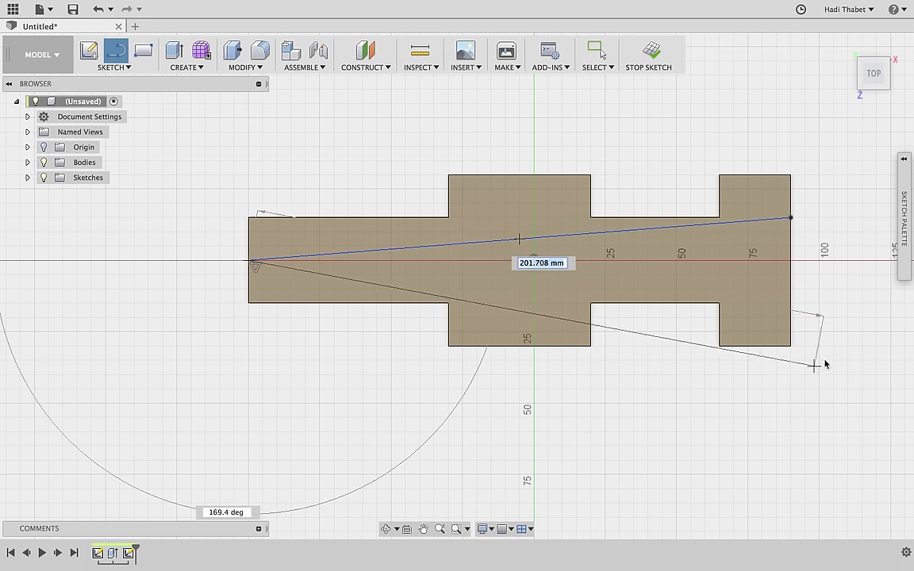
double_click(791, 303)
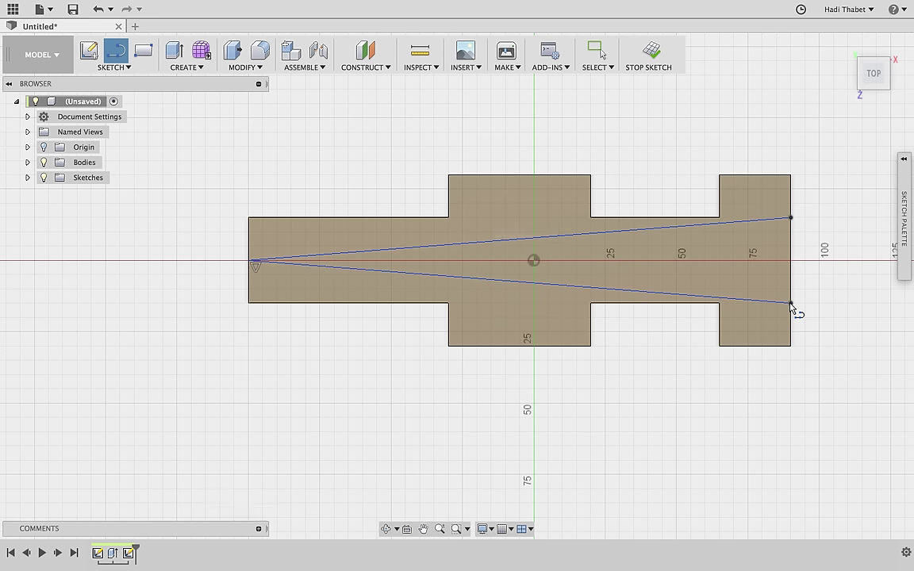
key("Escape")
- Extrude the triangle upward 24 mm, joined to the base as a tapering wedge
left_click(755, 278)
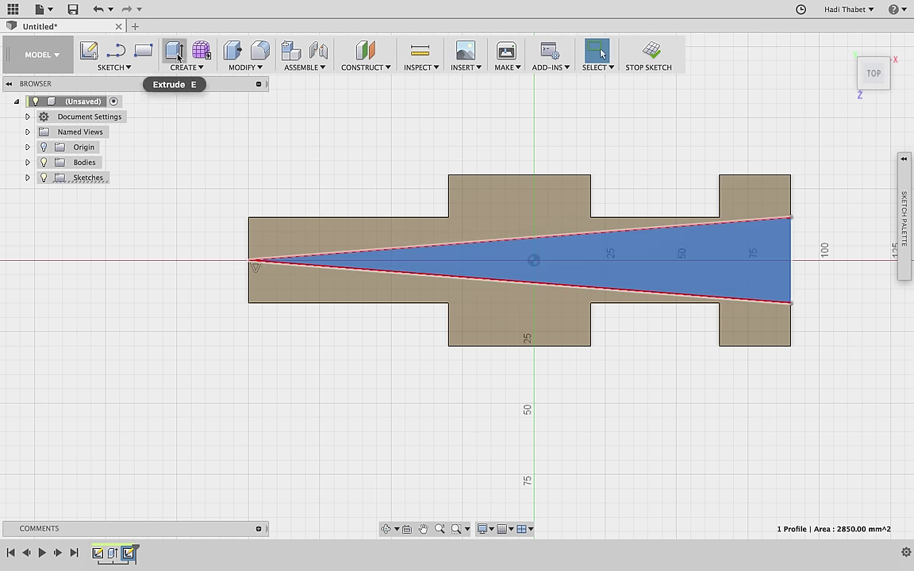
left_click(174, 51)
left_click_drag(445, 223, 441, 174)
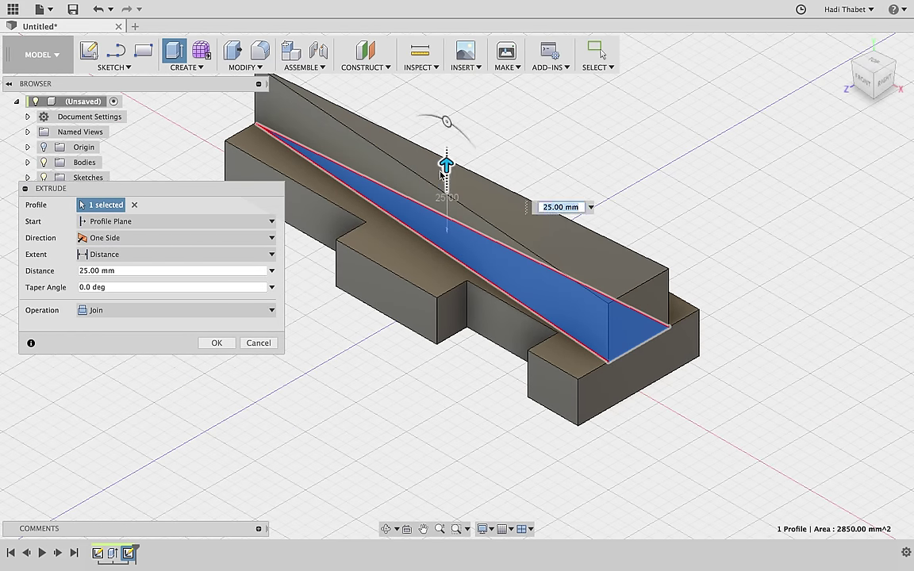
key("Return")
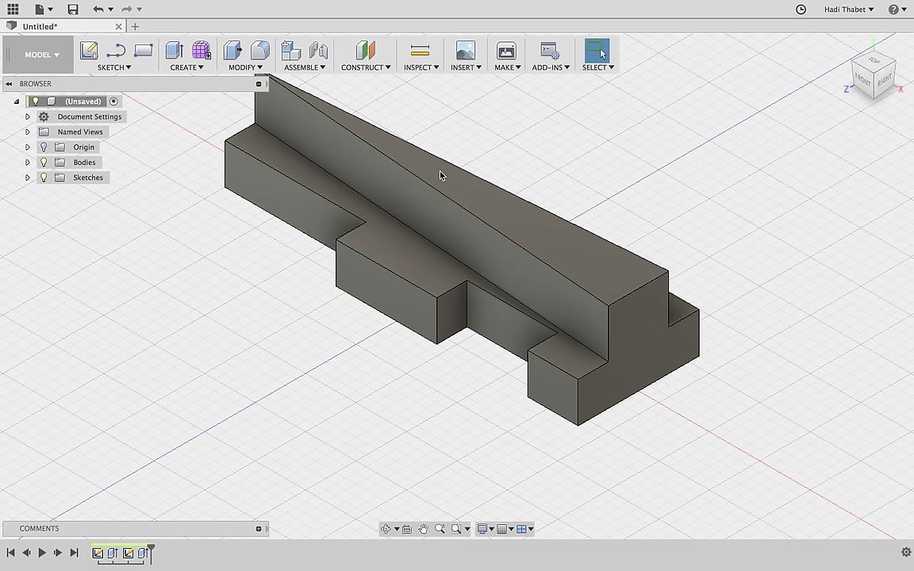
left_click(625, 317)
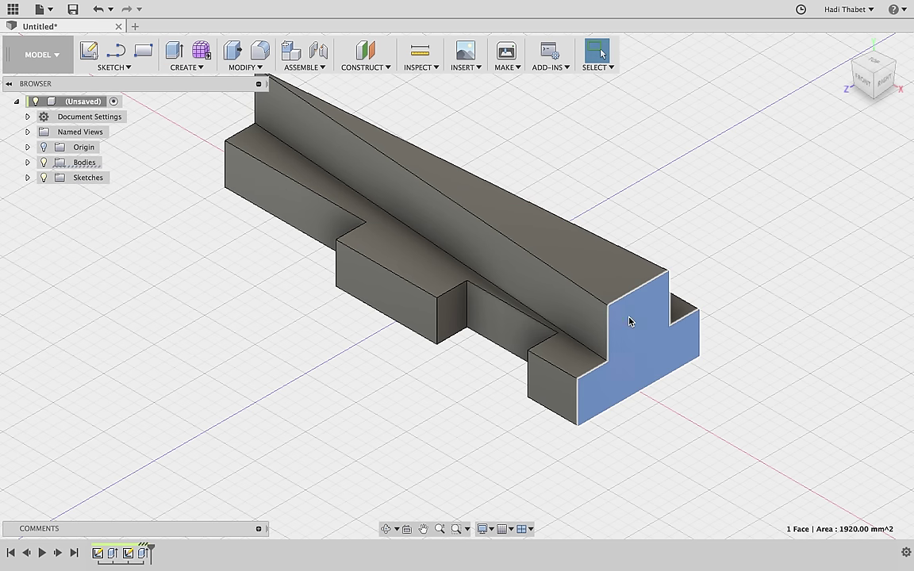
- Draw a 19 mm centre-diameter circle centred on the wedge's wide end face
left_click(125, 68)
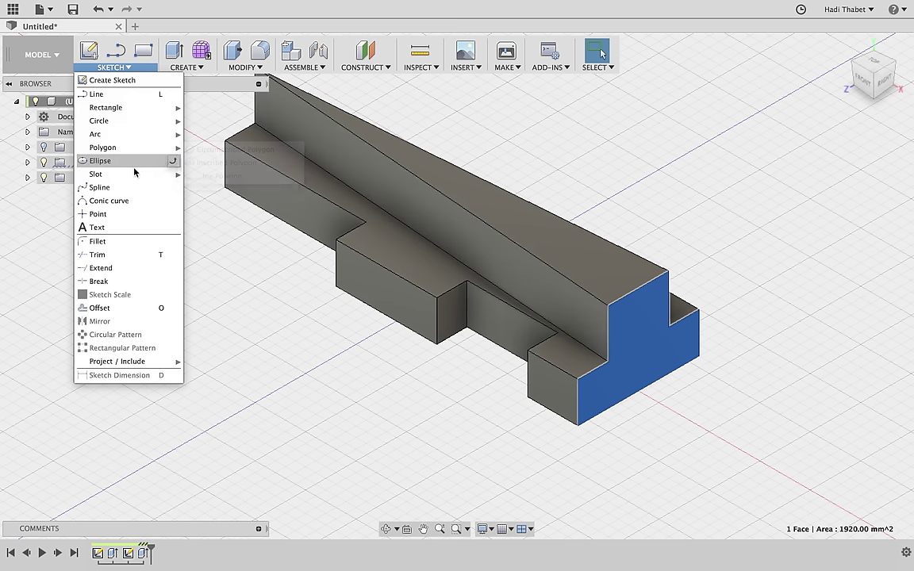
mouse_move(127, 134)
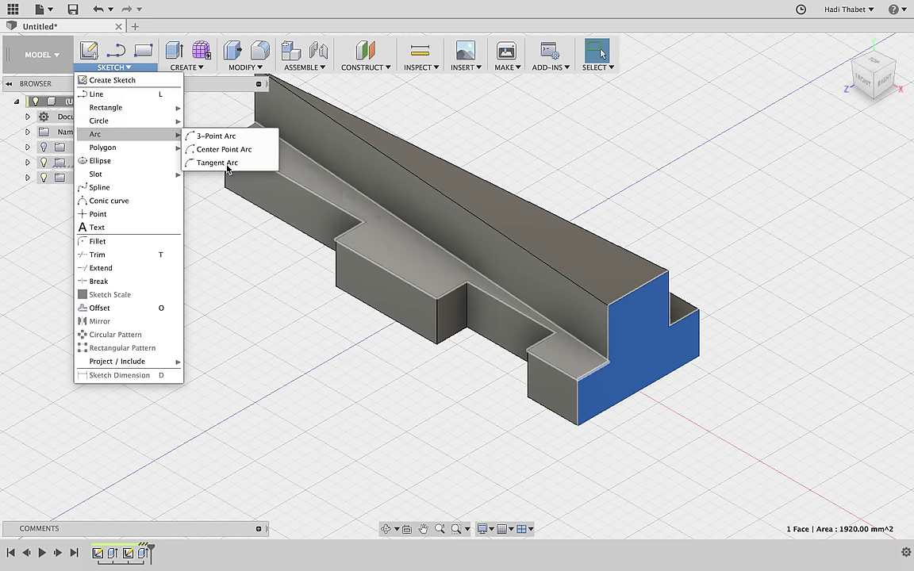
left_click(208, 123)
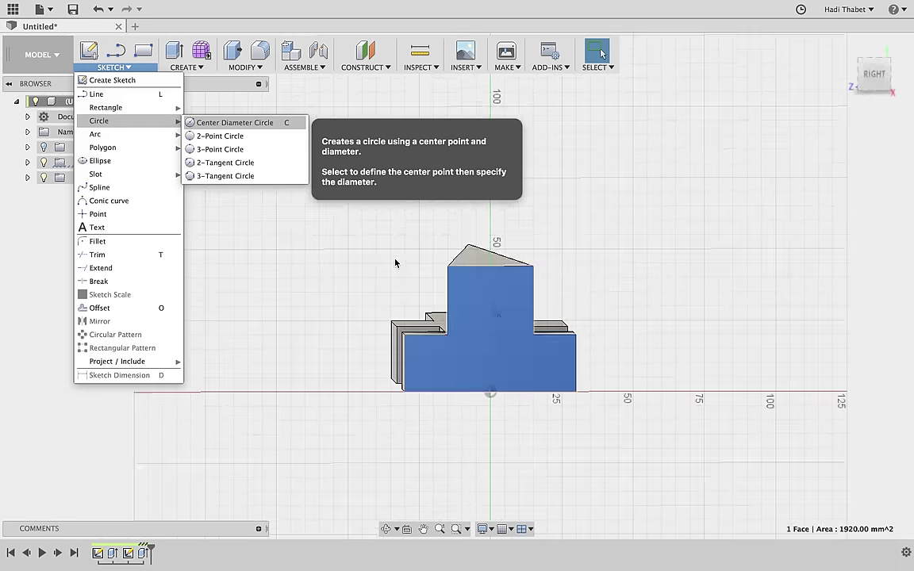
left_click(493, 315)
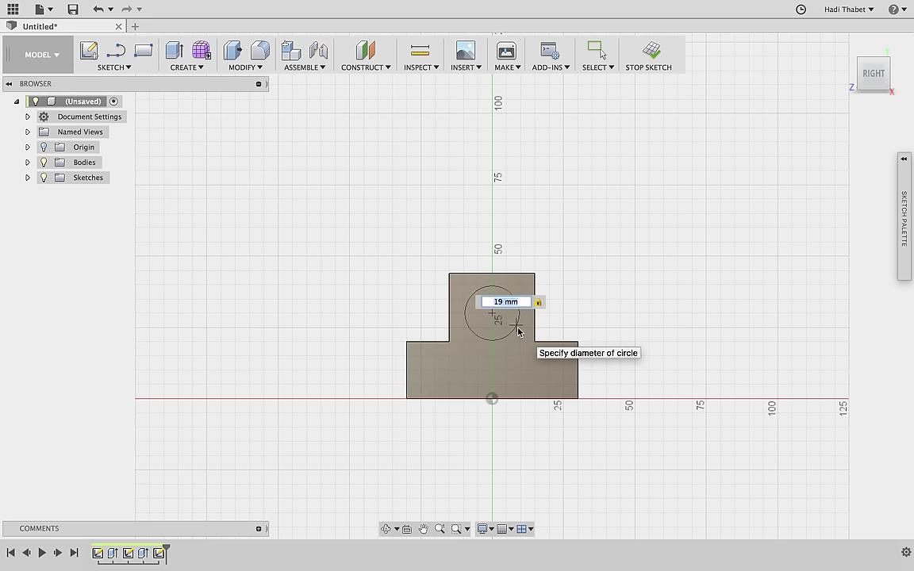
key("Return")
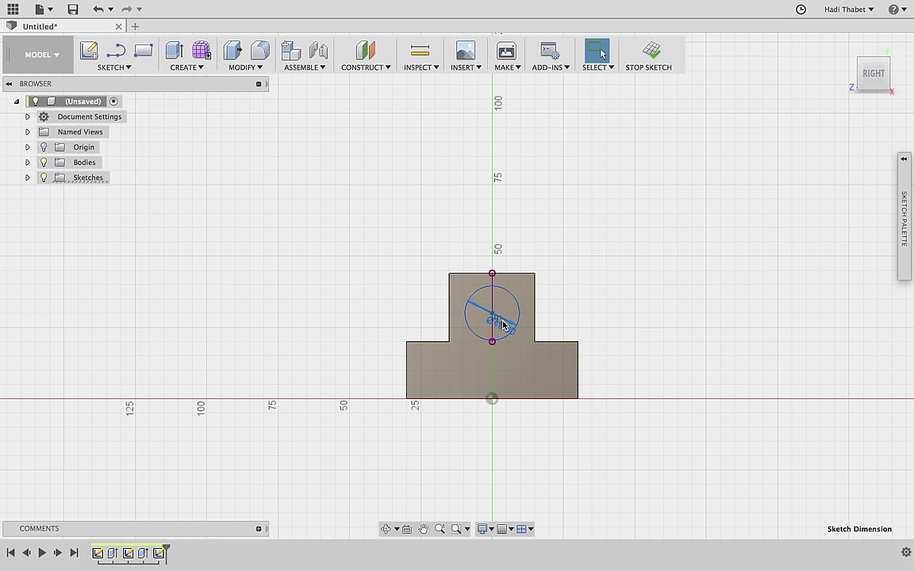
key("Delete")
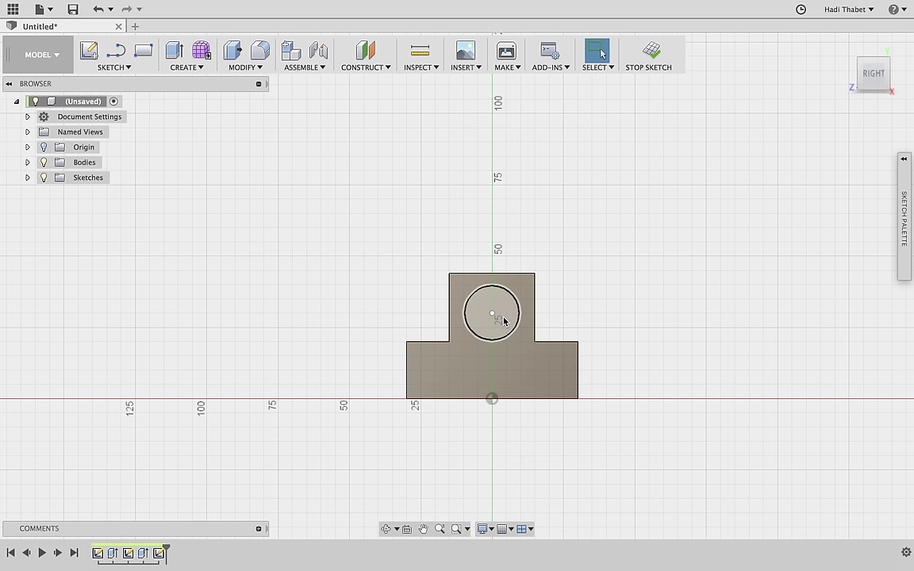
left_click(504, 319)
left_click(175, 57)
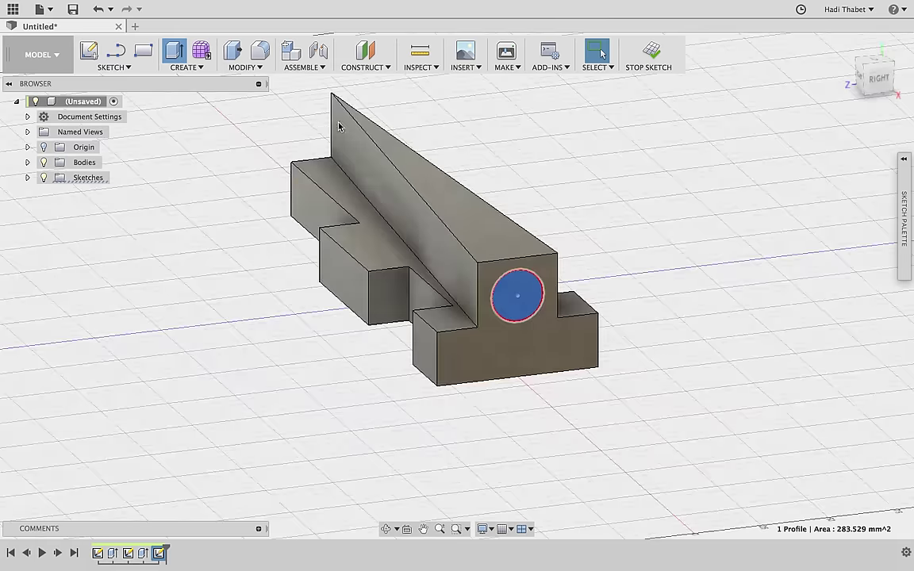
- Cut the circle 50 mm deep into the wedge end, then begin a line sketch on the base's side face
left_click_drag(641, 317, 542, 281)
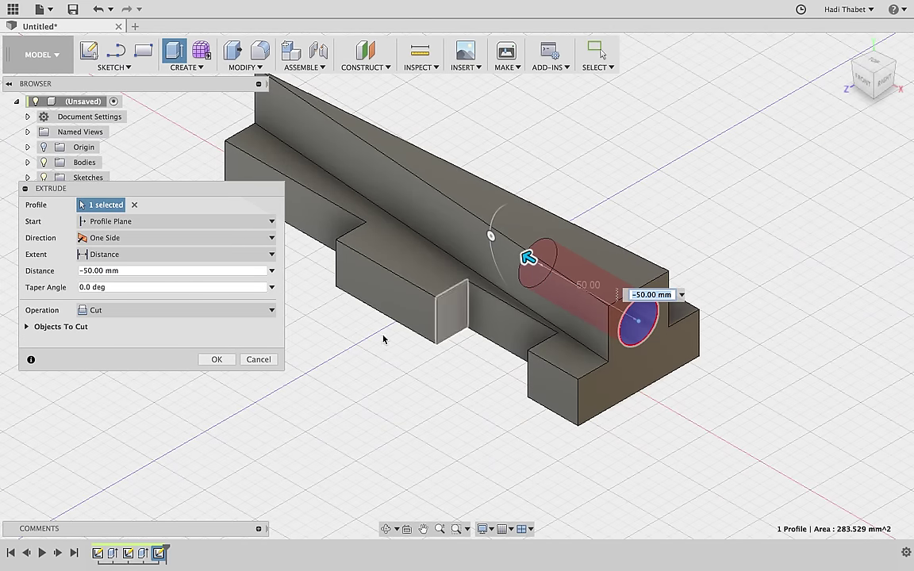
left_click(216, 360)
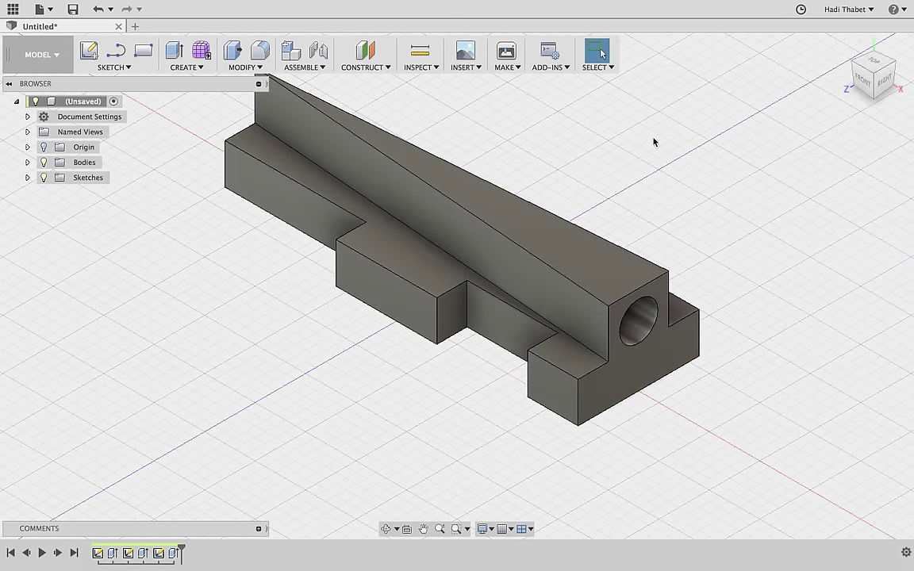
left_click(292, 206)
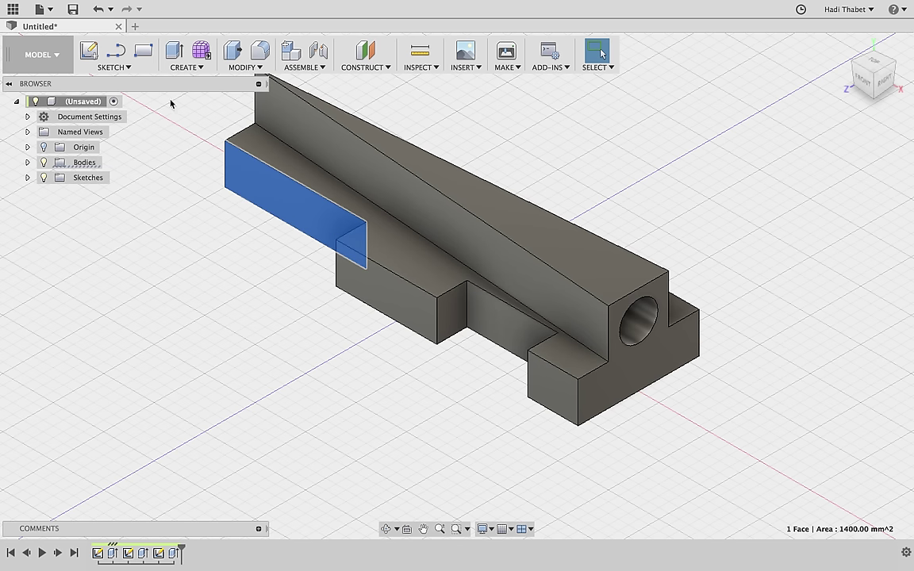
left_click(115, 51)
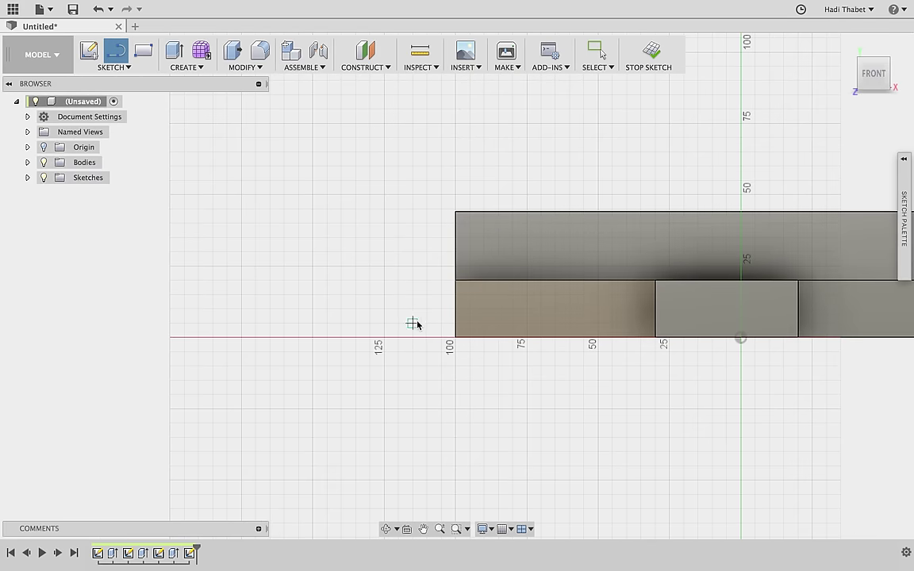
- Draw a closed five-line outline over the wedge in side view, sloping down to the front
left_click(425, 316)
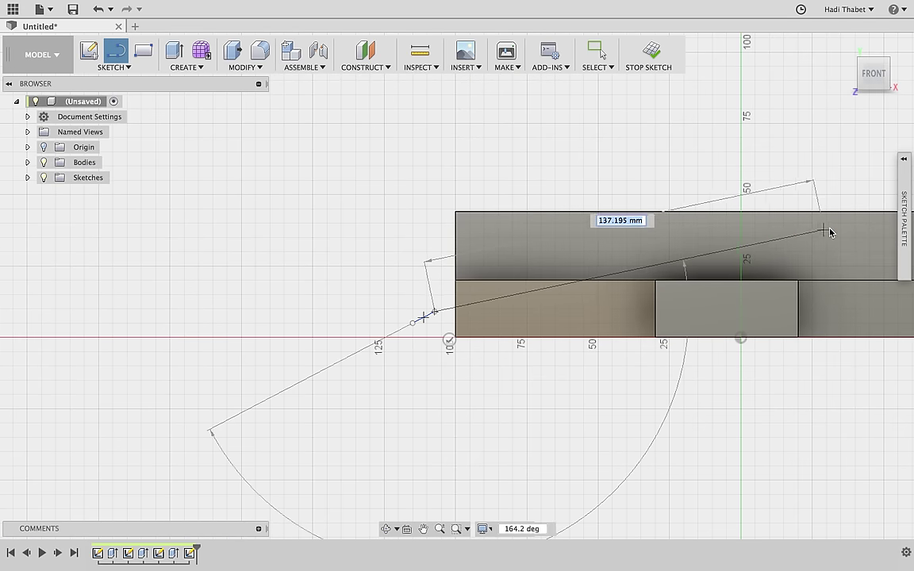
left_click(856, 212)
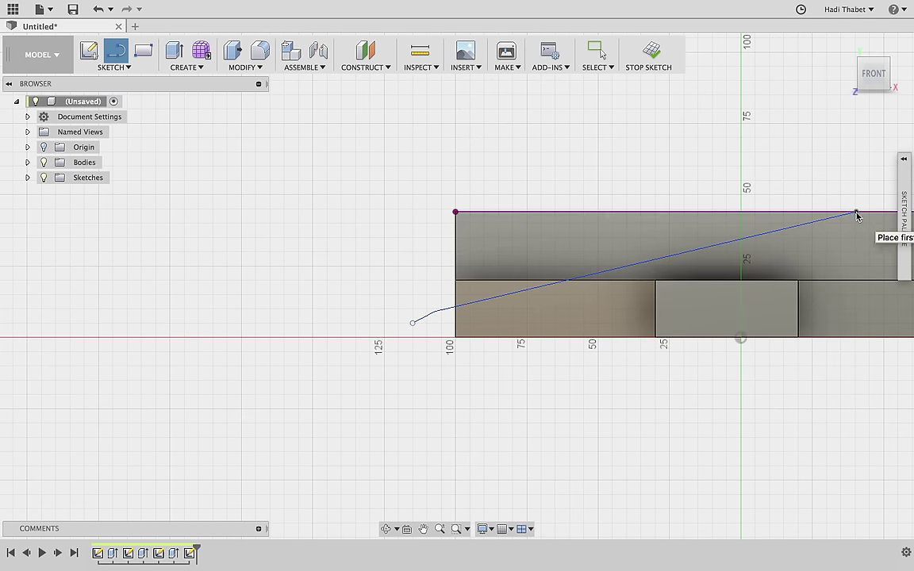
left_click(855, 127)
left_click(489, 112)
left_click(305, 156)
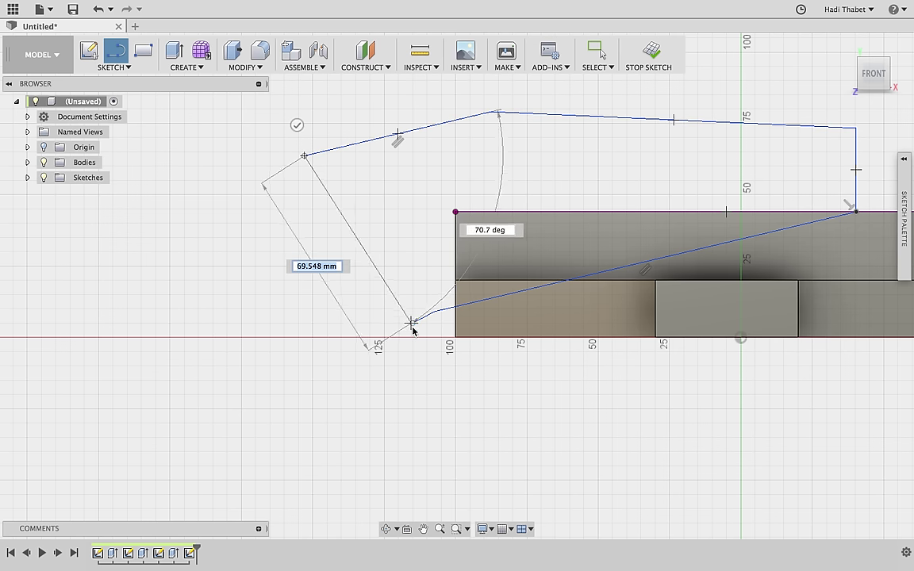
left_click(412, 322)
key("Escape")
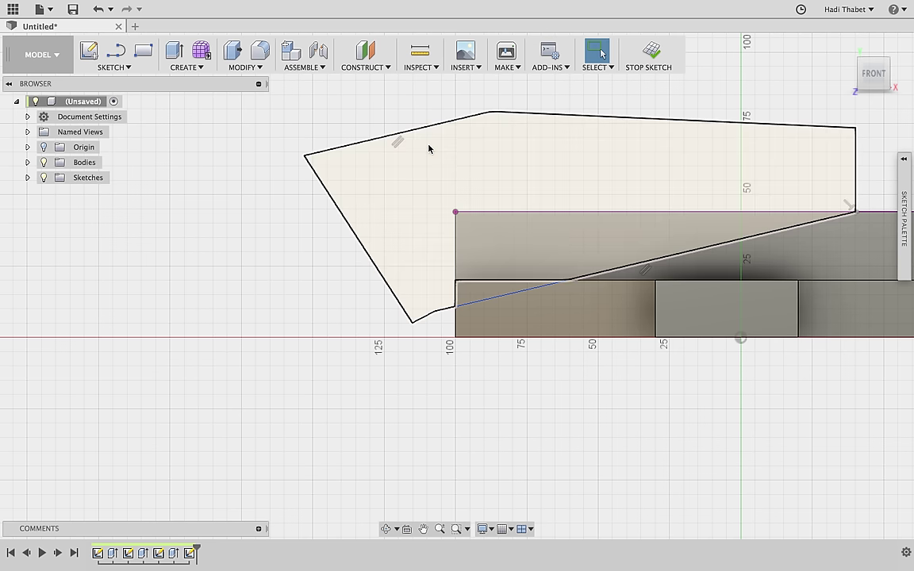
- Extrude both outline profiles as a 55 mm cut through the wedge
left_click(175, 50)
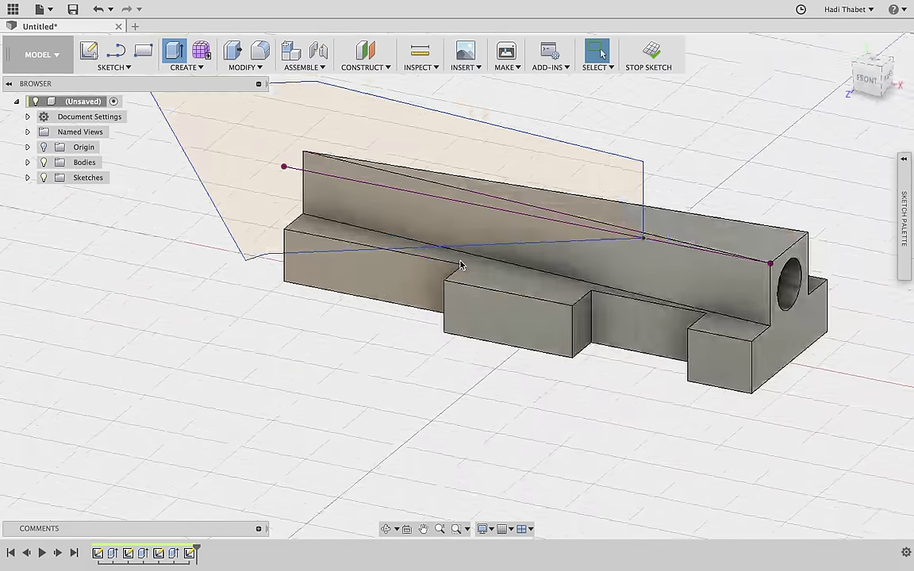
left_click(304, 141)
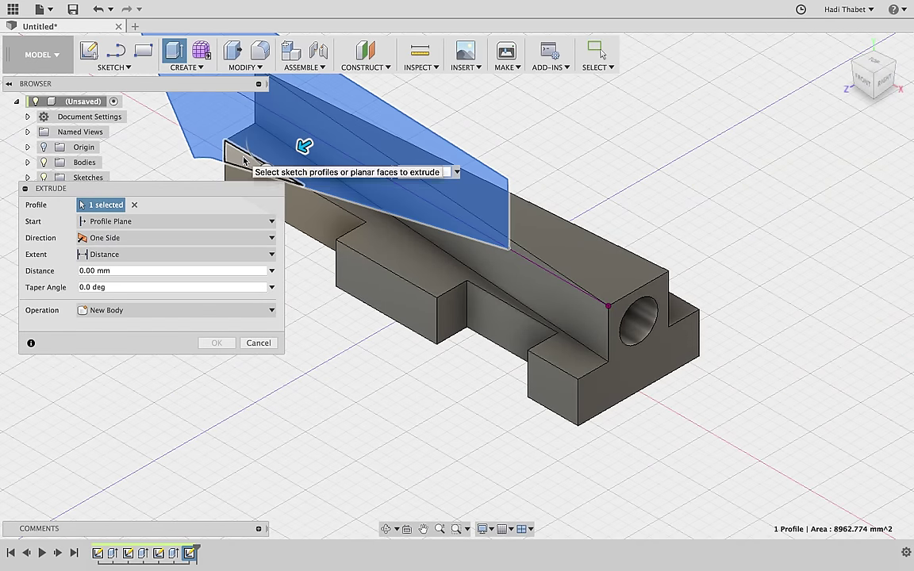
left_click(244, 161)
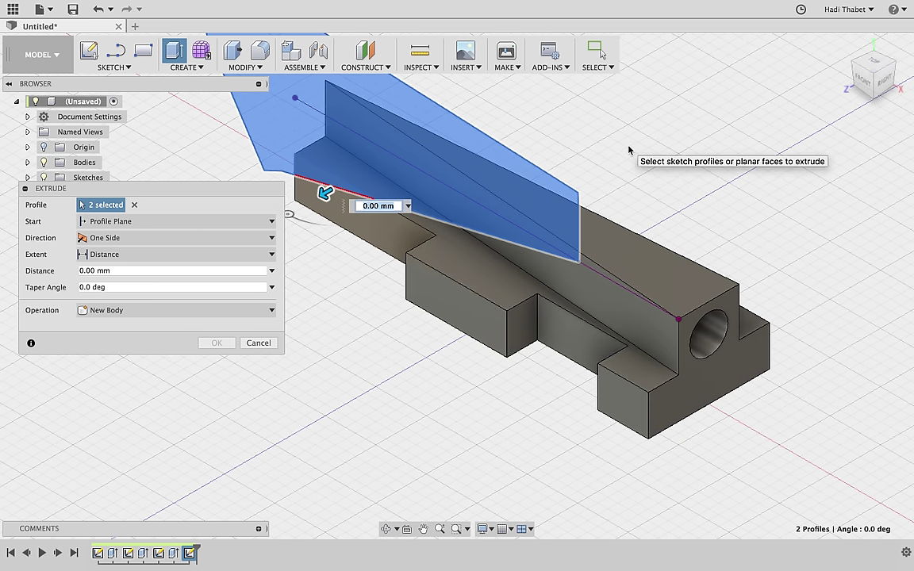
left_click_drag(324, 193, 454, 155)
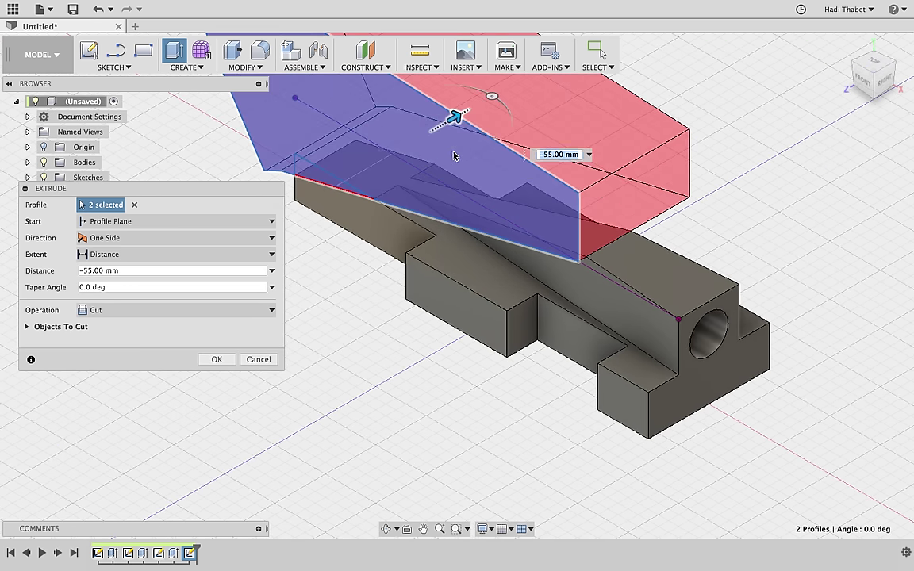
left_click(216, 359)
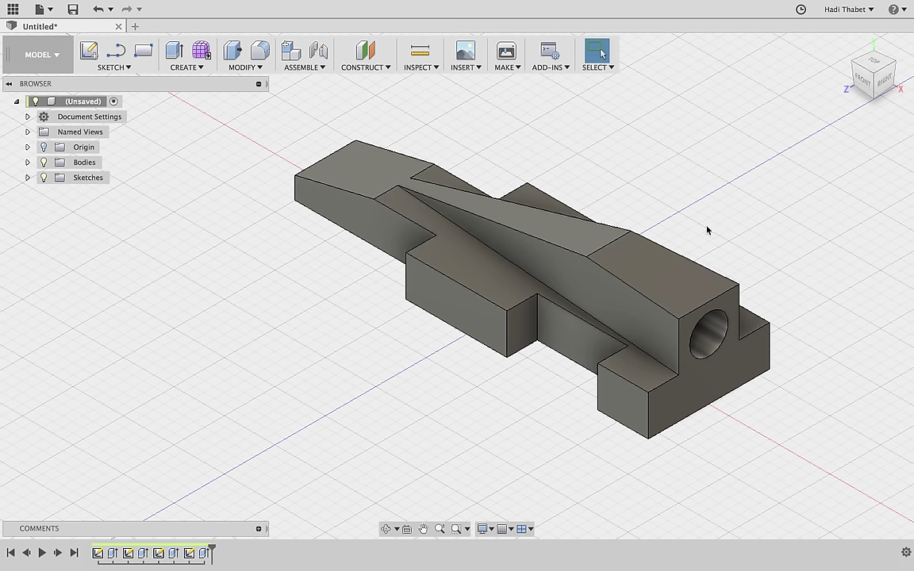
- Fillet the ridge's four long top edges with a 12.50 mm radius
left_click(570, 254)
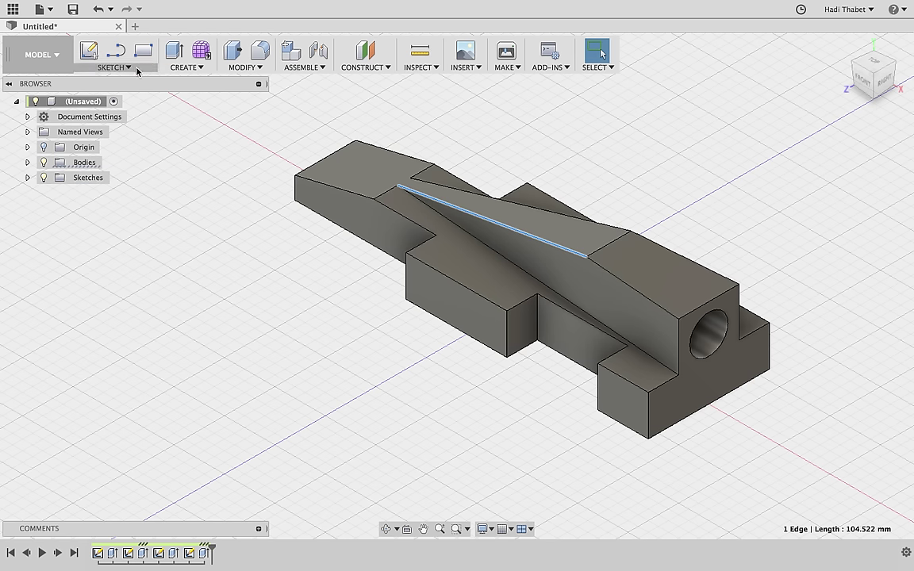
left_click(265, 51)
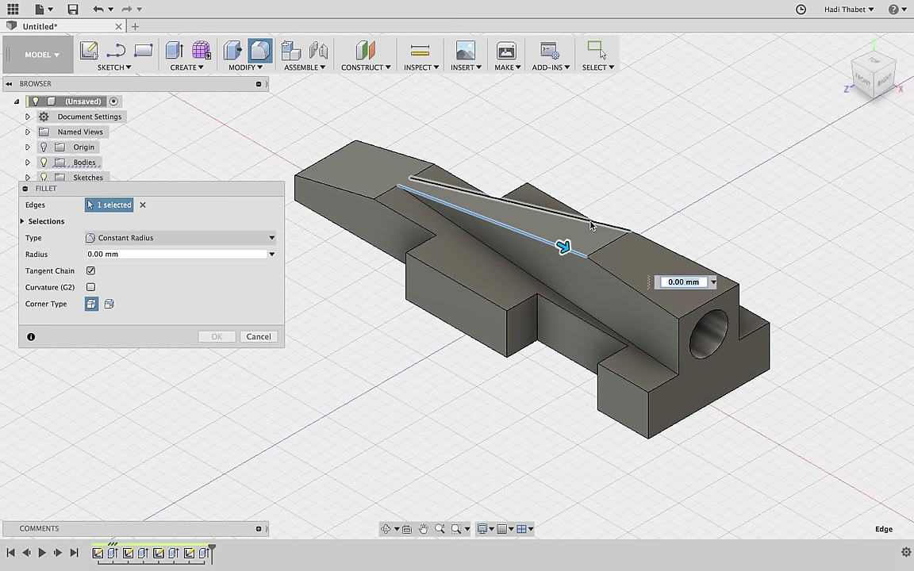
left_click(591, 226)
left_click(653, 241)
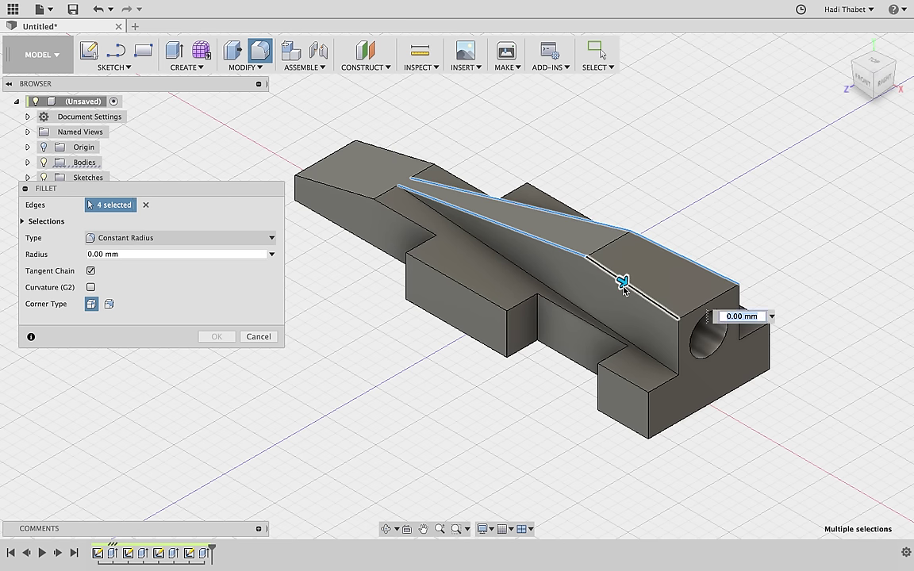
left_click_drag(623, 280, 633, 283)
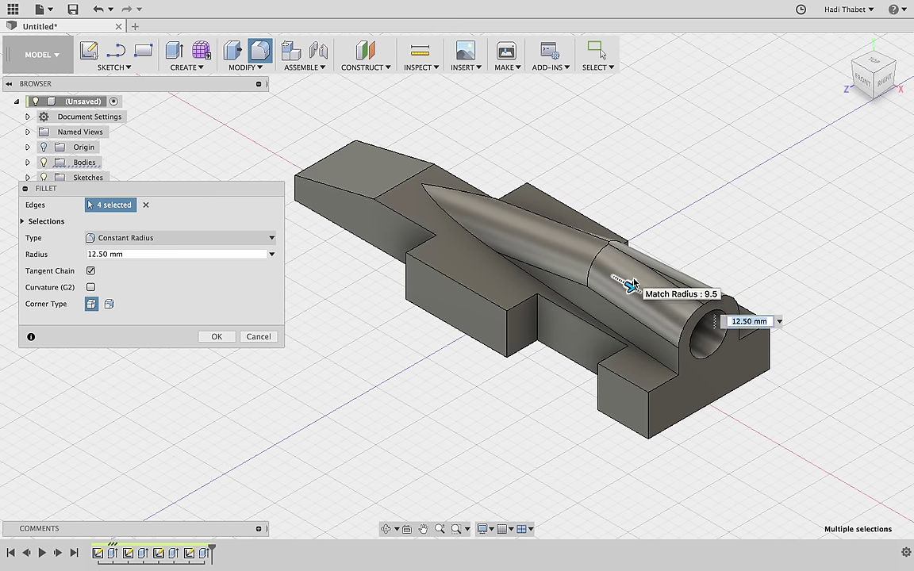
left_click(216, 337)
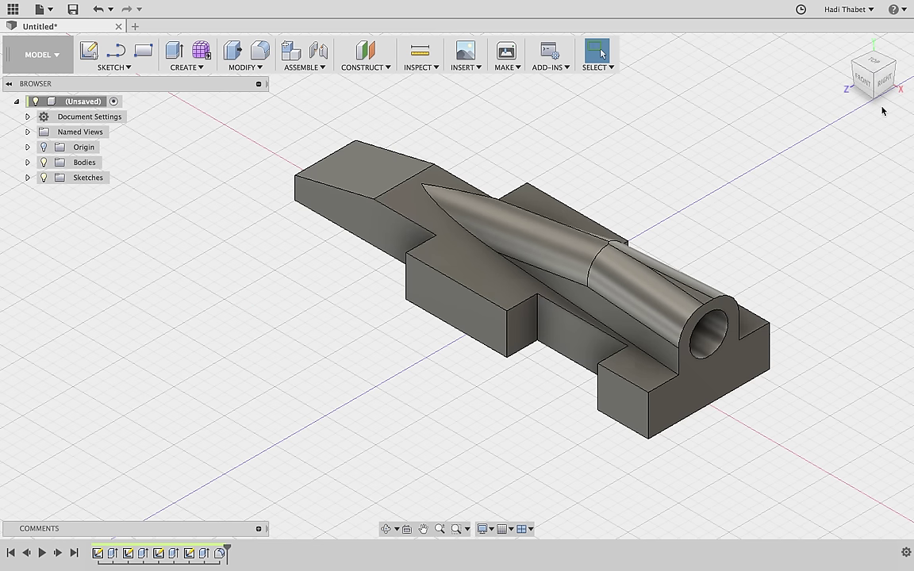
left_click(881, 72)
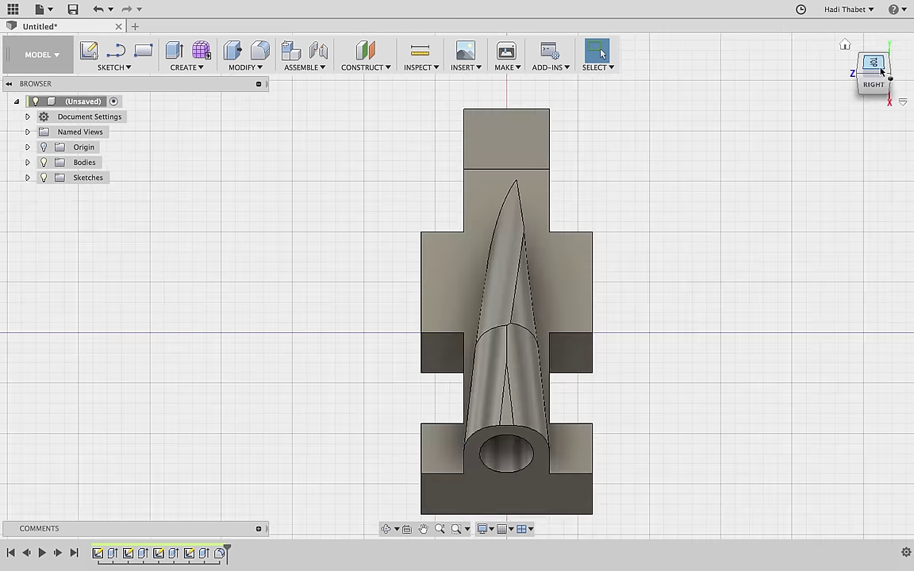
- Sketch a V of lines on the front platform's top face, meeting at the nose point
left_click(846, 46)
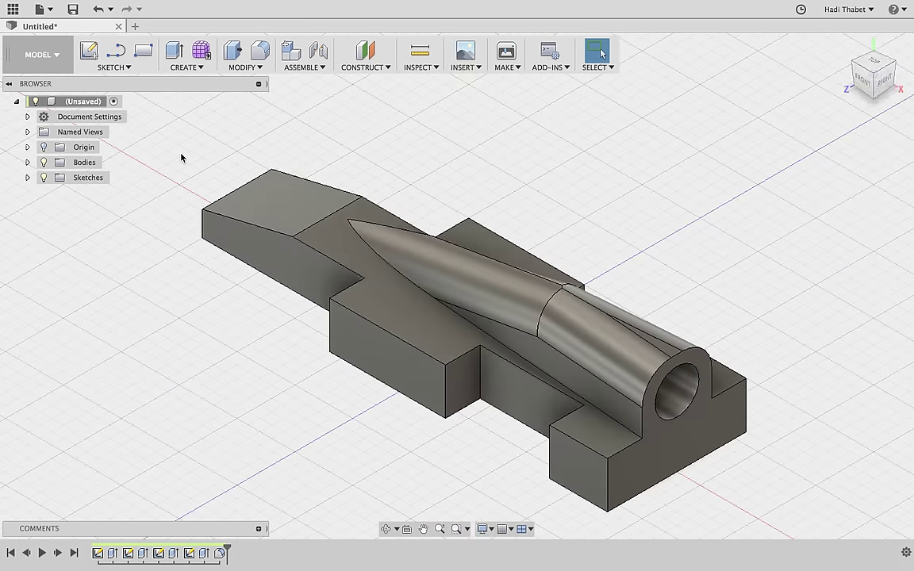
left_click(279, 199)
left_click(115, 51)
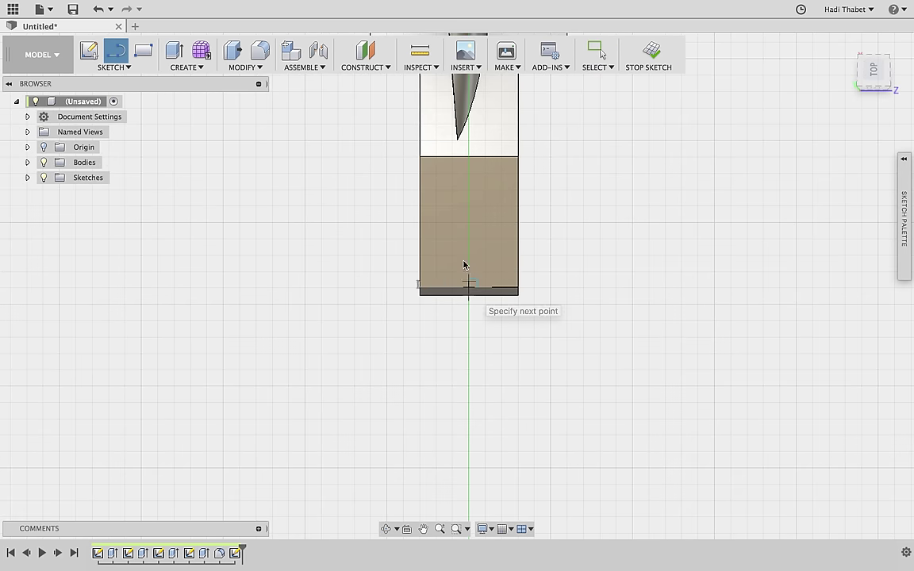
left_click(419, 157)
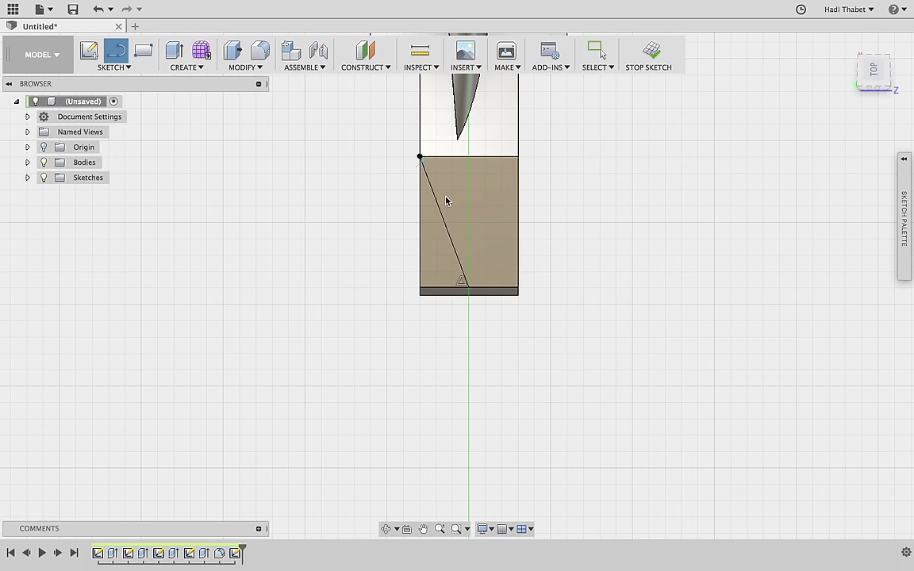
left_click(470, 286)
left_click(519, 157)
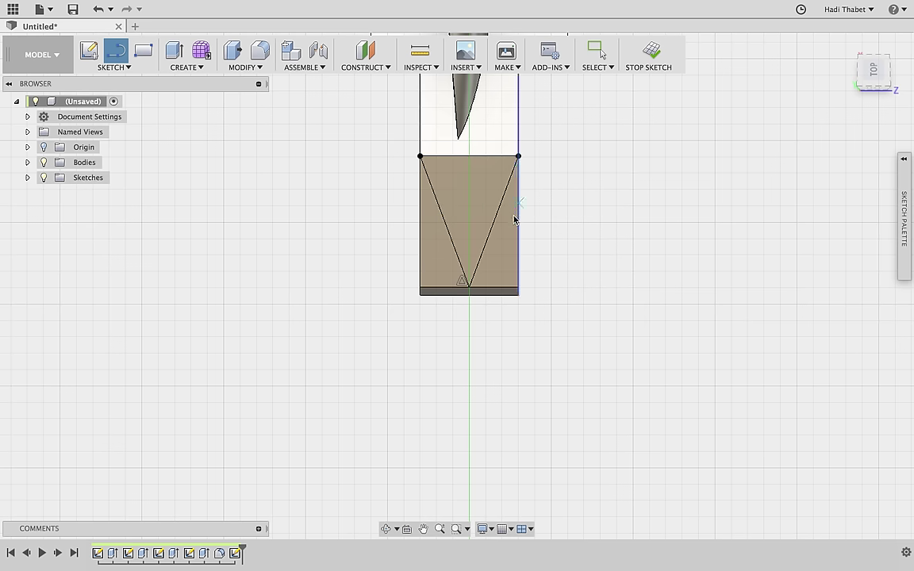
key("Escape")
- Extrude both side triangles as a 25 mm cut to shape the pointed nose
left_click(508, 246)
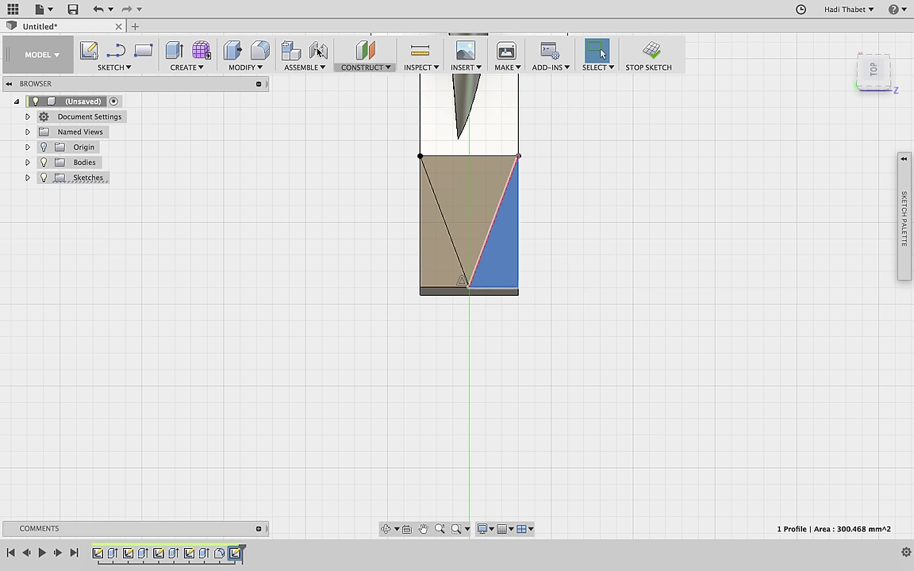
left_click(175, 51)
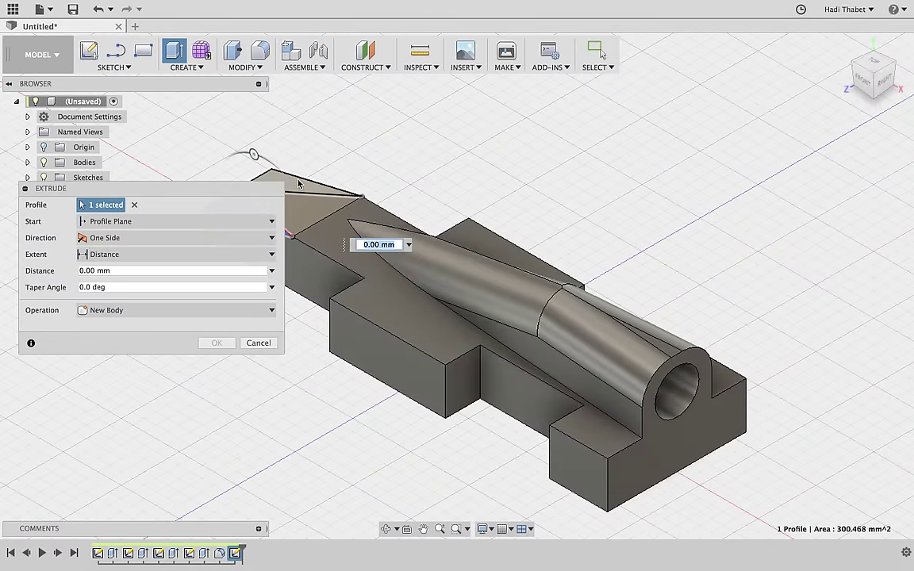
left_click(296, 181)
left_click_drag(299, 181, 316, 274)
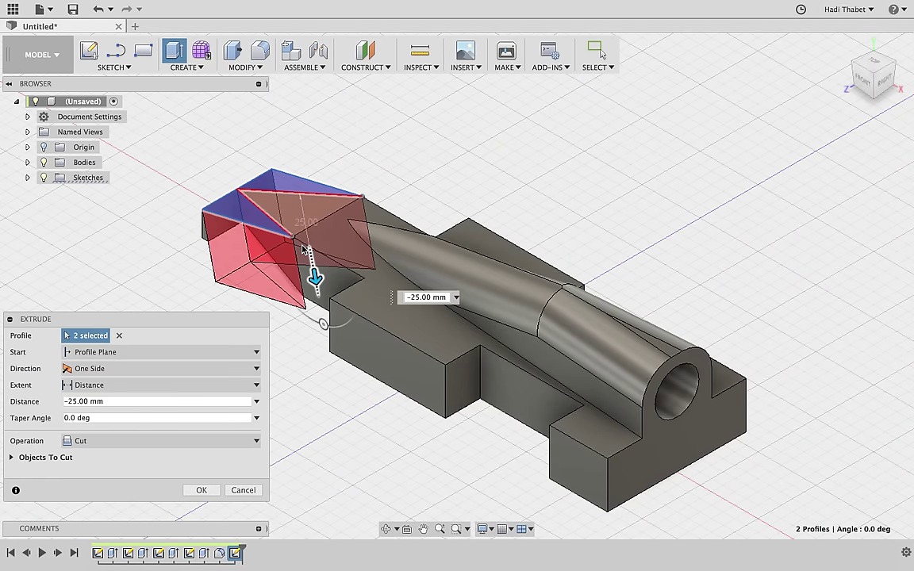
left_click(202, 491)
mouse_move(191, 422)
middle_mouse_down("shift")
mouse_move(200, 361)
mouse_move(252, 272)
middle_mouse_up("shift")
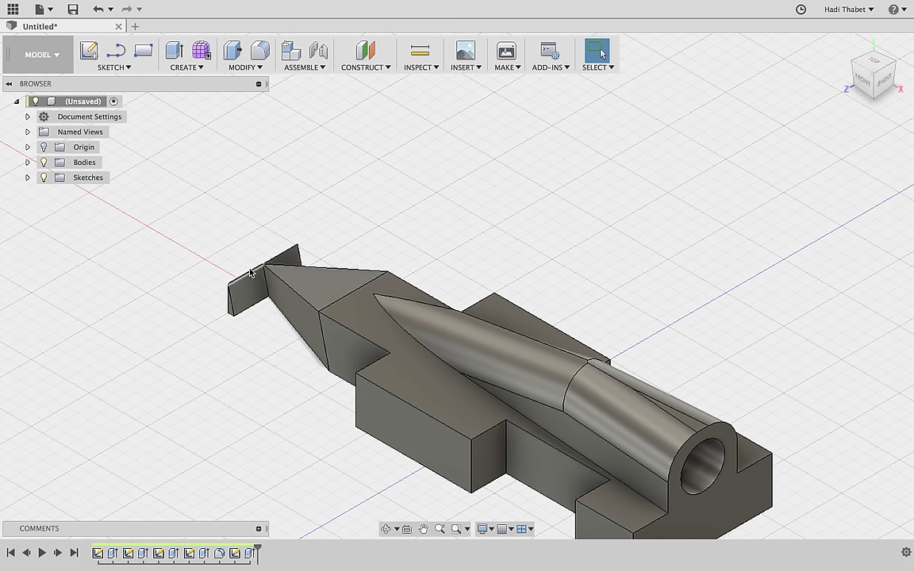
- Cut the two leftover end faces back 30 mm to remove the remaining tip
left_click(248, 289)
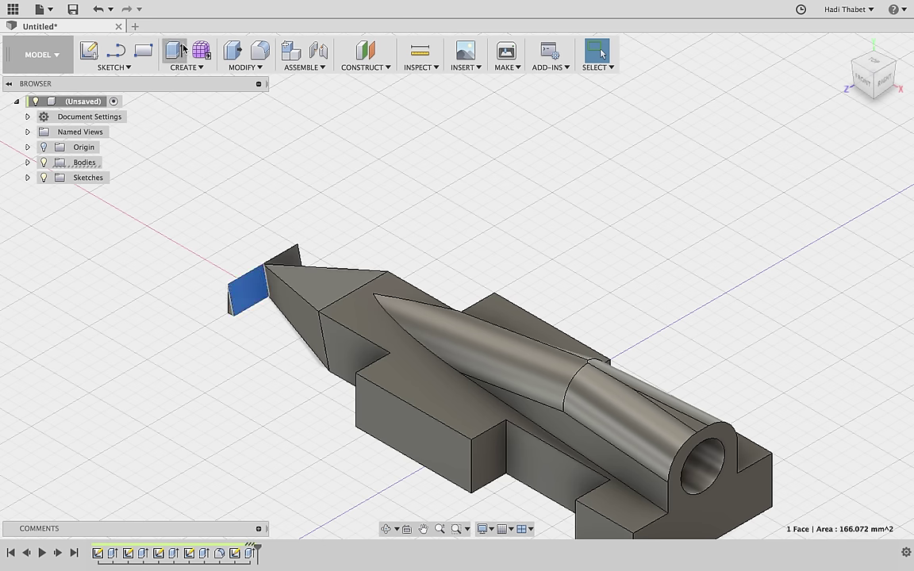
left_click(300, 260)
left_click_drag(304, 258, 219, 232)
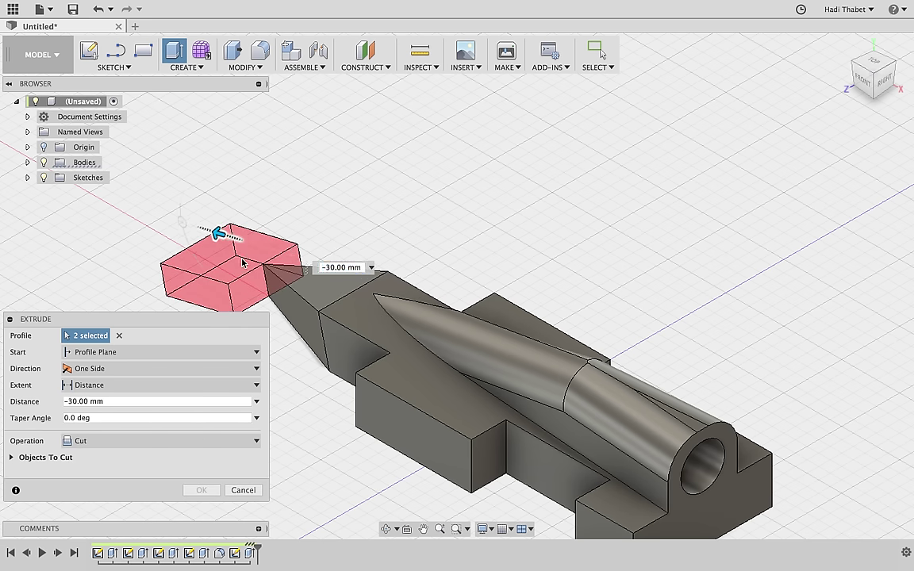
left_click(216, 490)
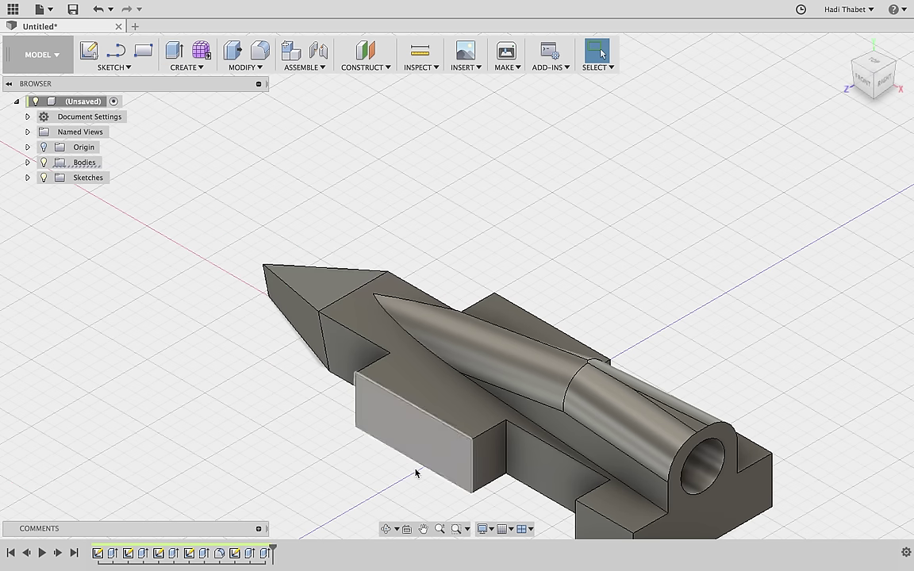
scroll(418, 474, "up", 2)
scroll(416, 473, "up", 3)
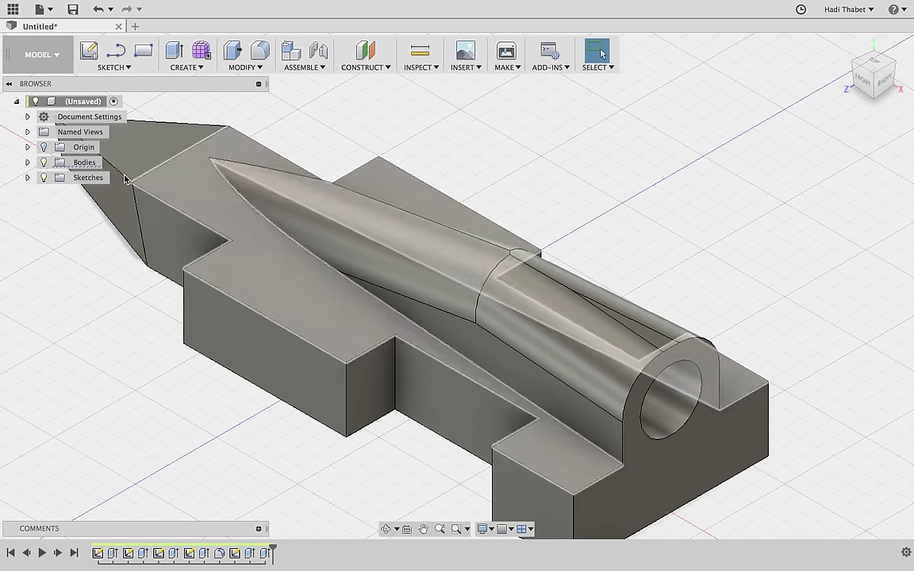
- Draw a 26 mm centre-diameter circle on the side face near the nose
left_click(154, 237)
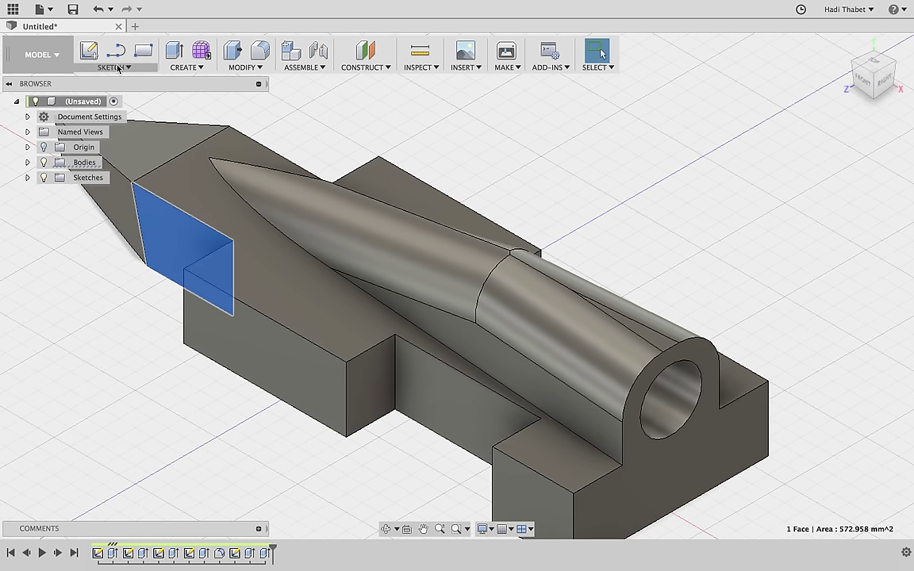
left_click(110, 65)
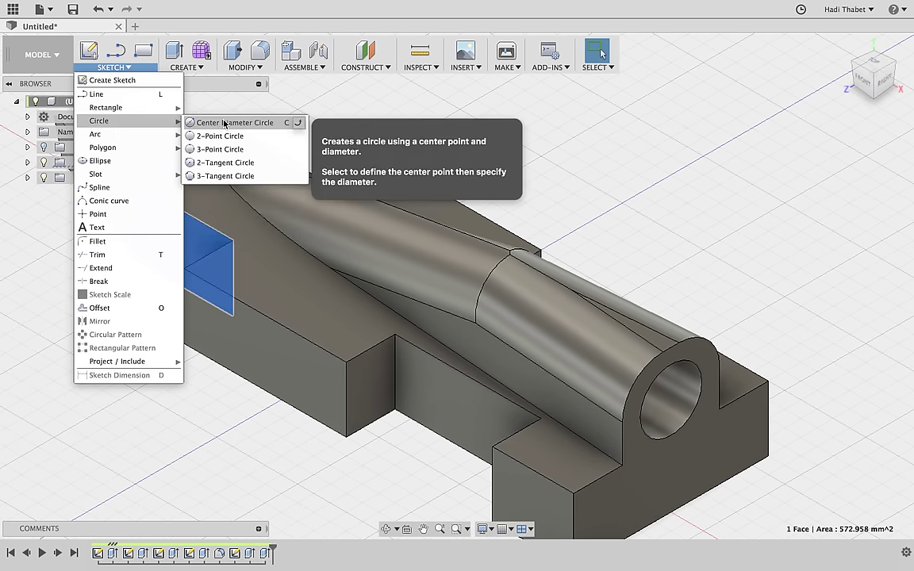
left_click(208, 121)
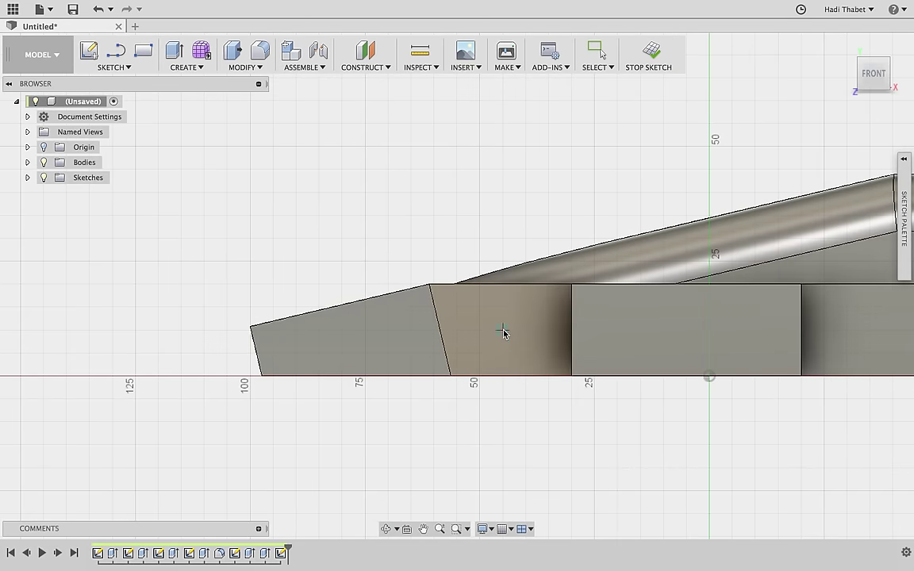
left_click(503, 330)
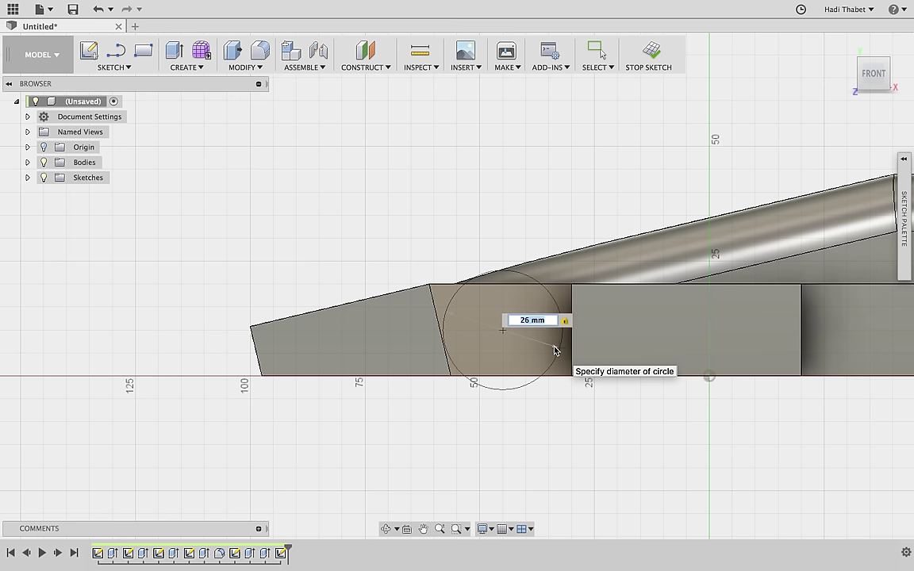
key("Return")
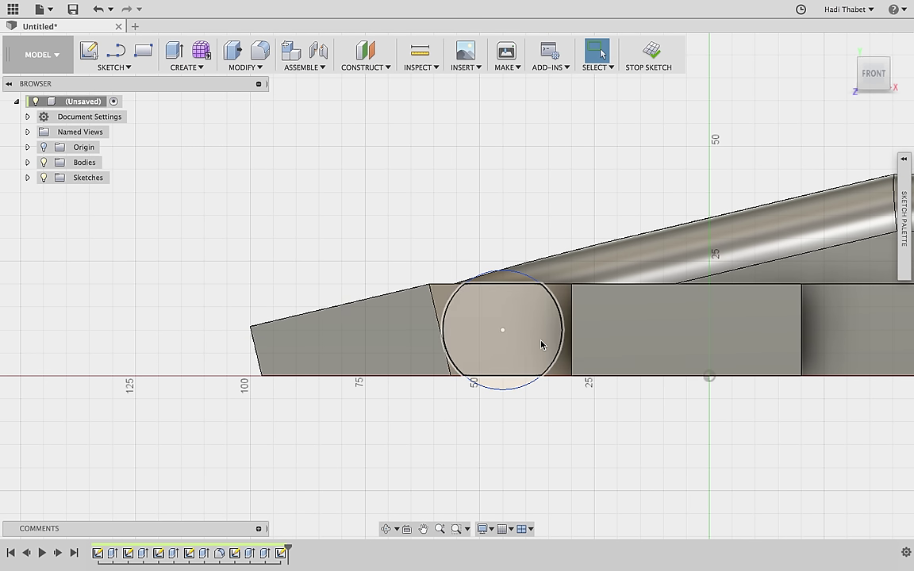
- Extrude all the circle's profiles 15 mm outward, joined as the front wheel
left_click(541, 343)
left_click(176, 52)
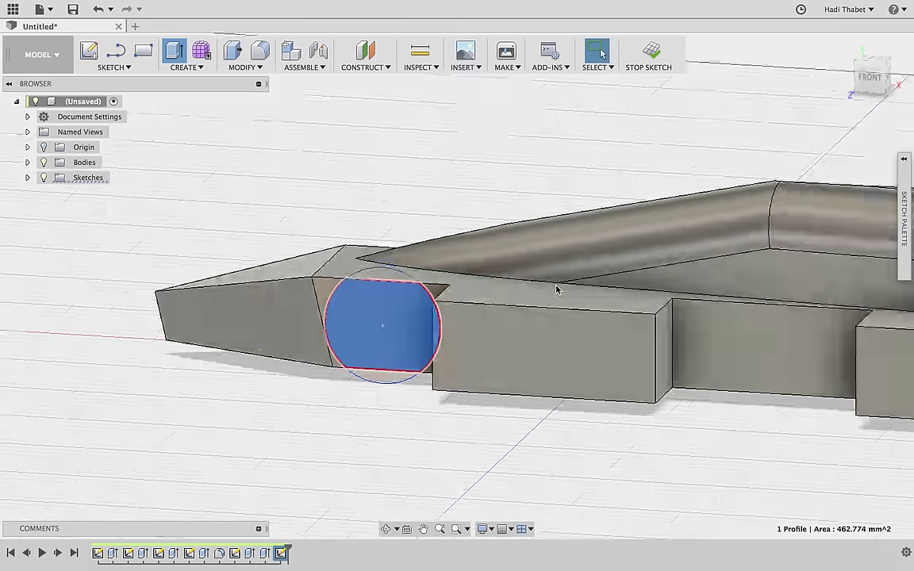
left_click(172, 271)
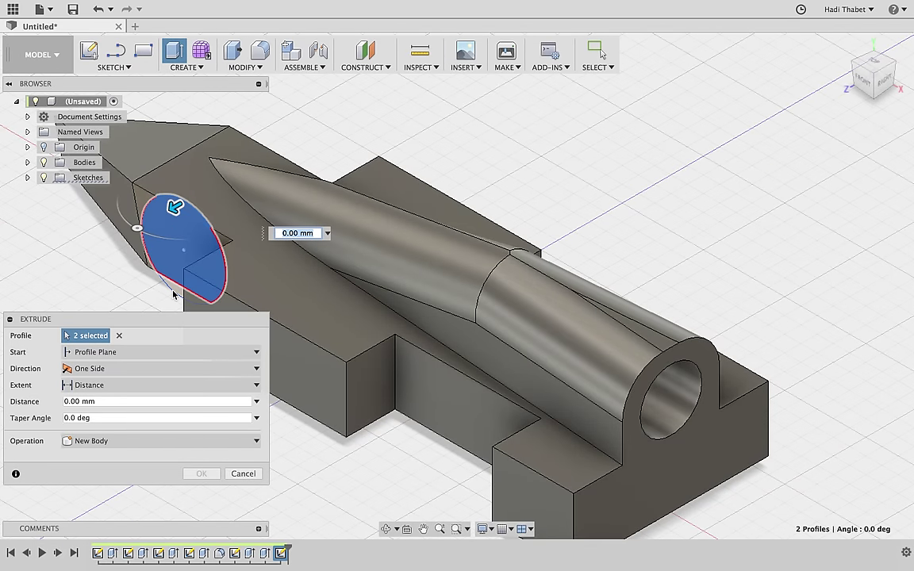
left_click(174, 292)
left_click_drag(151, 306, 139, 317)
type("15")
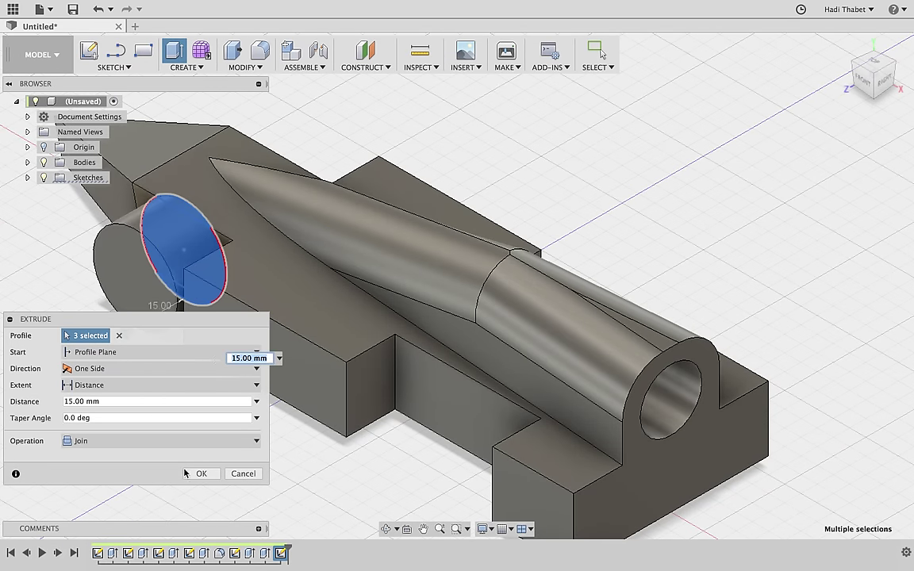
left_click(200, 473)
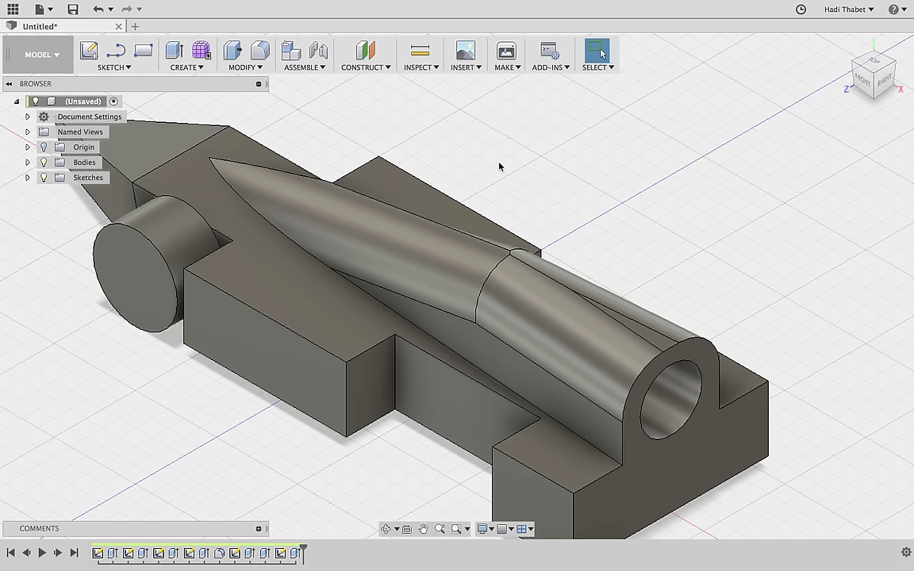
middle_click_drag(526, 143, 549, 143)
- Sketch a 26 mm centre-diameter circle on the rear side face of the body
left_click(483, 425)
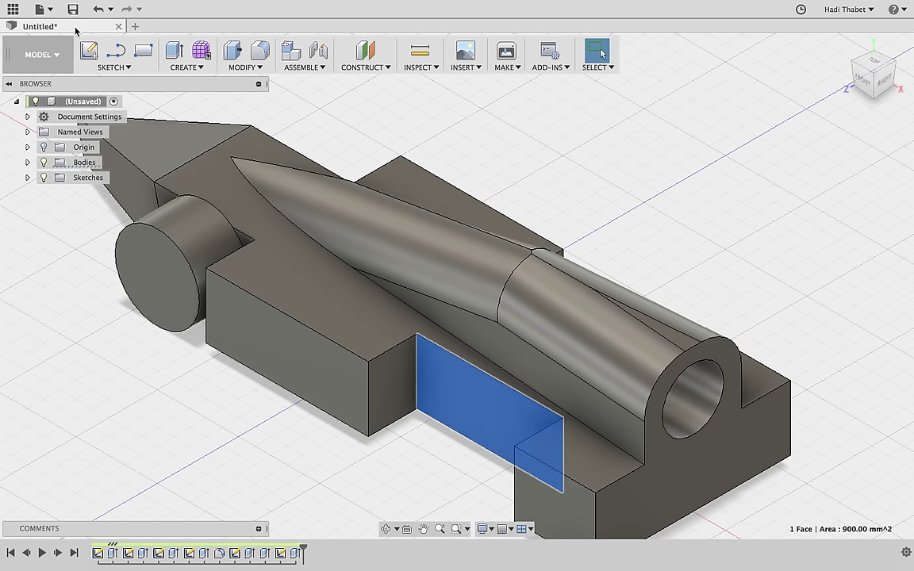
left_click(113, 67)
mouse_move(99, 121)
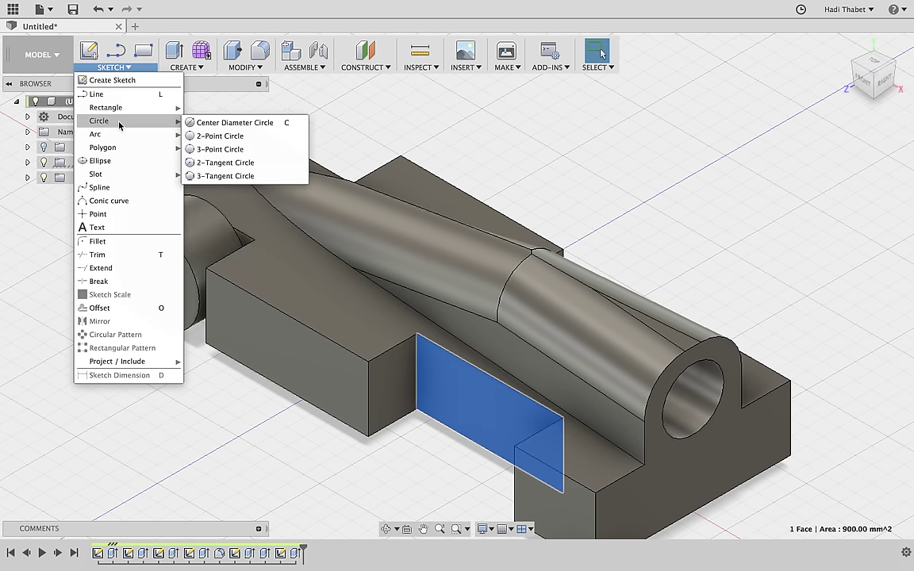
left_click(269, 117)
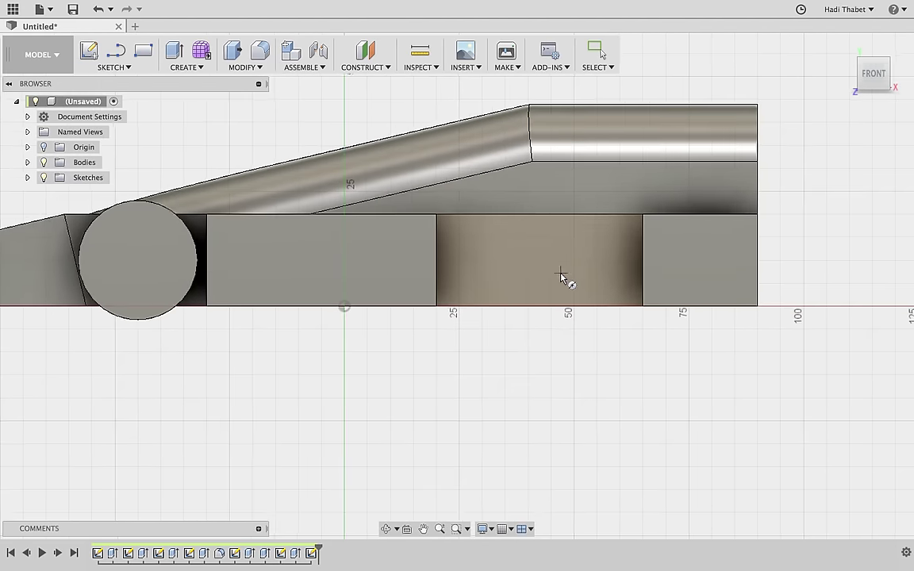
left_click(545, 258)
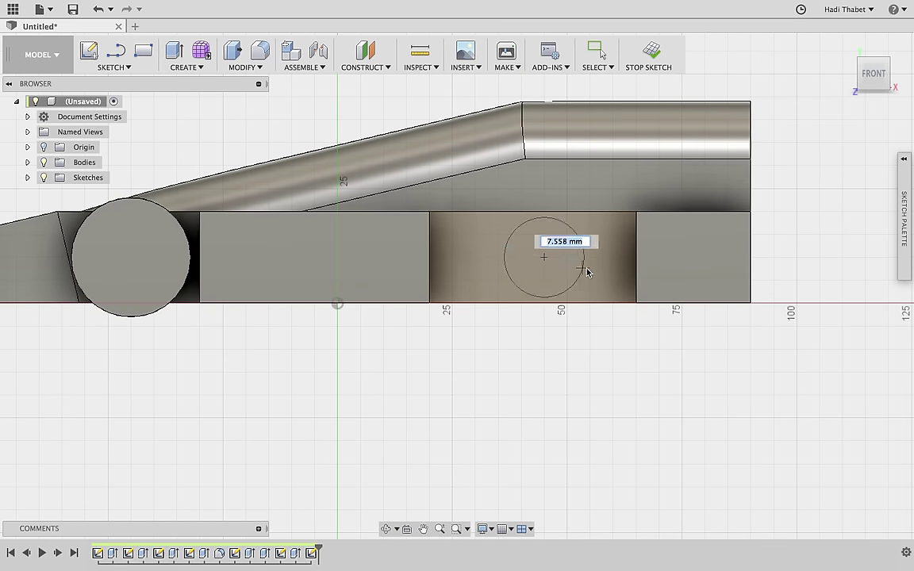
type("26")
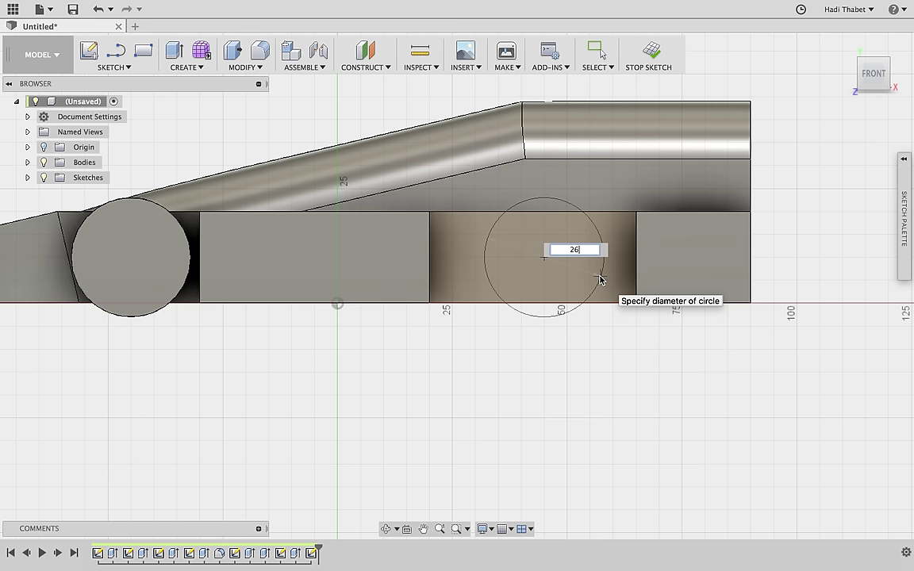
key("Return")
left_click(601, 280)
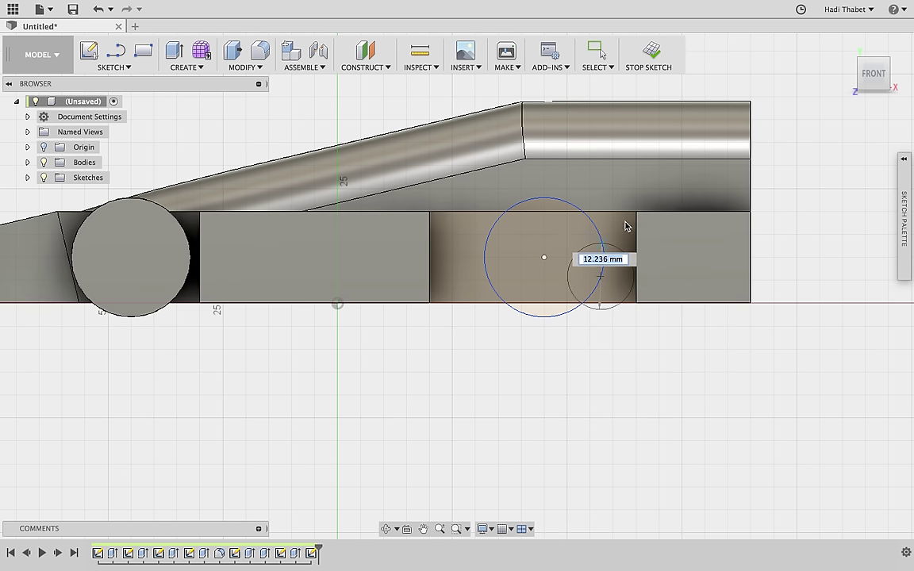
left_click(655, 58)
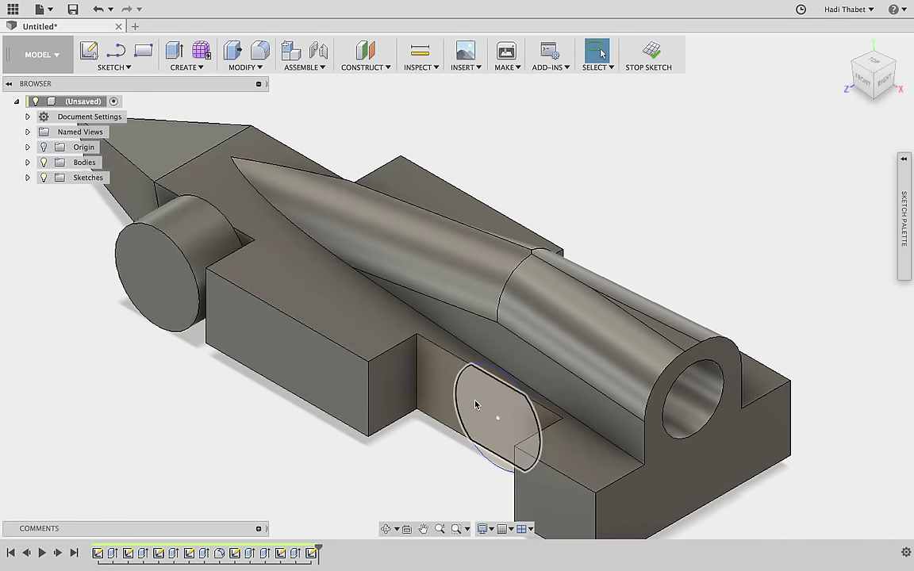
- Extrude all the rear wheel circle's profiles 15 mm outward, joined to the body
left_click(485, 411)
left_click(173, 51)
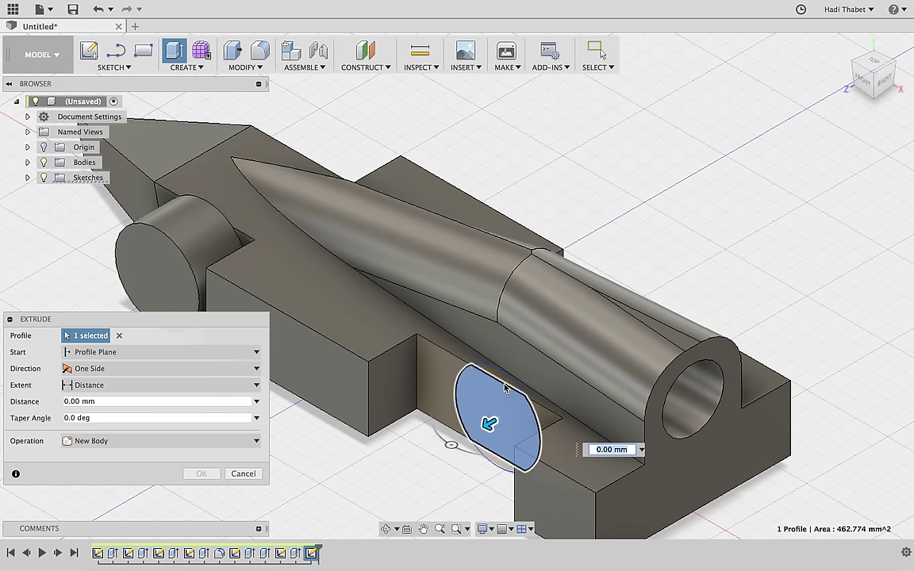
left_click(500, 460)
left_click(499, 462)
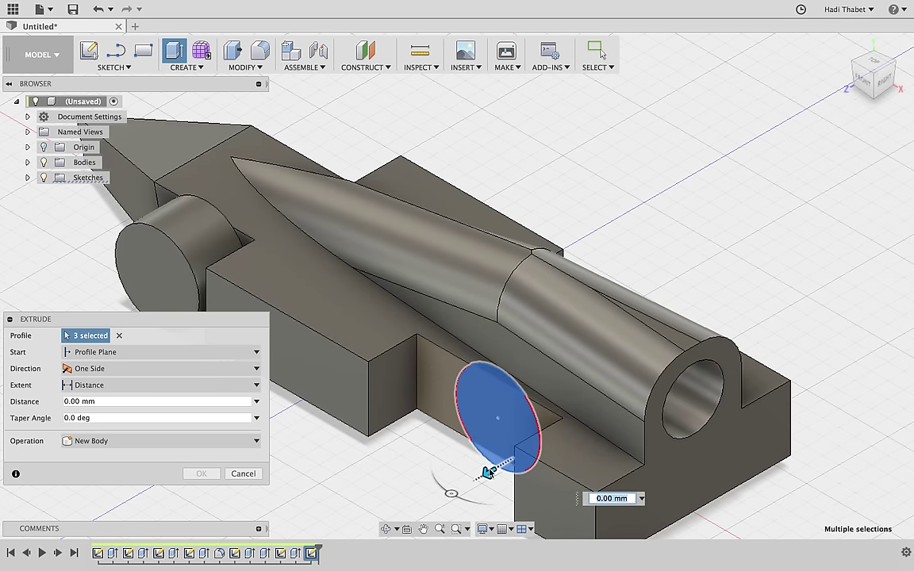
left_click_drag(488, 473, 439, 501)
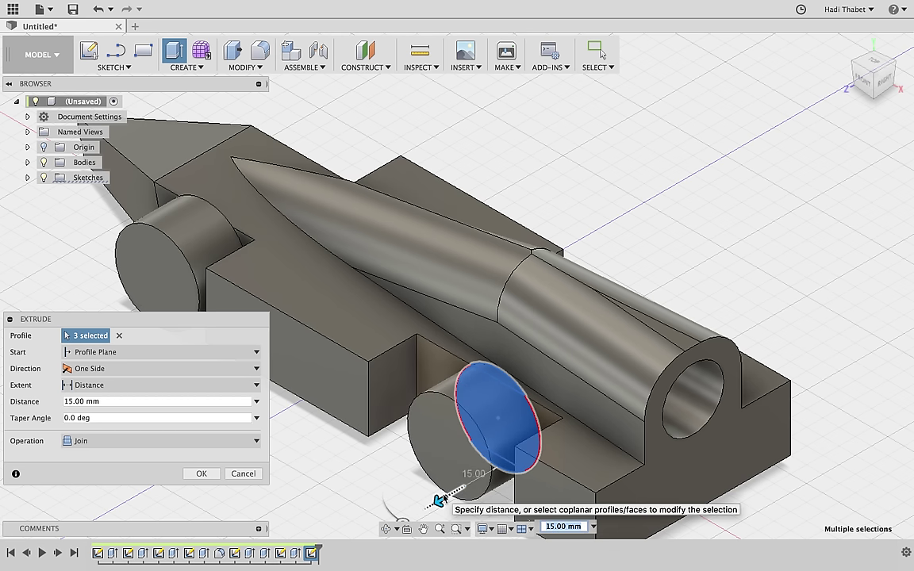
left_click(203, 474)
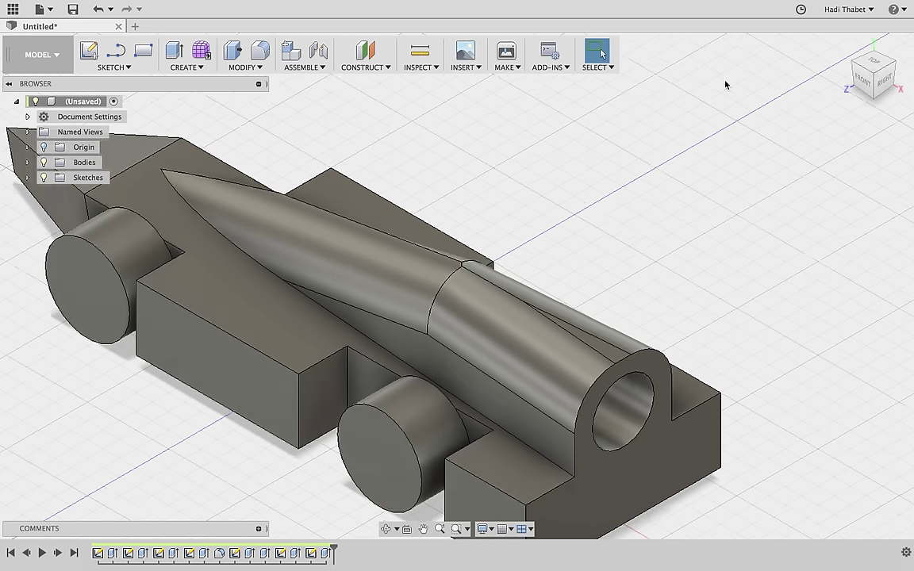
scroll(718, 88, "up", 4)
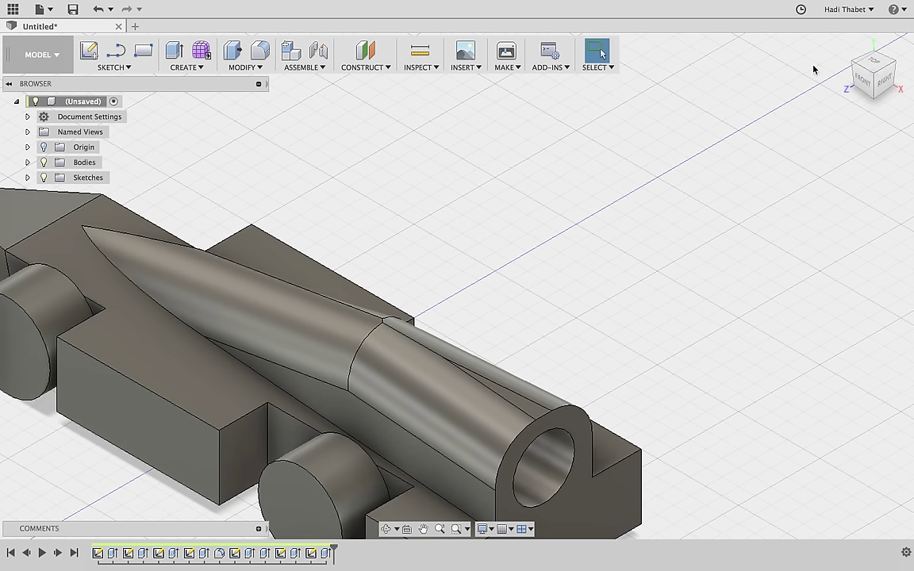
- Start a Mirror and select the front and rear wheel faces as objects
left_click(185, 67)
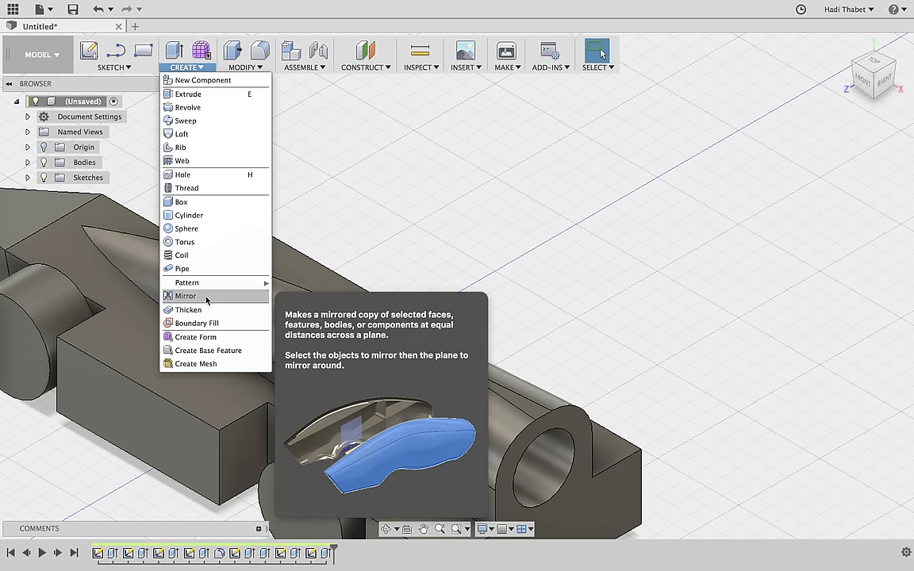
left_click(184, 296)
left_click_drag(146, 320, 136, 454)
left_click(47, 284)
left_click(76, 317)
left_click(351, 483)
left_click(294, 456)
mouse_move(874, 75)
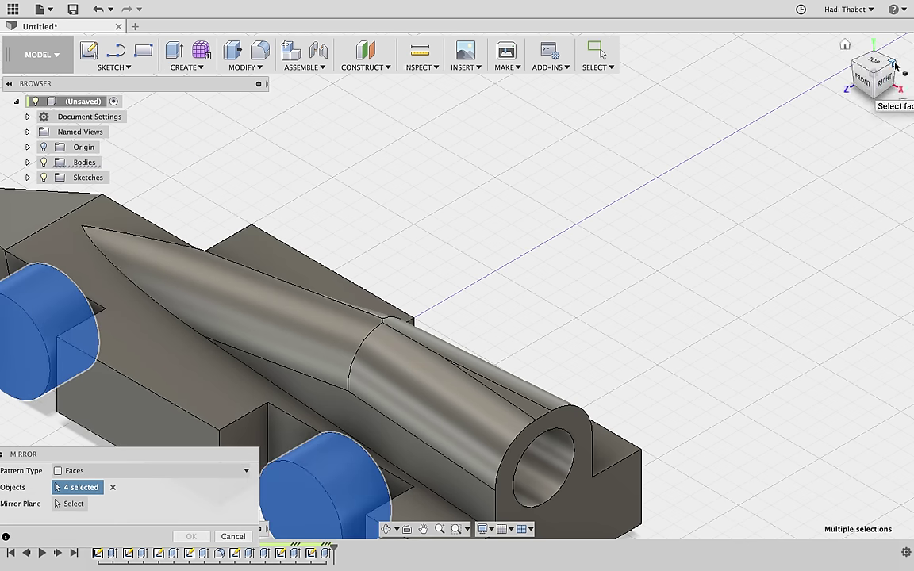
left_click(896, 67)
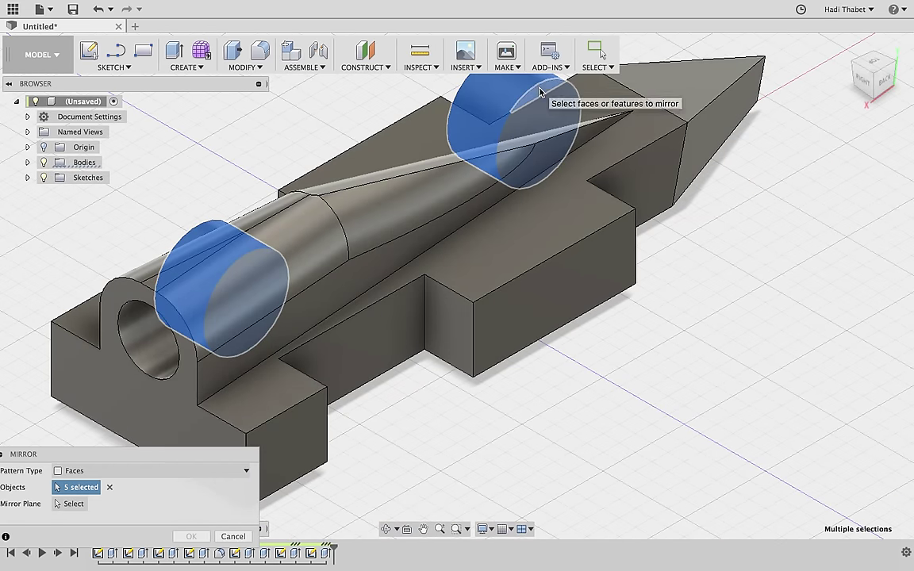
left_click(540, 93)
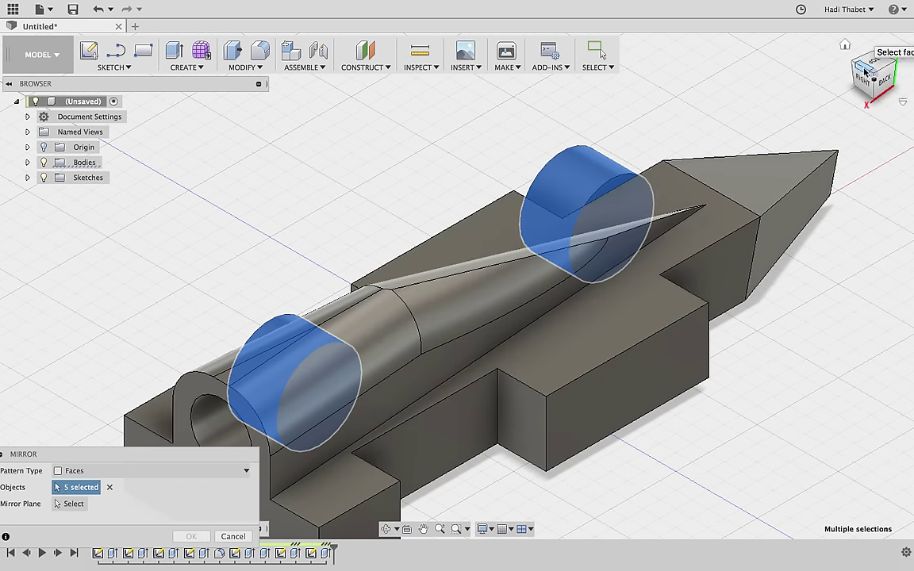
- Orbit to a low side view and add the remaining wheel face to the mirror objects
left_click(865, 72)
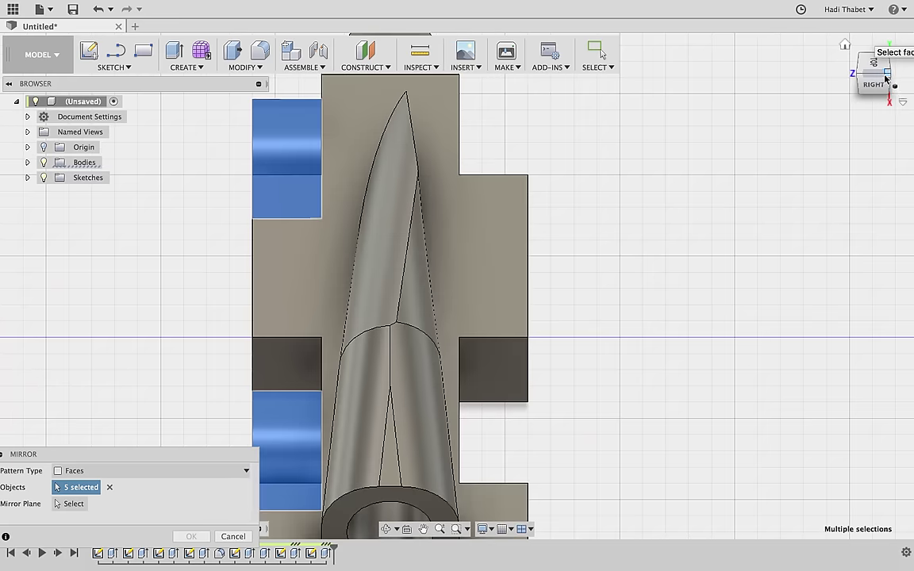
left_click_drag(886, 77, 878, 84)
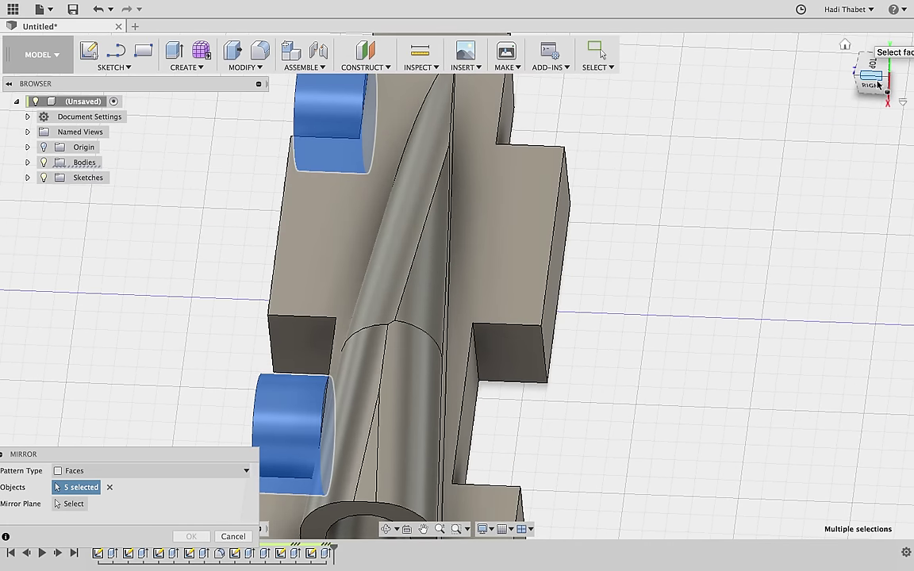
left_click(888, 55)
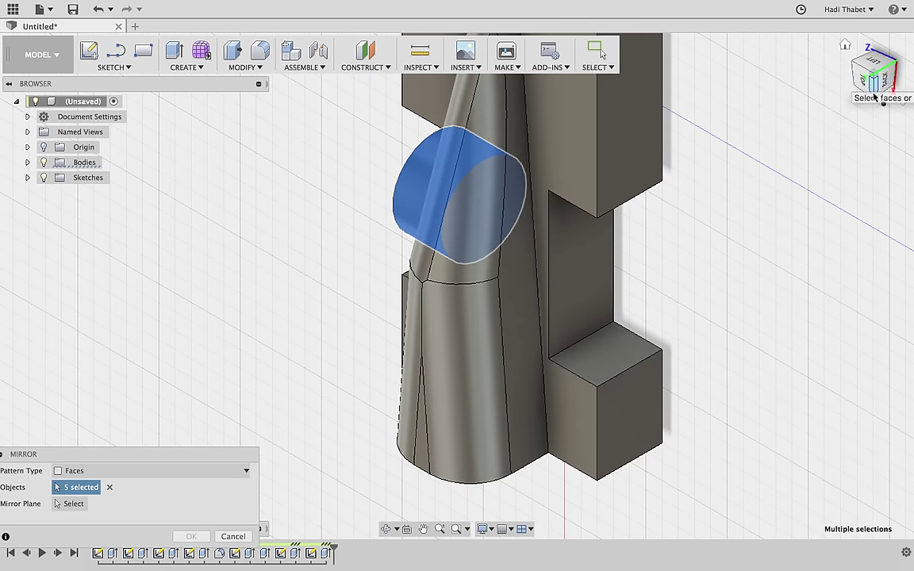
left_click_drag(874, 99, 867, 85)
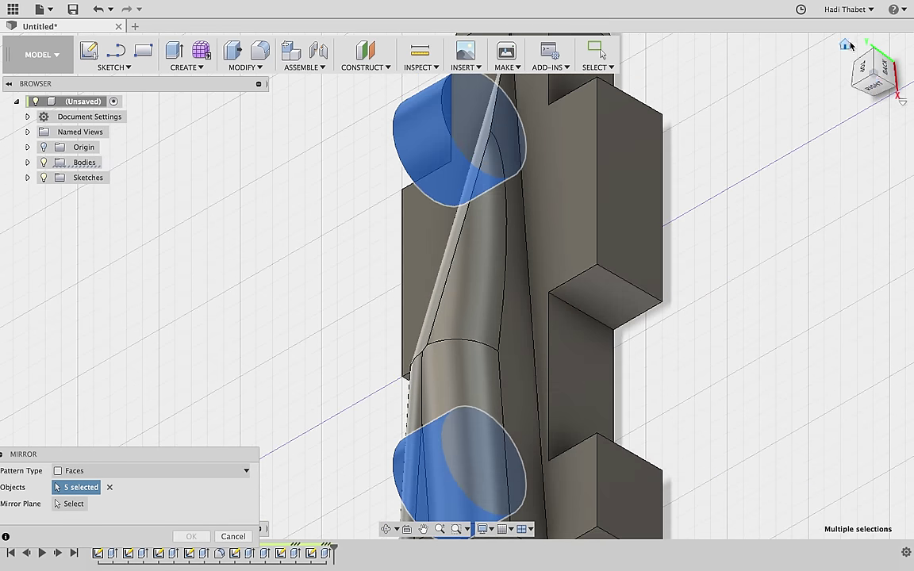
left_click(847, 45)
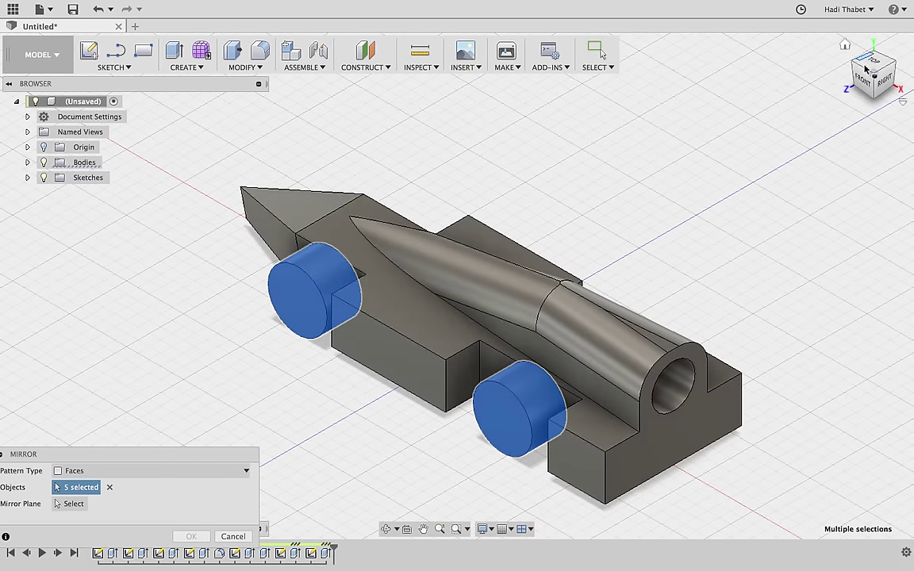
mouse_move(791, 71)
middle_mouse_down("shift")
mouse_move(97, 93)
mouse_move(266, 175)
mouse_move(251, 188)
mouse_move(144, 178)
middle_mouse_up("shift")
left_click(436, 184)
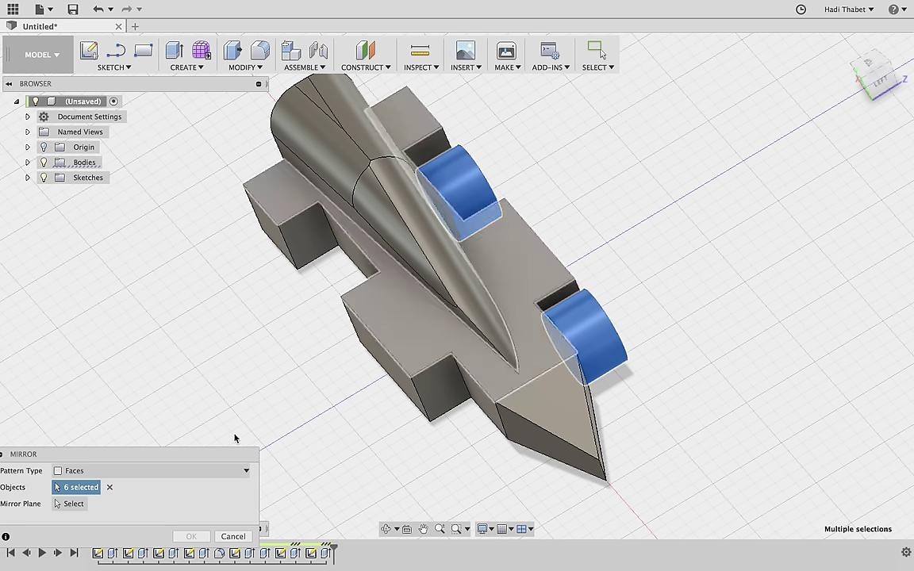
- Set the car's central plane as the mirror plane and confirm the mirrored wheels
left_click(79, 505)
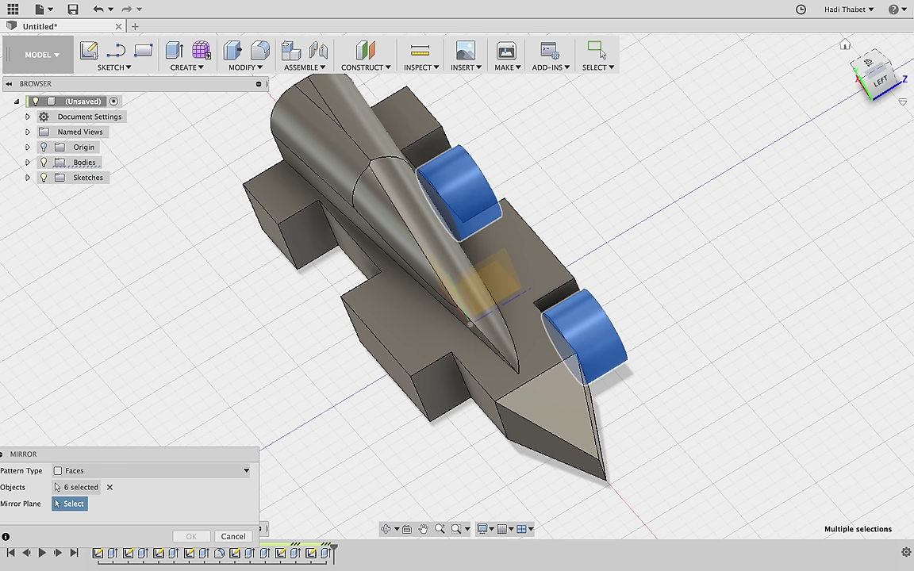
left_click(846, 46)
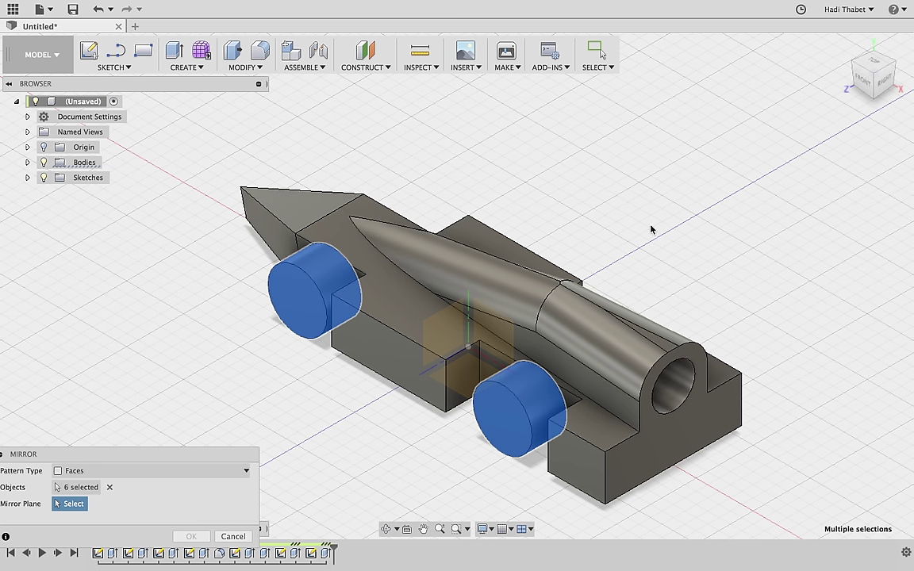
scroll(454, 155, "down", 4)
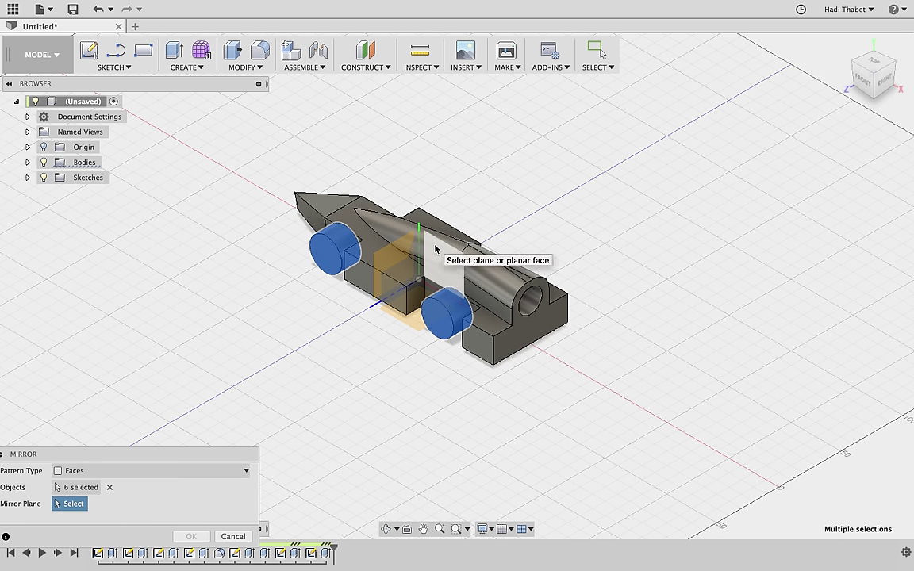
left_click(434, 250)
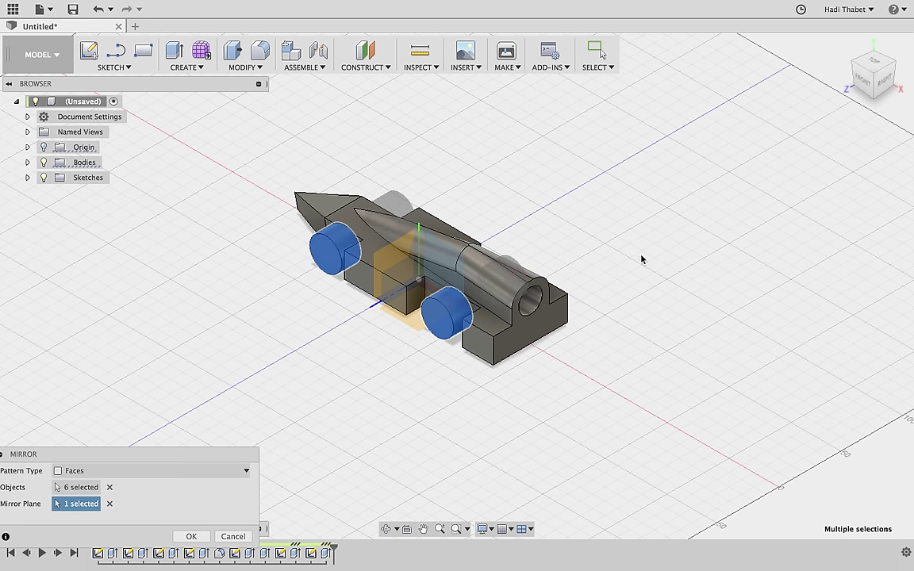
left_click(190, 537)
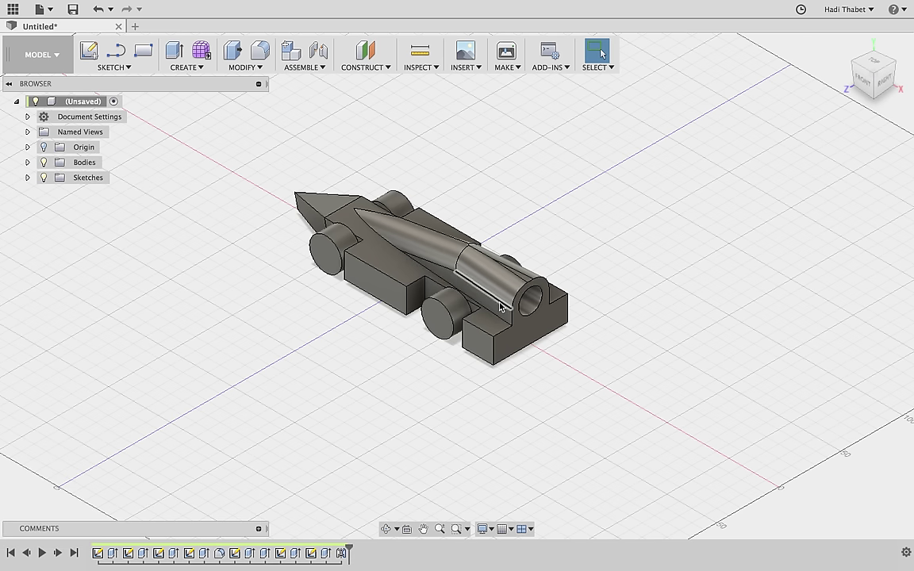
- Draw a 20 mm by 3 mm ellipse near the rear of the side face beneath the barrel
scroll(499, 310, "up", 3)
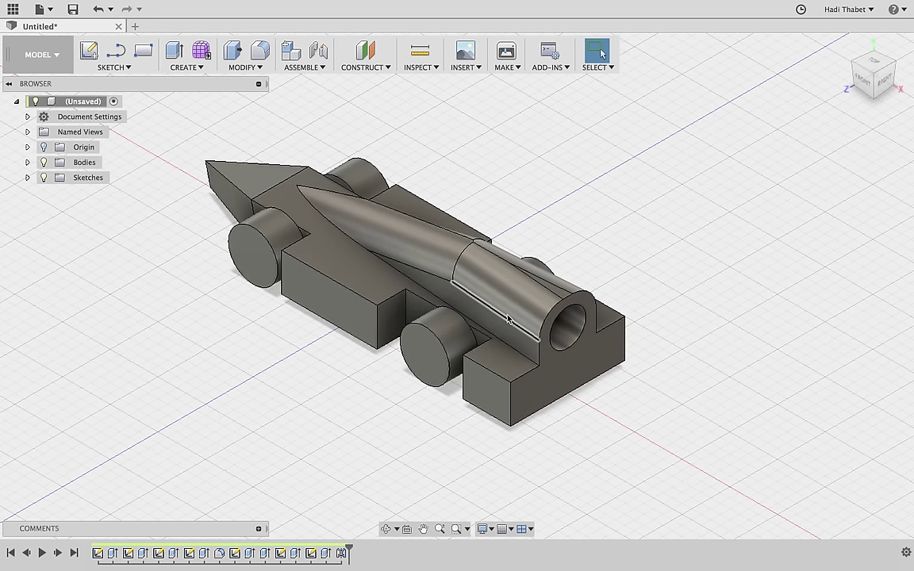
left_click(497, 321)
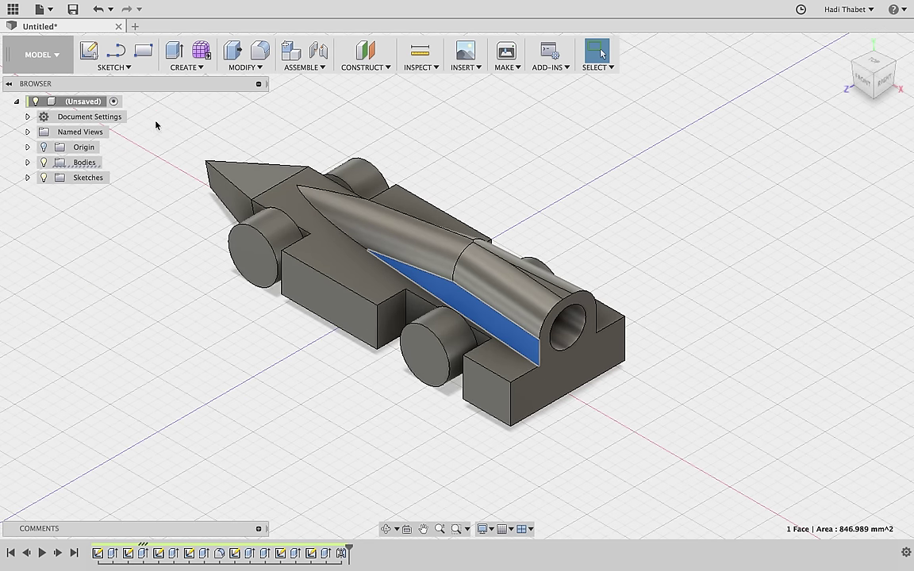
left_click(129, 68)
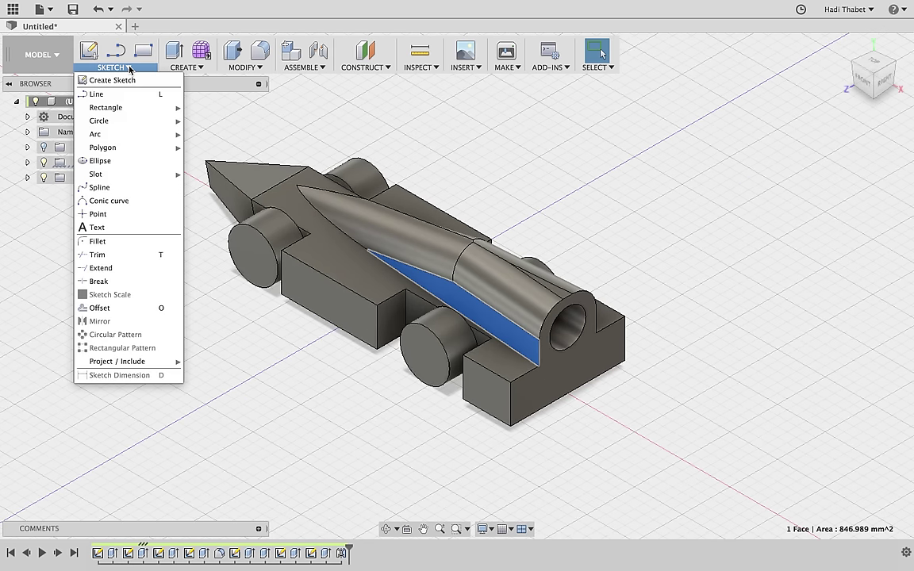
left_click(127, 163)
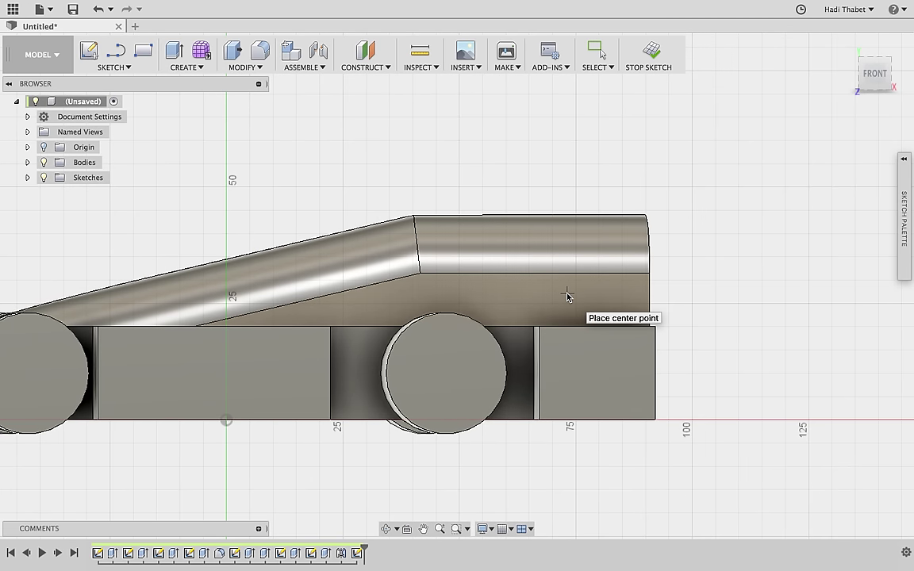
left_click(566, 290)
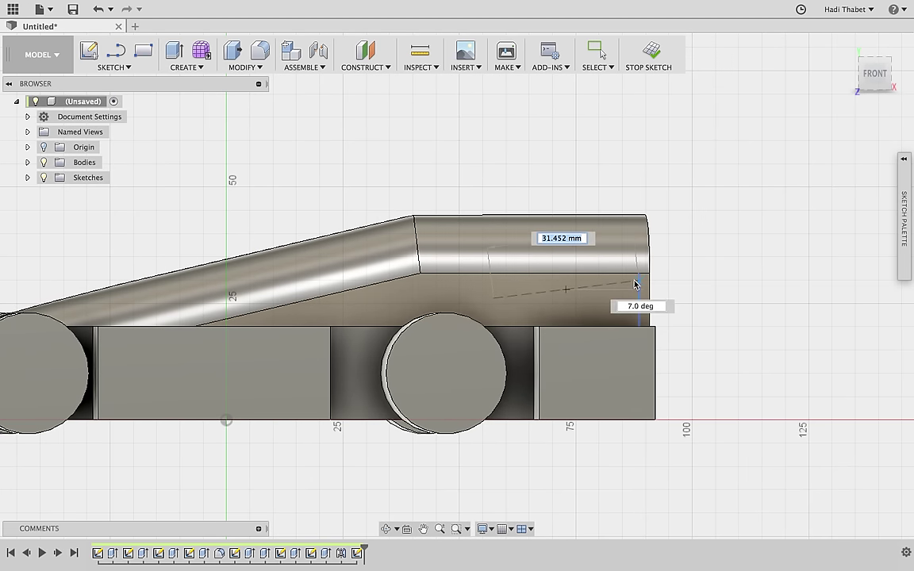
type("20")
key("Return")
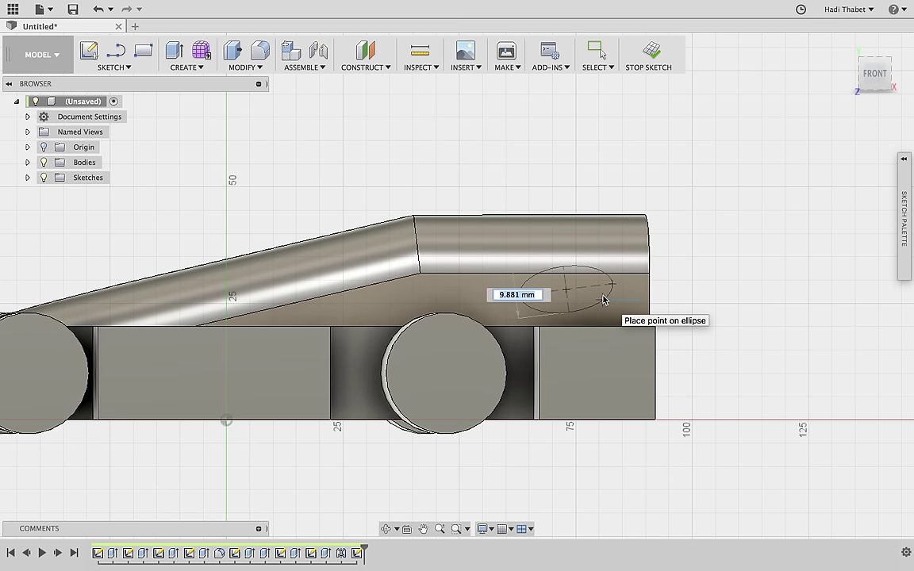
key("Return")
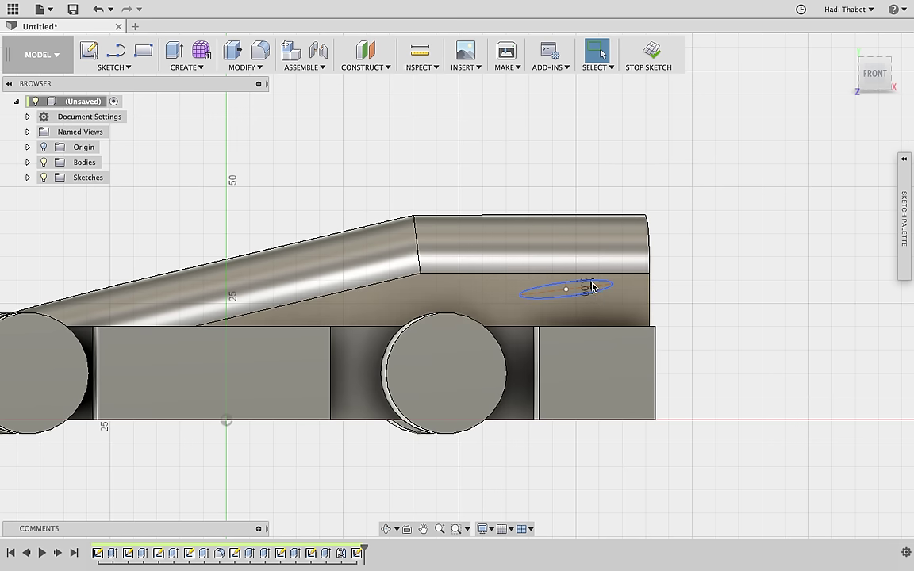
left_click(175, 50)
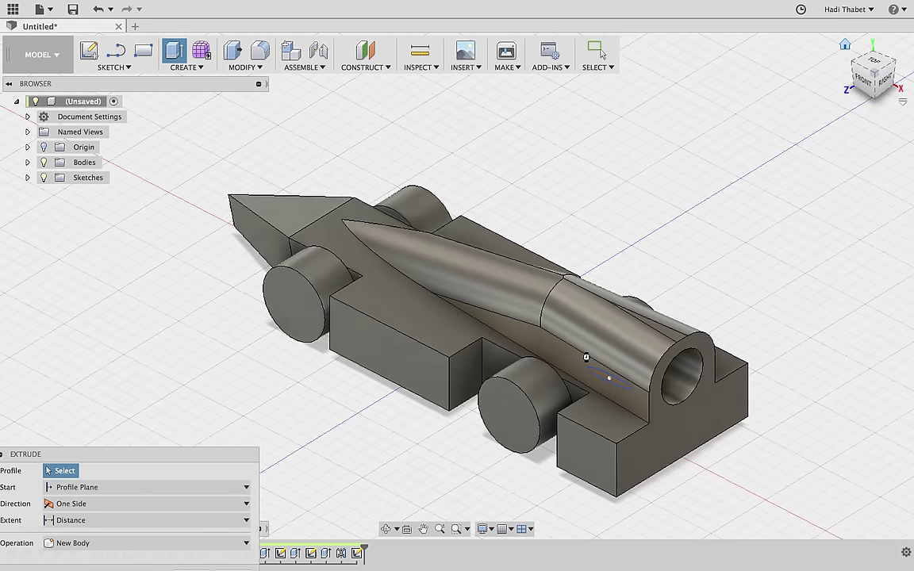
- Extrude the side ellipse profile 20 mm outward as a Join, forming a thin fin
left_click(608, 392)
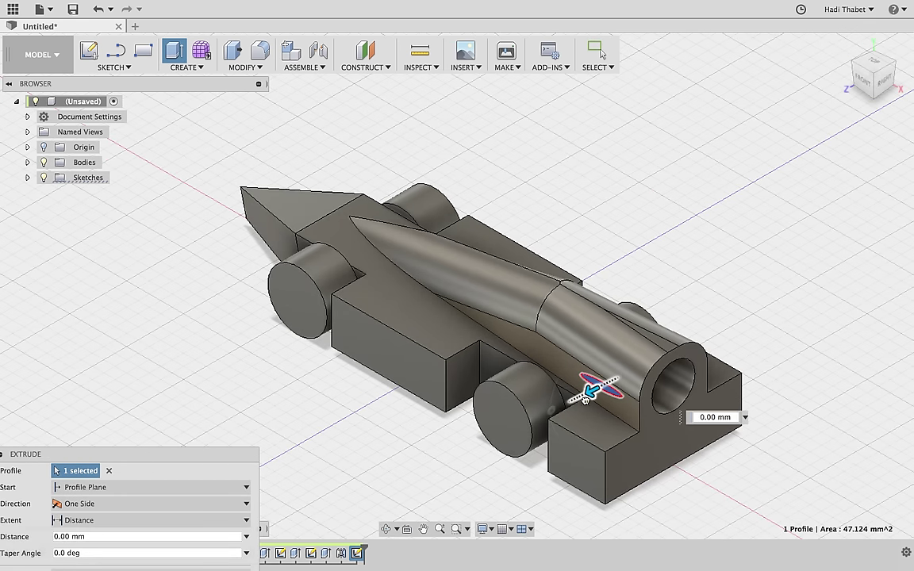
left_click_drag(608, 393, 556, 408)
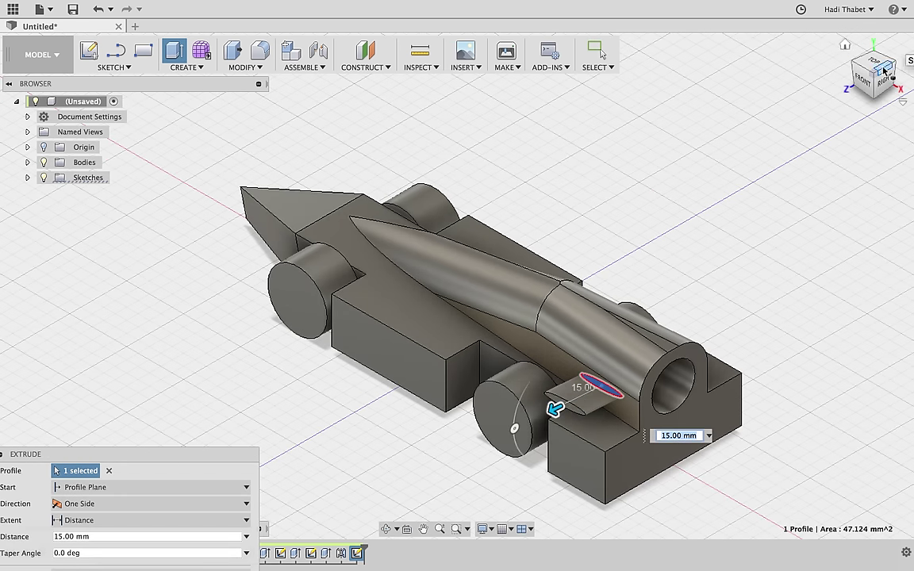
left_click(884, 70)
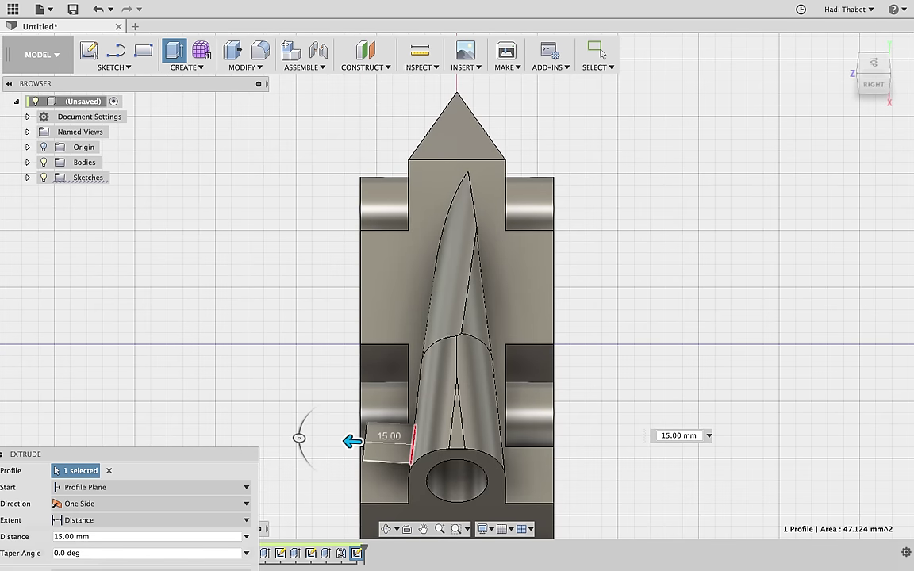
left_click_drag(352, 442, 334, 440)
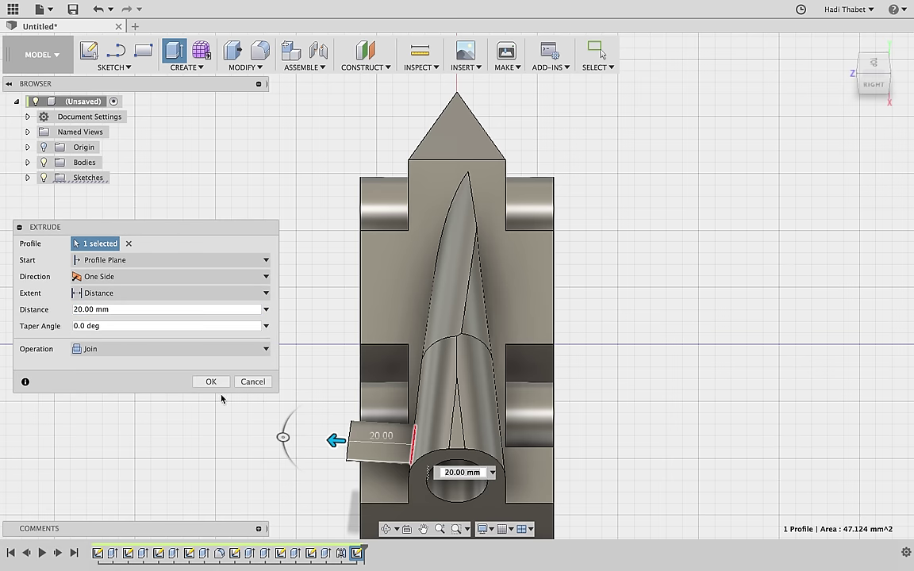
left_click(220, 383)
left_click(845, 45)
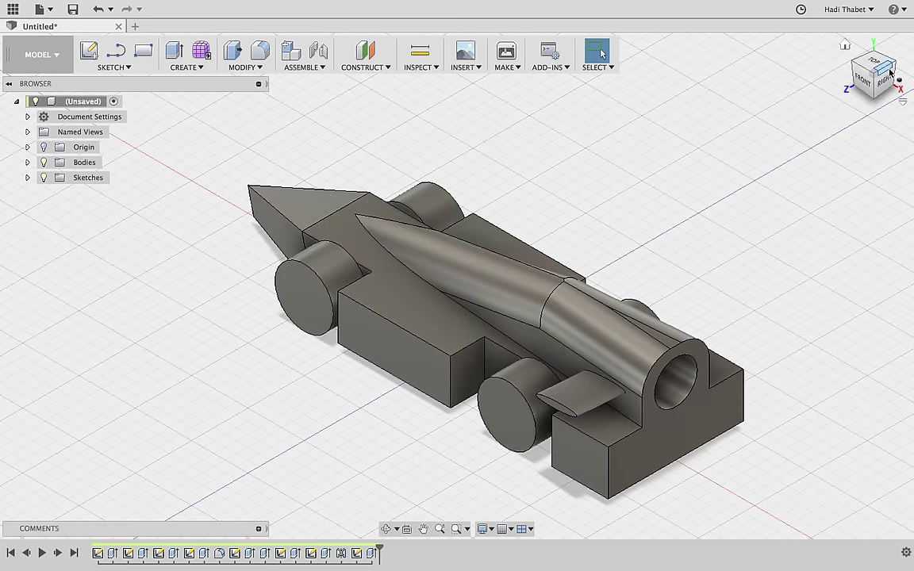
- On the car's other side, sketch a 20 mm by 3 mm ellipse on the face below the barrel
left_click(896, 69)
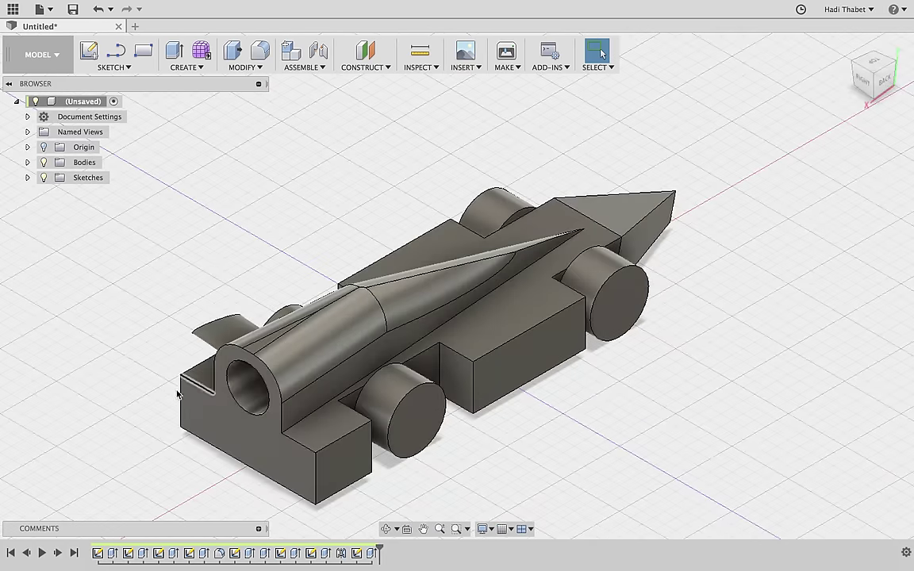
left_click(302, 397)
left_click(130, 67)
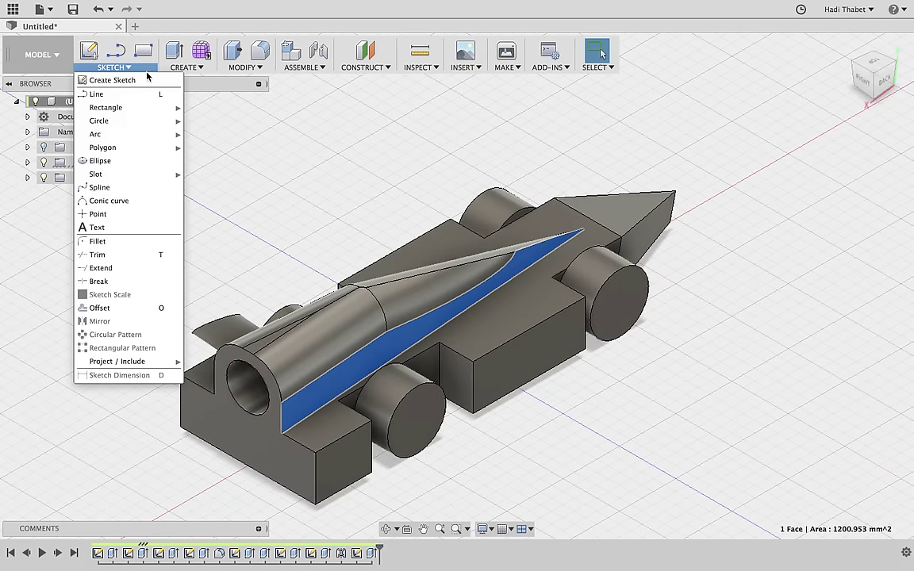
left_click(100, 160)
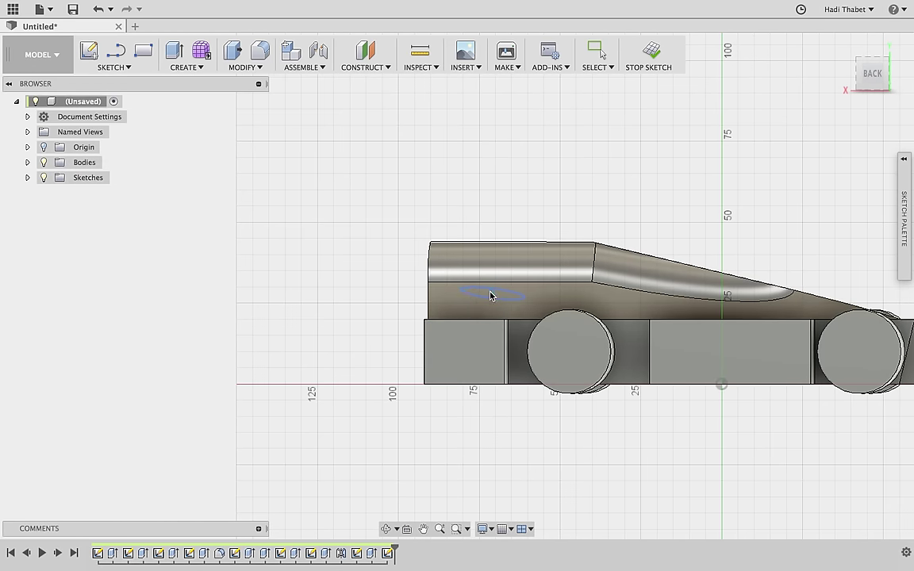
left_click(492, 288)
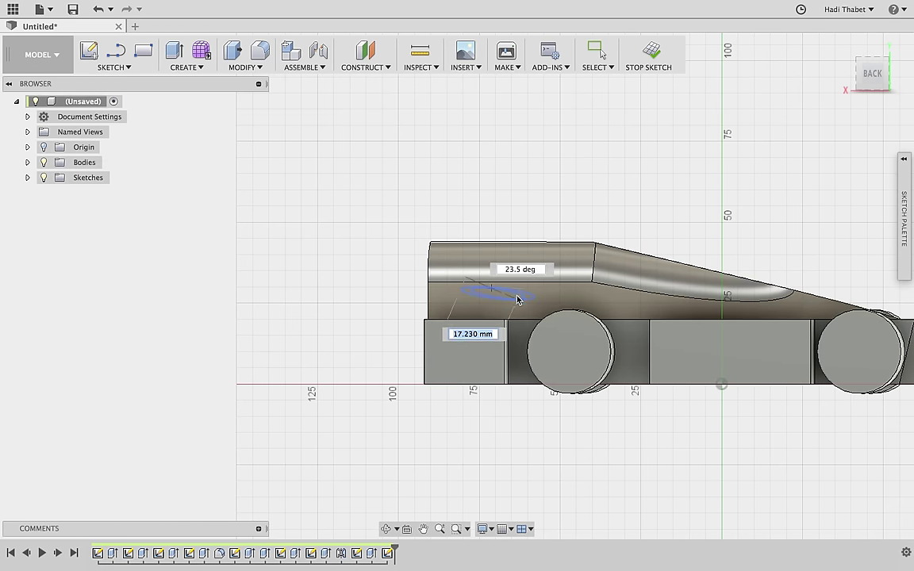
left_click(523, 298)
type("20")
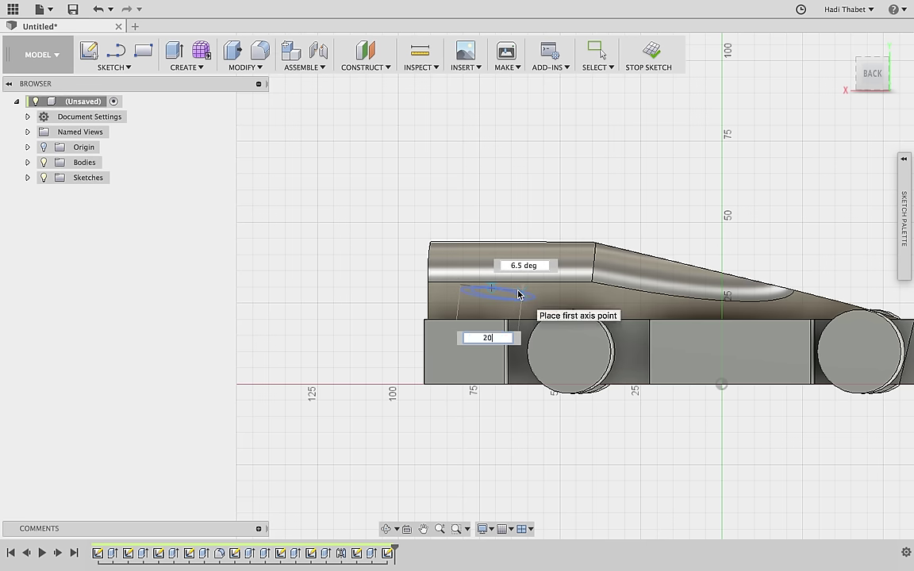
key("Return")
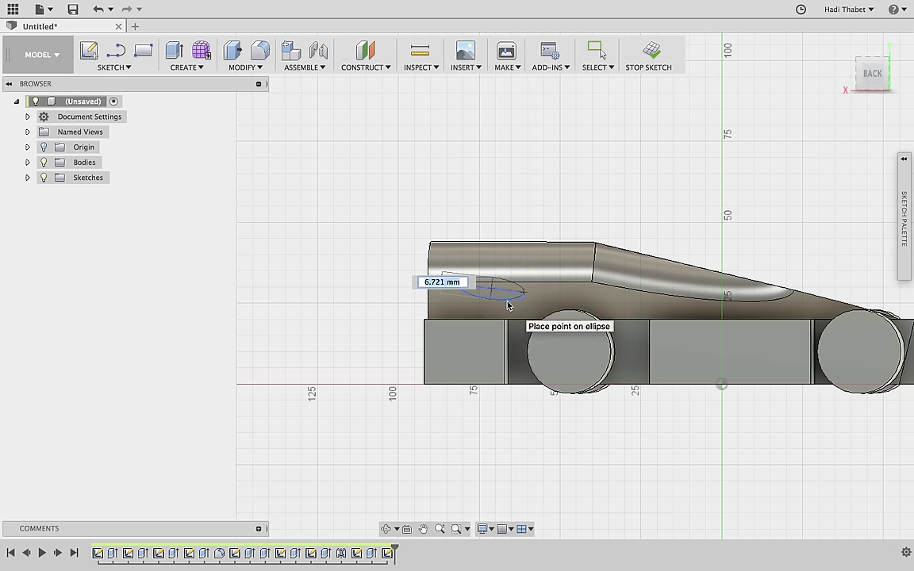
key("Return")
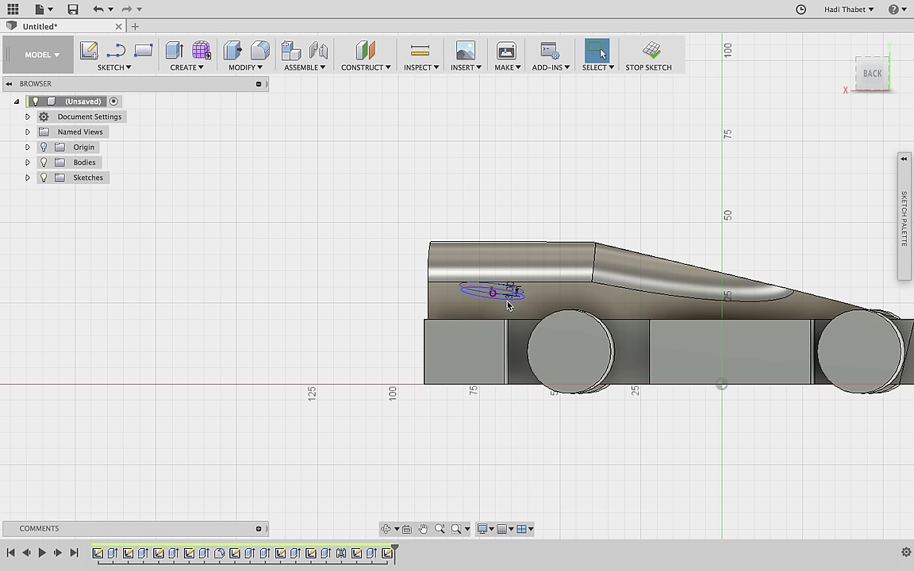
scroll(540, 281, "up", 3)
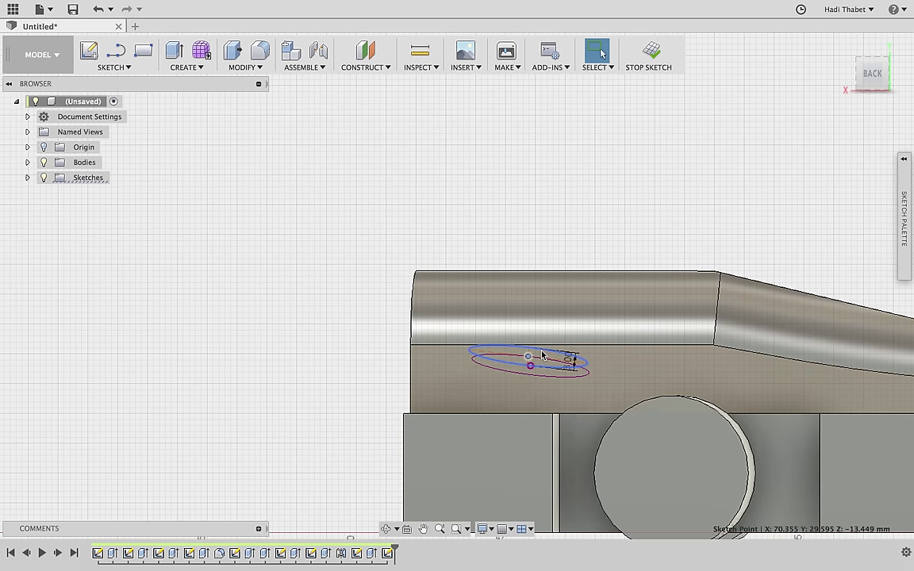
key("Escape")
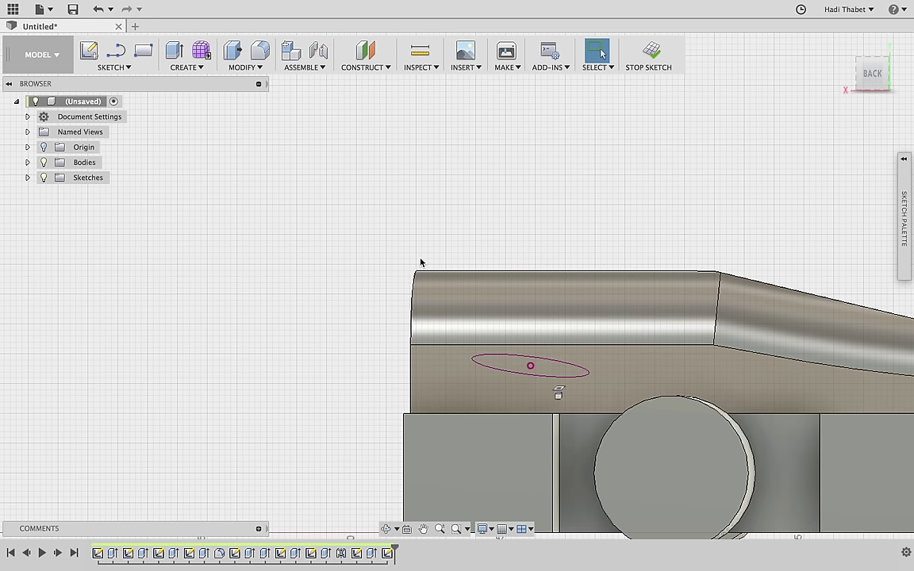
left_click(174, 51)
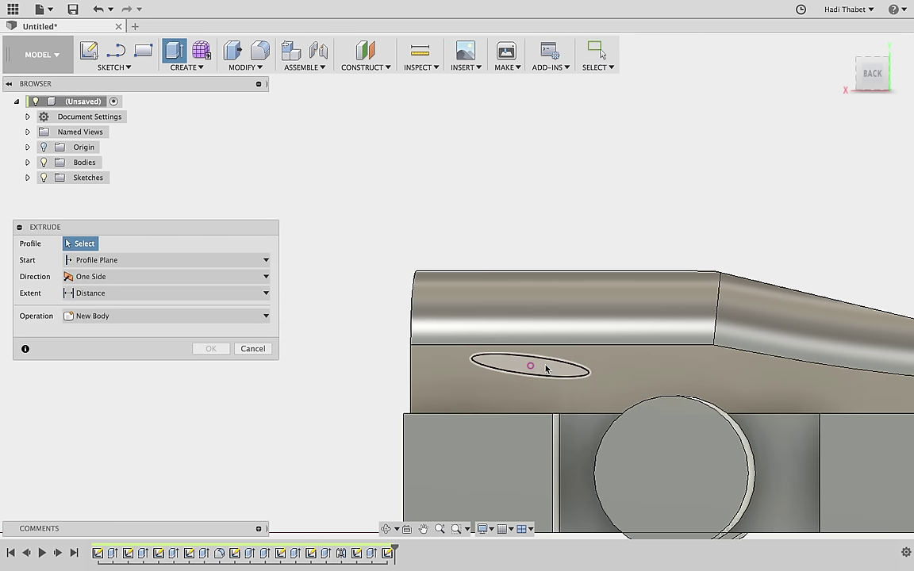
- Extrude the second ellipse 20 mm outward, joined as the far-side fin
left_click(547, 368)
left_click(846, 48)
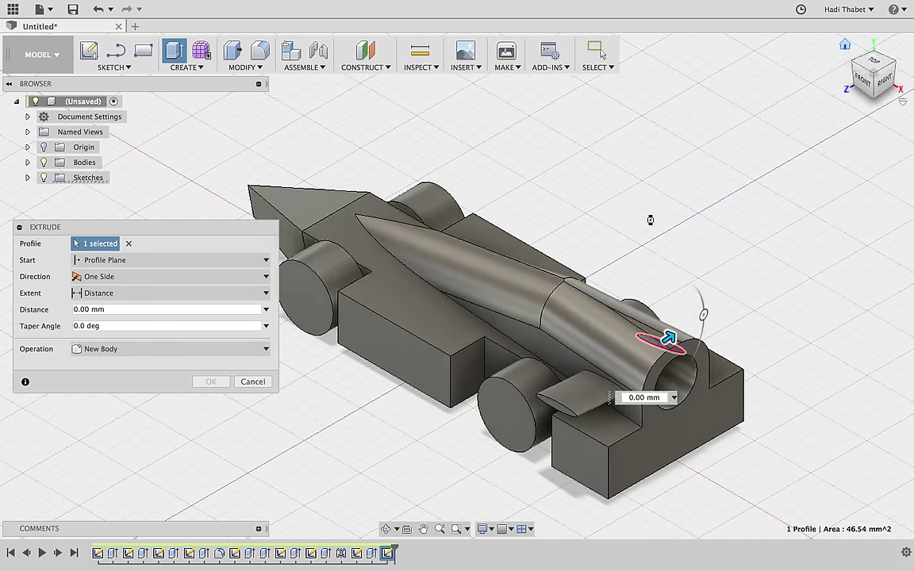
left_click_drag(673, 336, 710, 309)
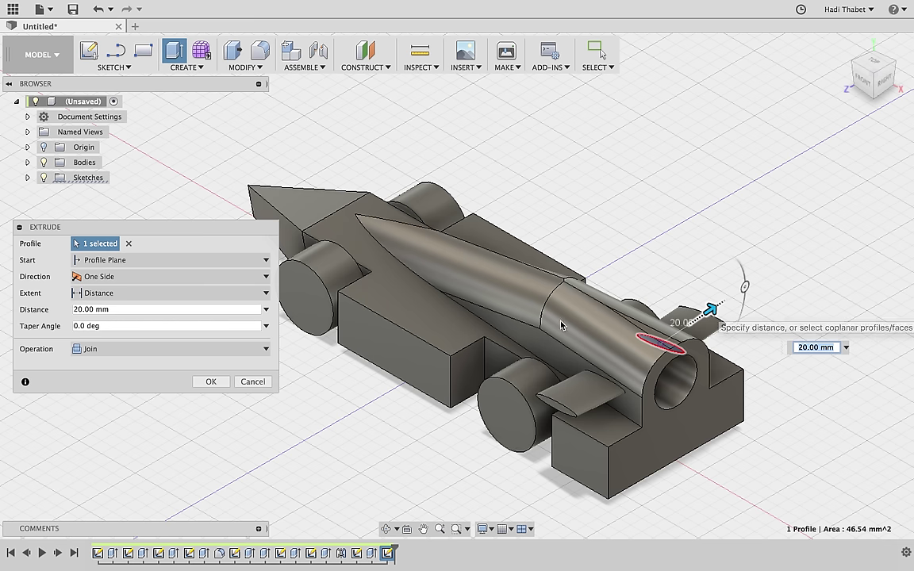
left_click(208, 381)
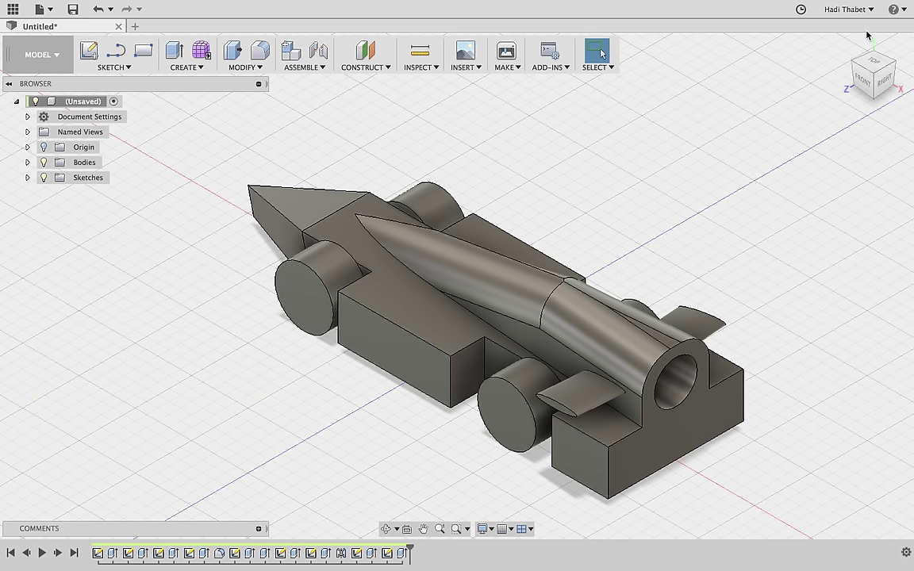
left_click(845, 45)
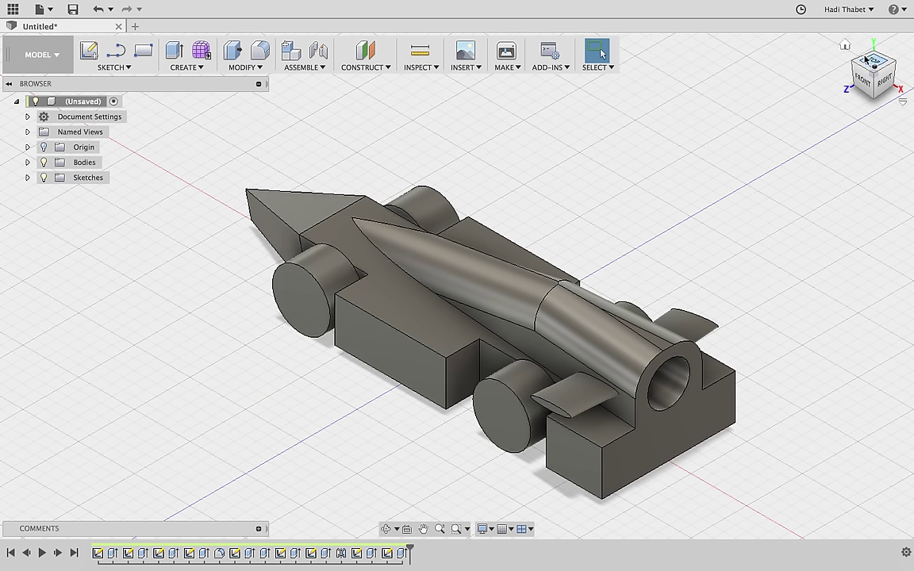
- Sketch a 20 mm by 3 mm ellipse on the slanted side face of the nose
left_click(854, 68)
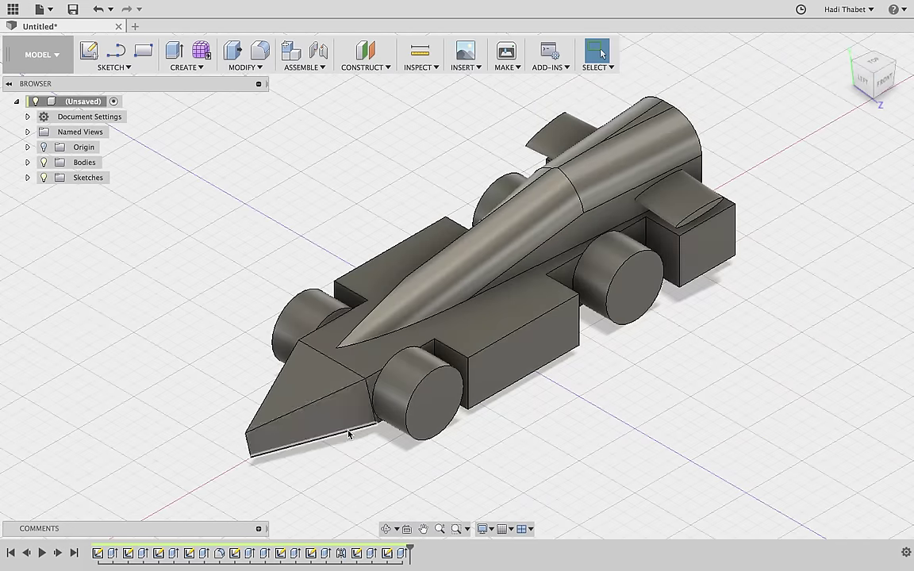
left_click(124, 66)
left_click(126, 67)
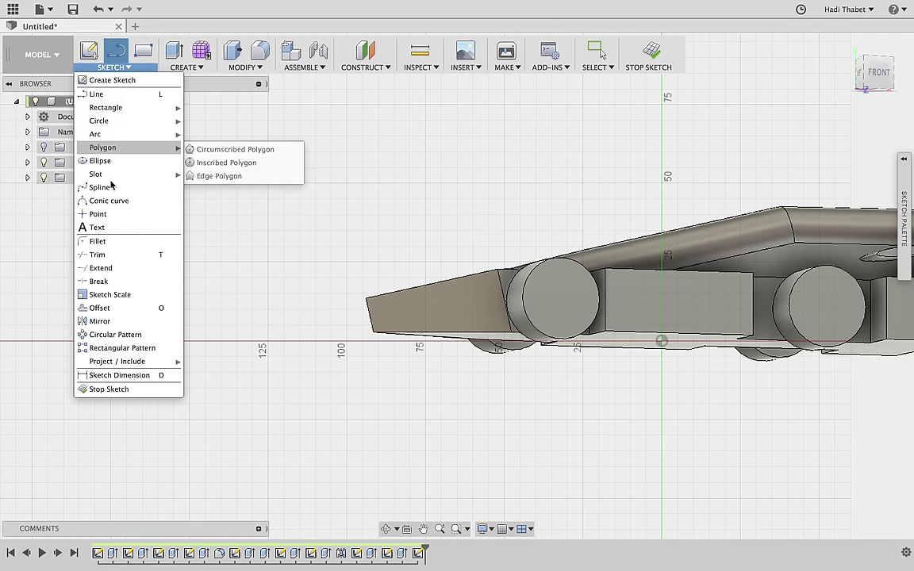
left_click(116, 160)
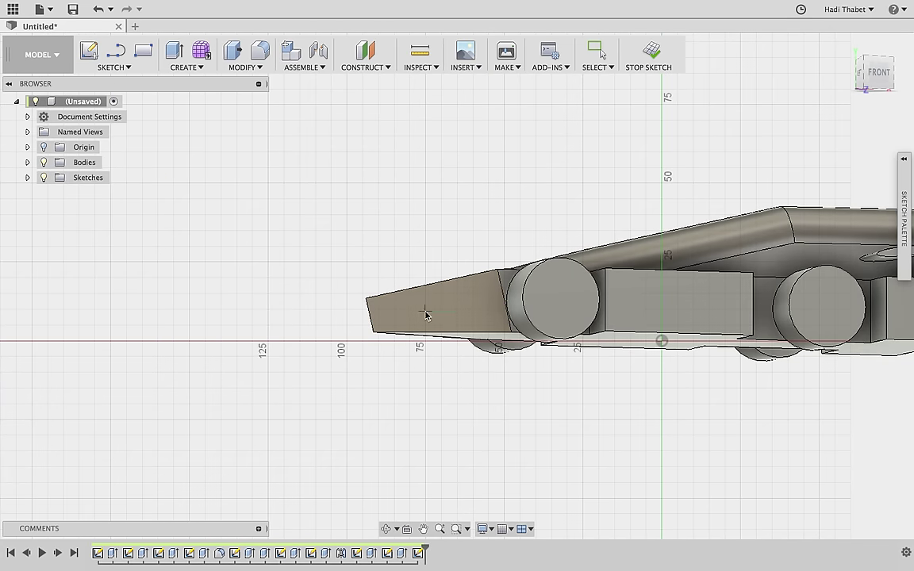
left_click(430, 311)
type("20")
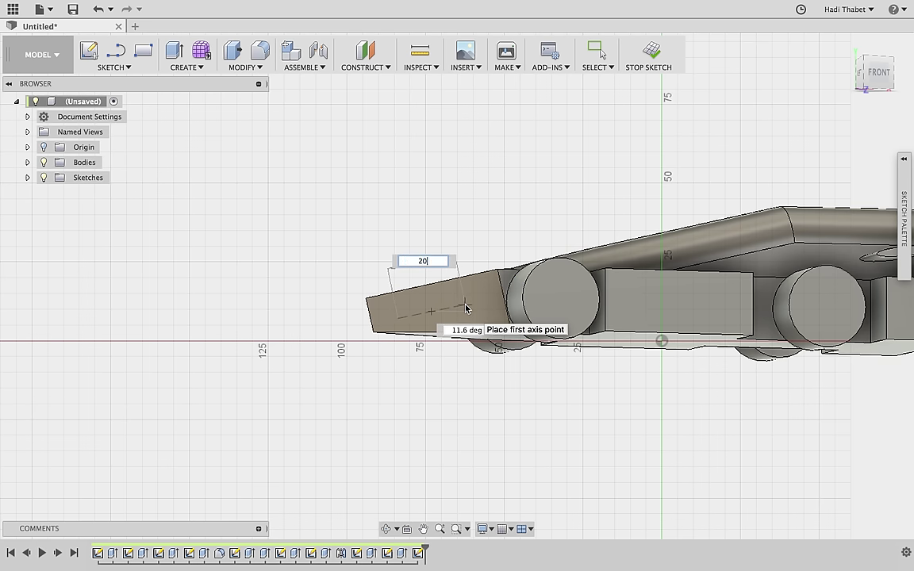
left_click(465, 306)
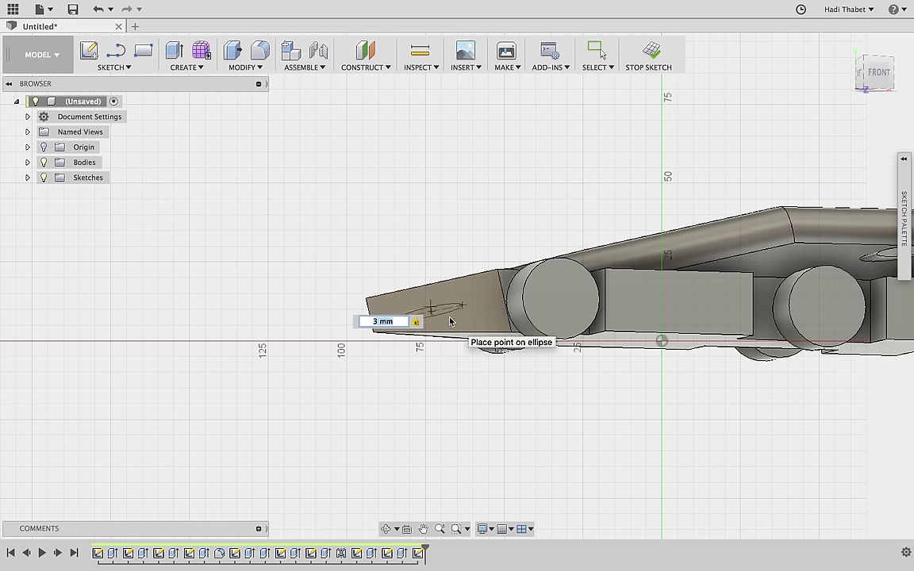
left_click(450, 321)
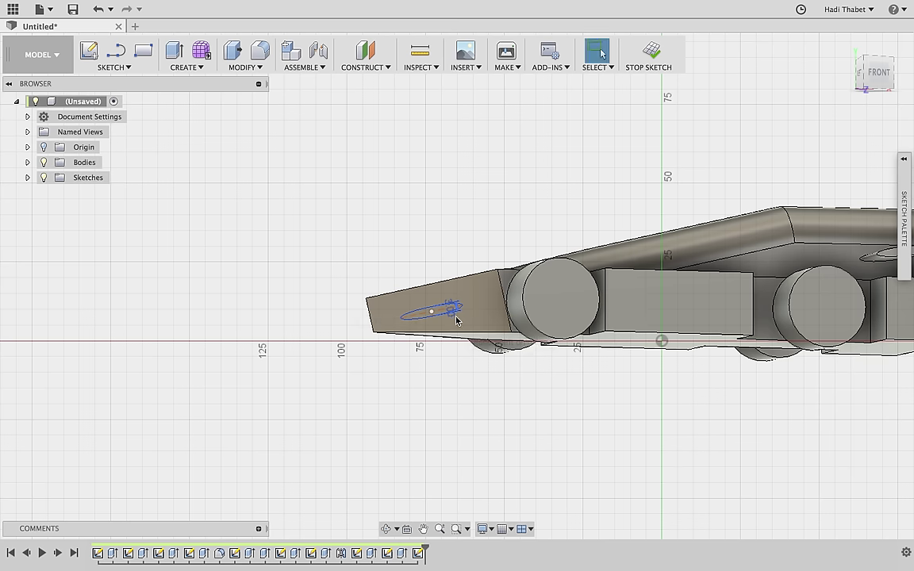
mouse_move(876, 73)
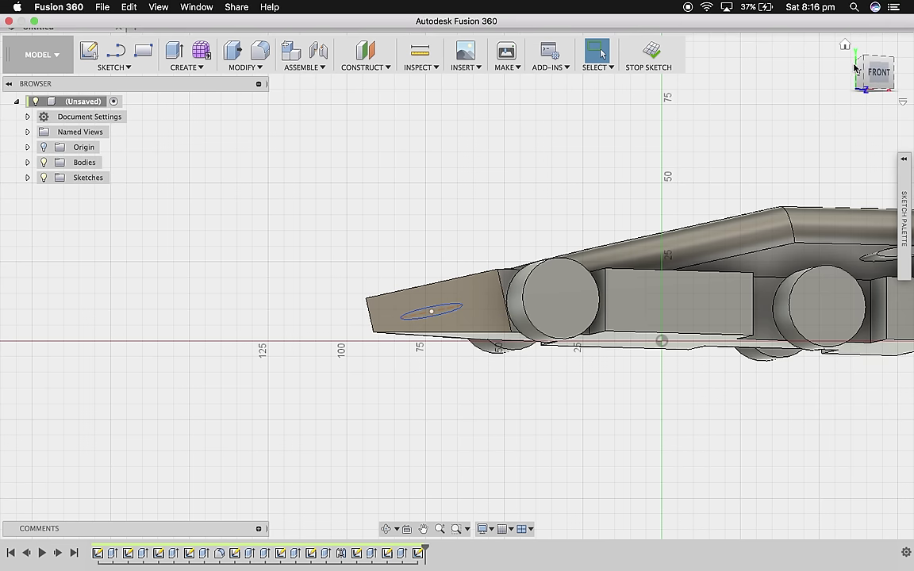
left_click(846, 48)
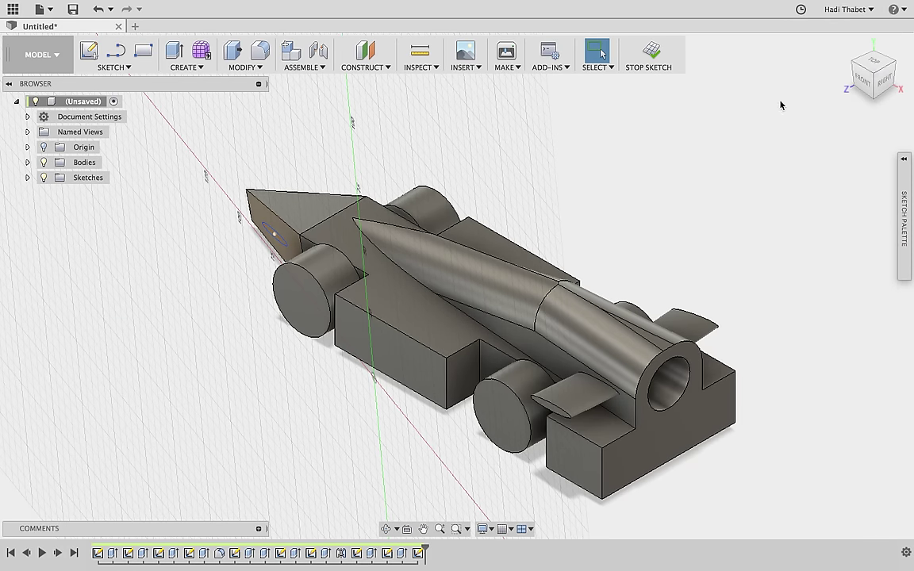
- Try an ellipse sketch on the opposite nose face, then exit it empty and clear the selection
left_click(895, 64)
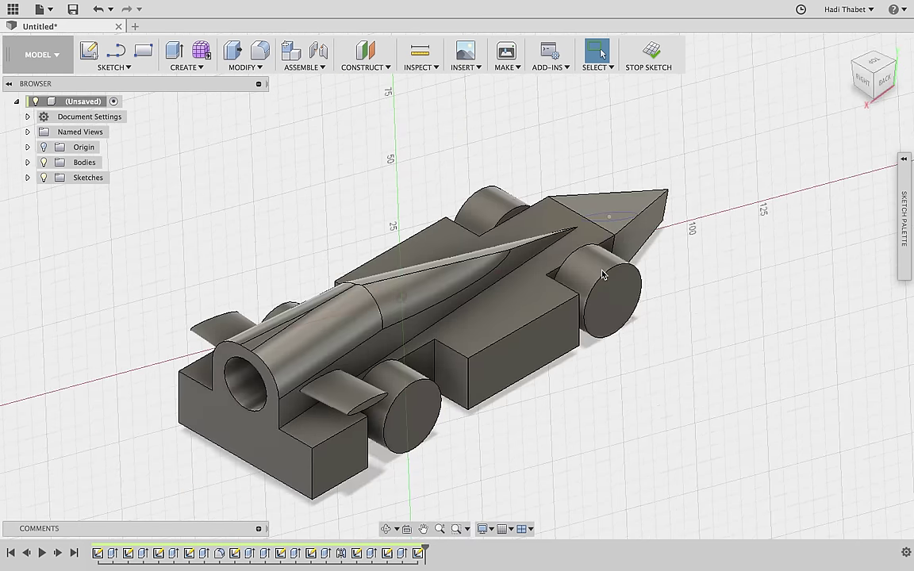
scroll(705, 278, "up", 3)
scroll(556, 284, "up", 2)
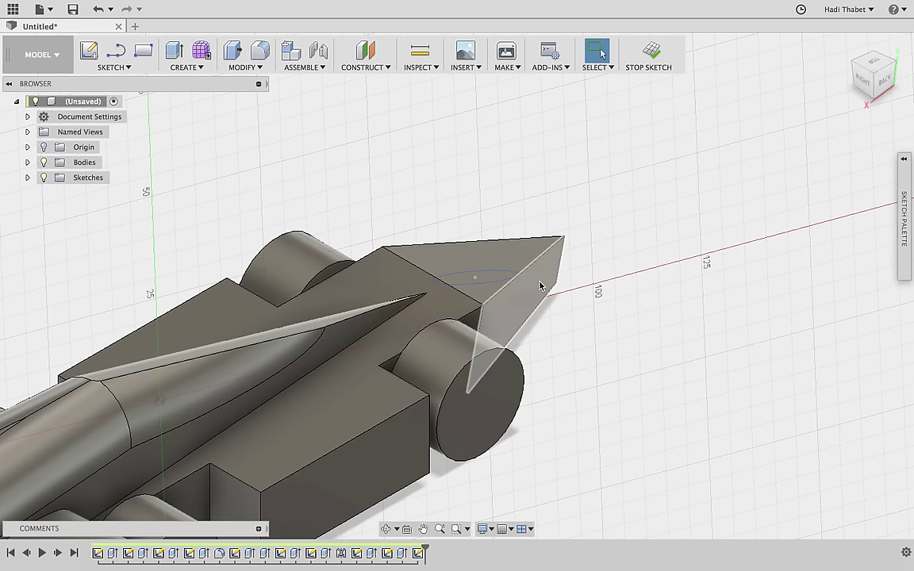
left_click(527, 286)
left_click(524, 286)
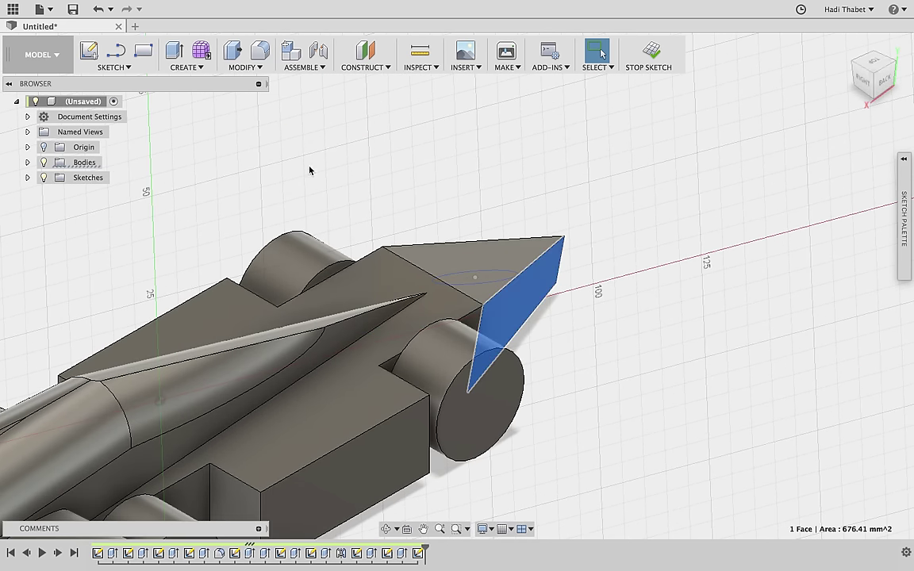
left_click(125, 66)
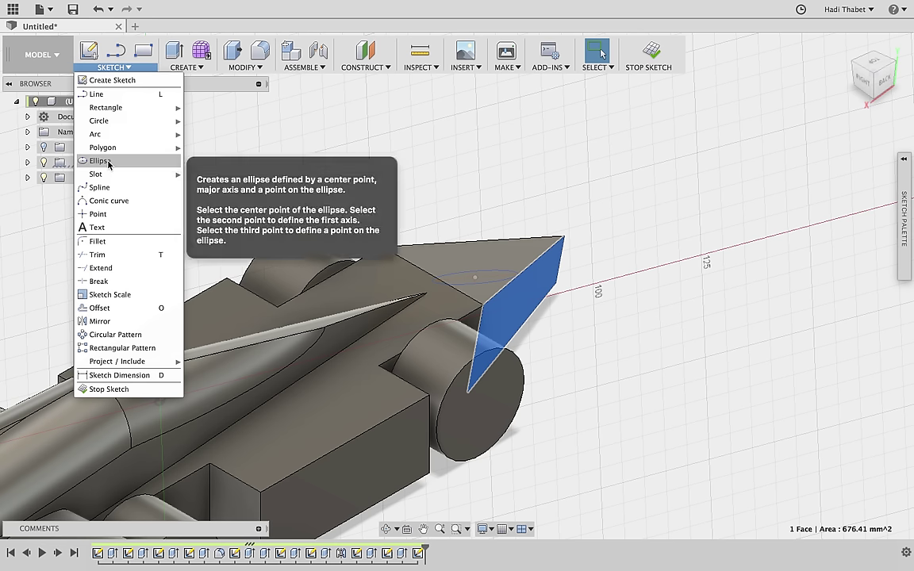
left_click(103, 161)
mouse_move(875, 76)
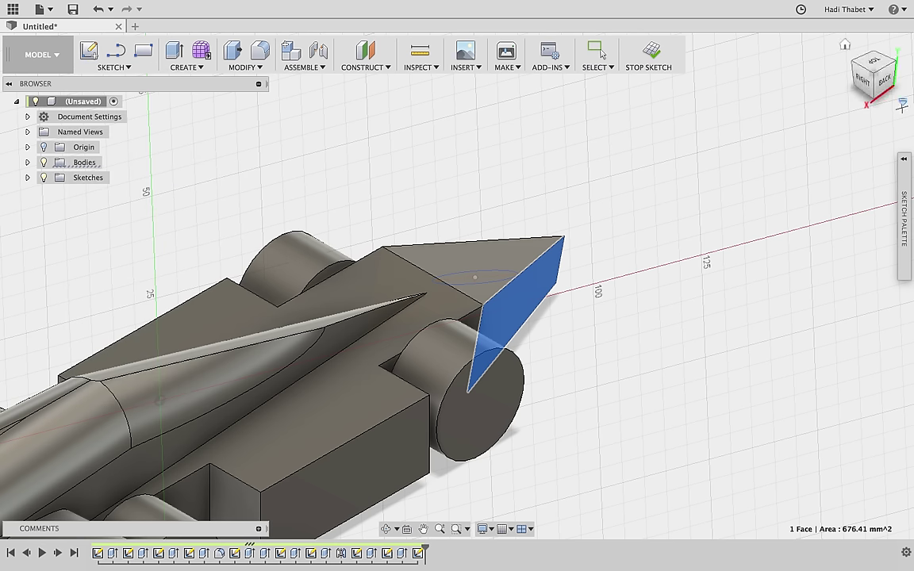
mouse_move(876, 79)
left_mouse_down()
mouse_move(892, 85)
mouse_move(531, 27)
left_mouse_up()
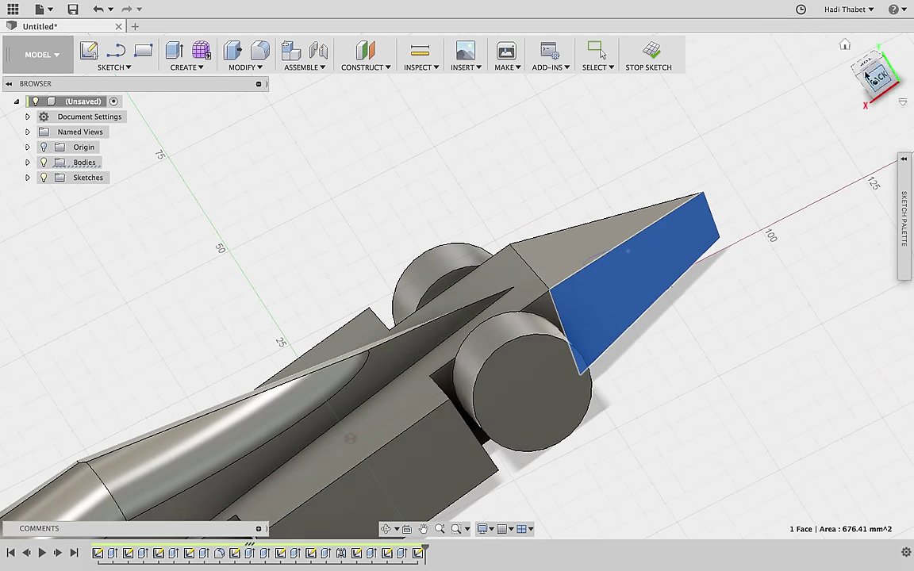
left_click(658, 51)
left_click(762, 193)
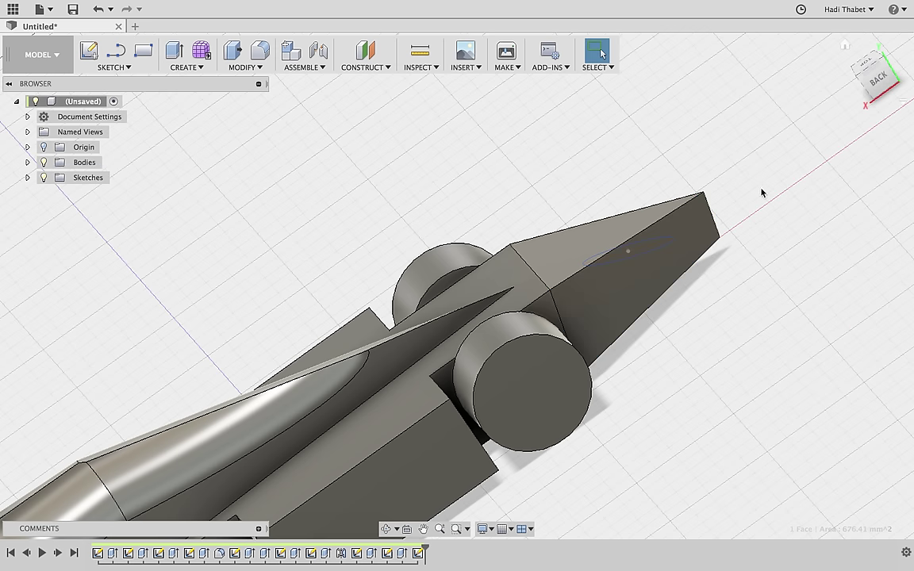
- Sketch a slim ellipse with a 3 mm minor radius on the opposite slanted nose face
left_click(557, 254)
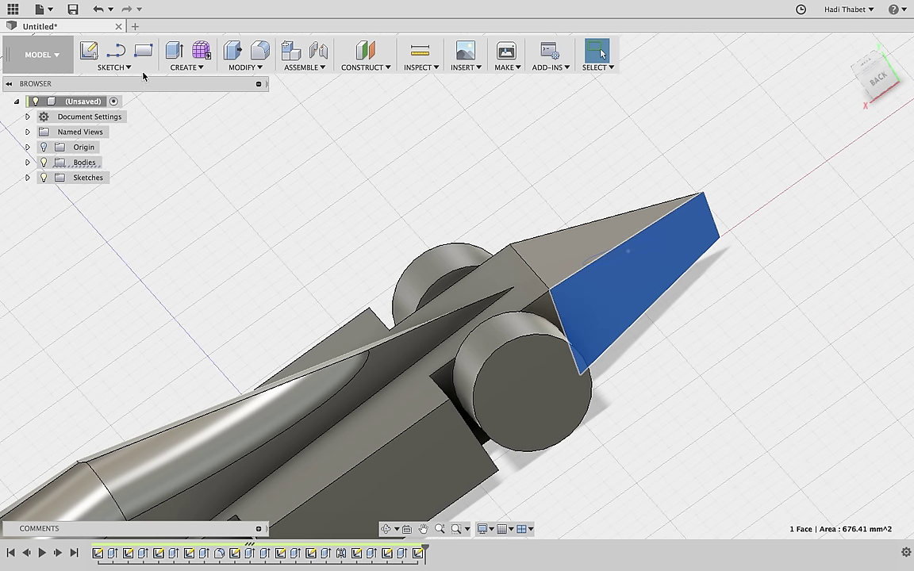
left_click(127, 68)
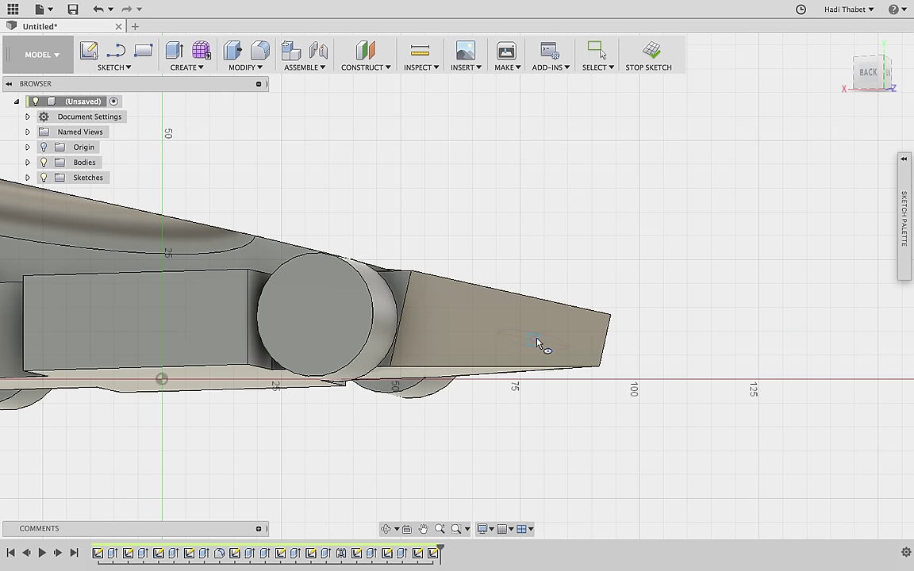
left_click(533, 340)
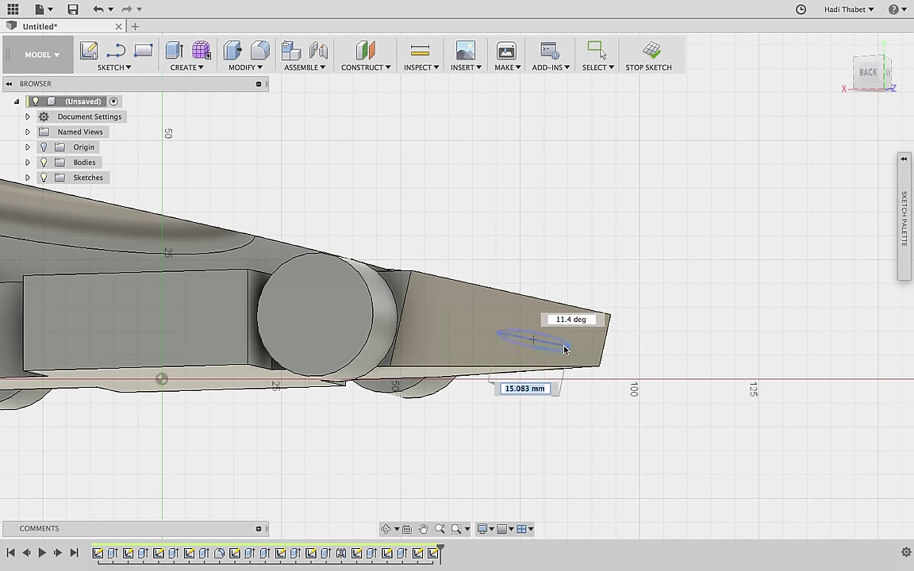
left_click(567, 347)
type("3")
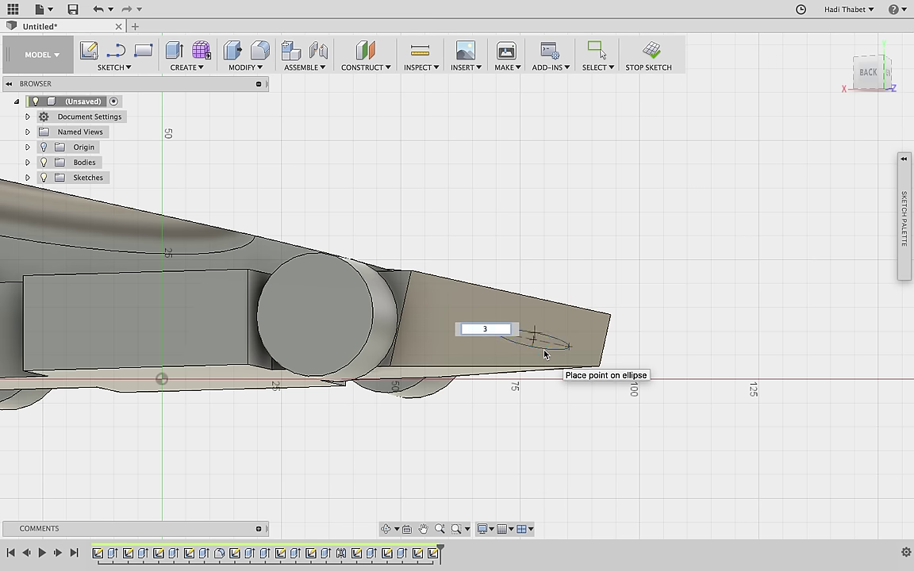
key("Return")
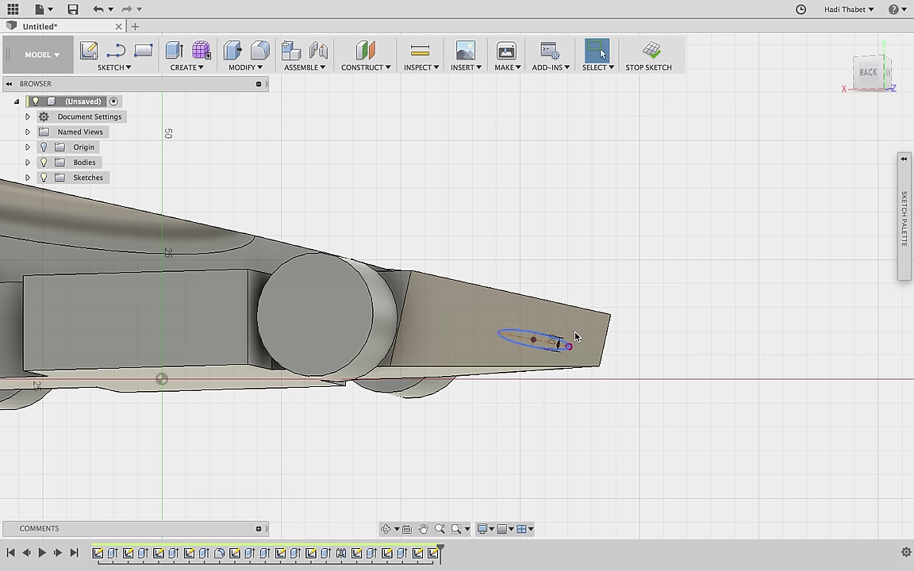
left_click(174, 51)
- Select the nose-face ellipse as the extrude profile, then cancel that extrusion
left_click(663, 263)
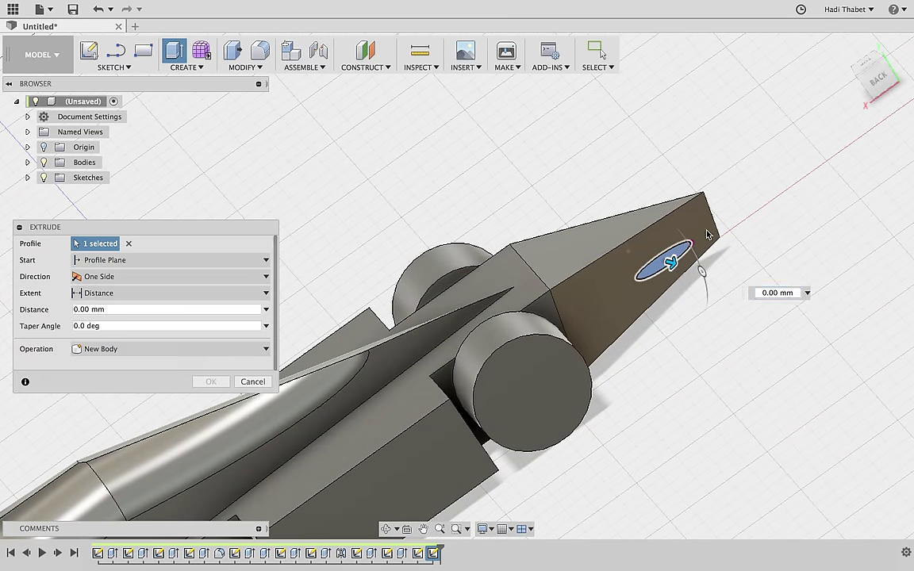
left_click(857, 76)
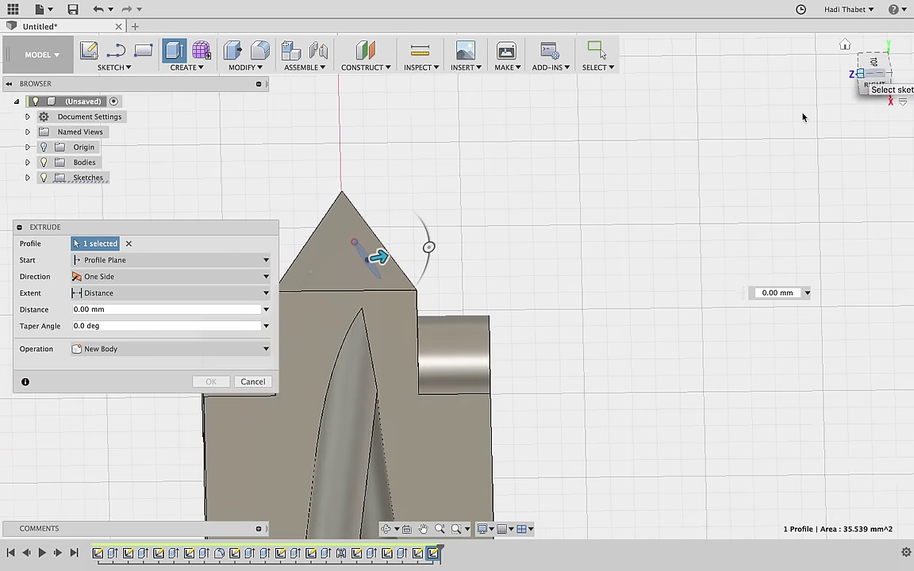
left_click(860, 74)
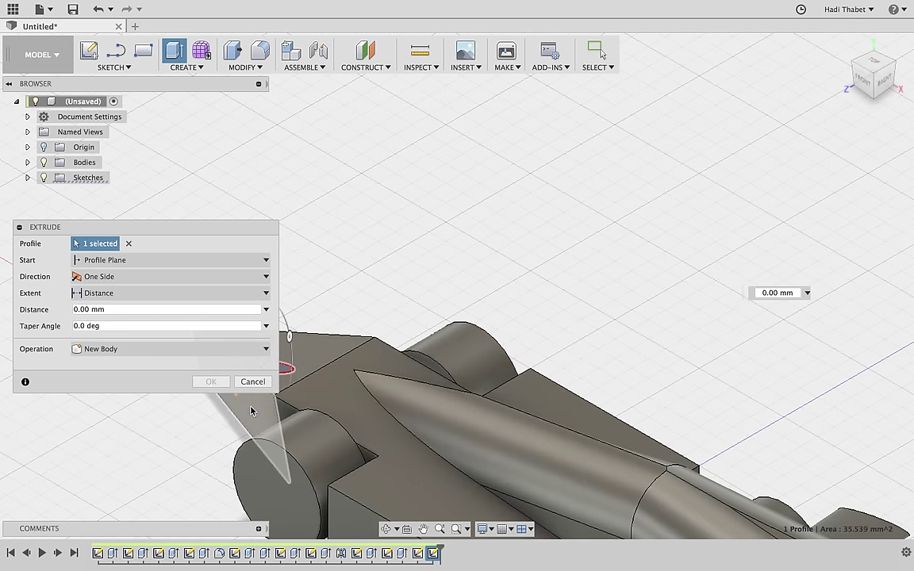
left_click_drag(190, 228, 190, 484)
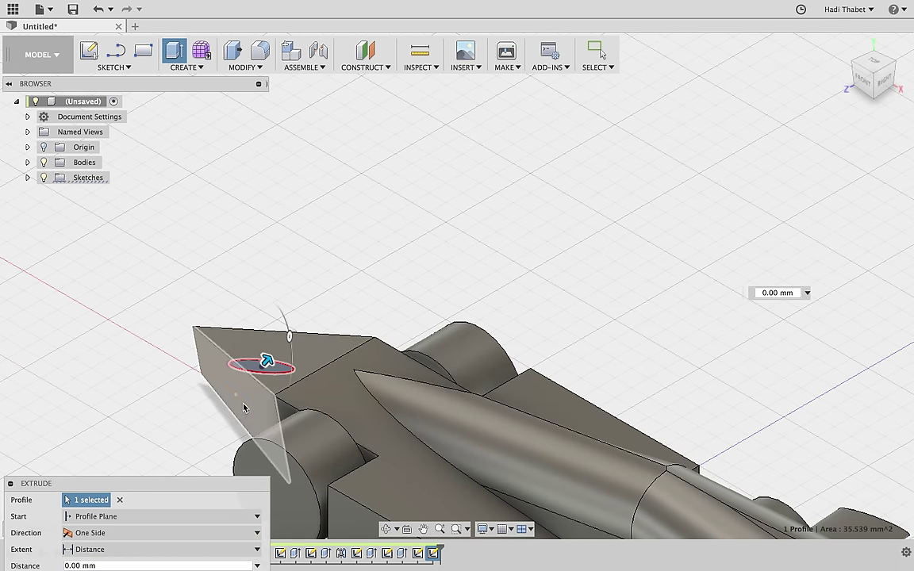
scroll(246, 395, "up", 3)
scroll(268, 392, "up", 3)
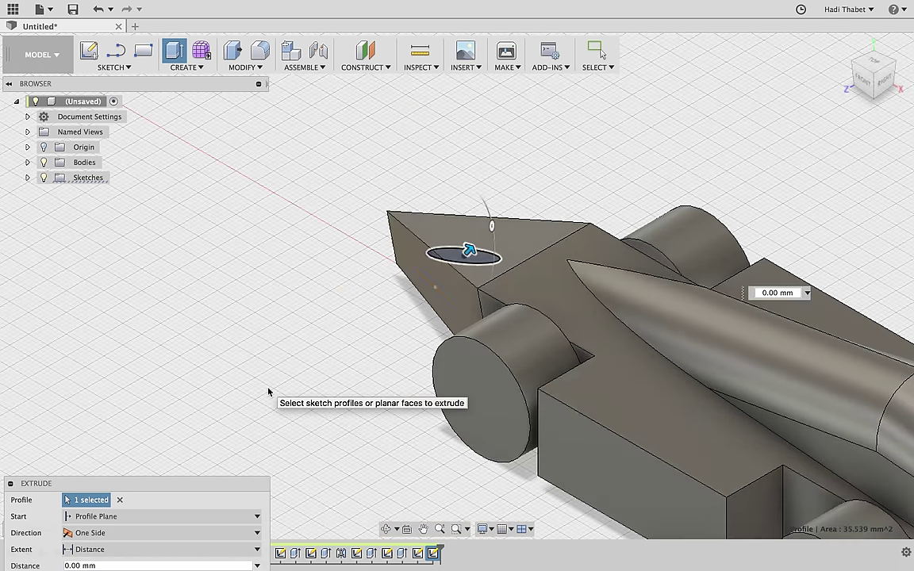
scroll(269, 392, "up", 3)
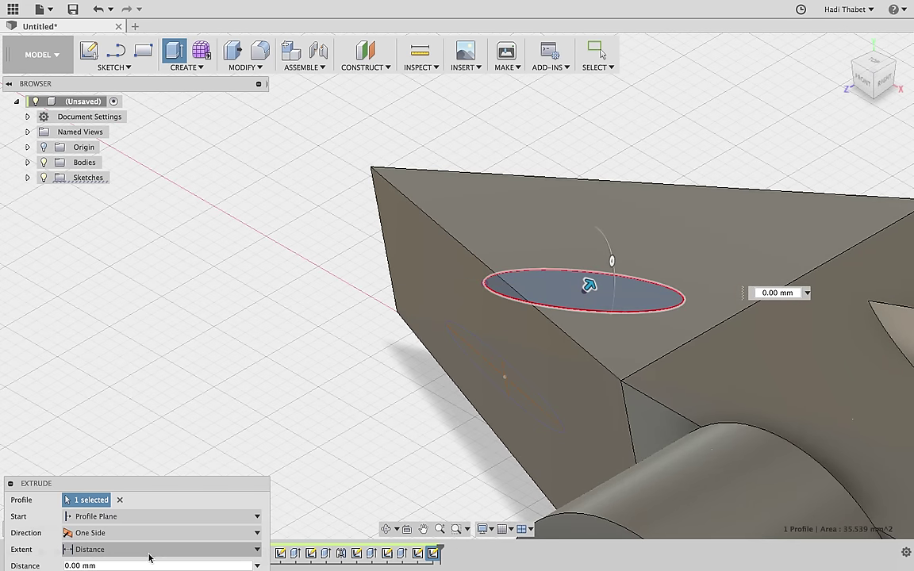
left_click_drag(193, 483, 265, 158)
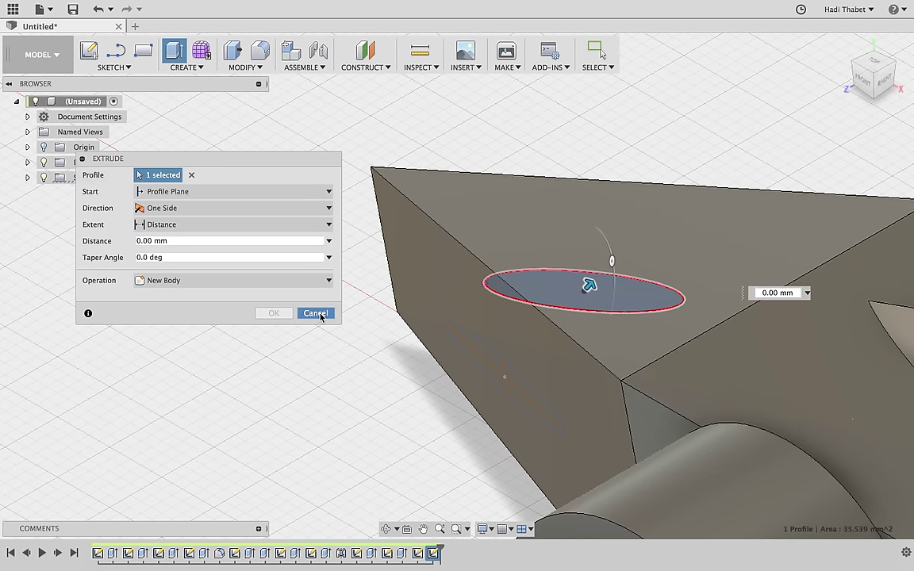
left_click(315, 313)
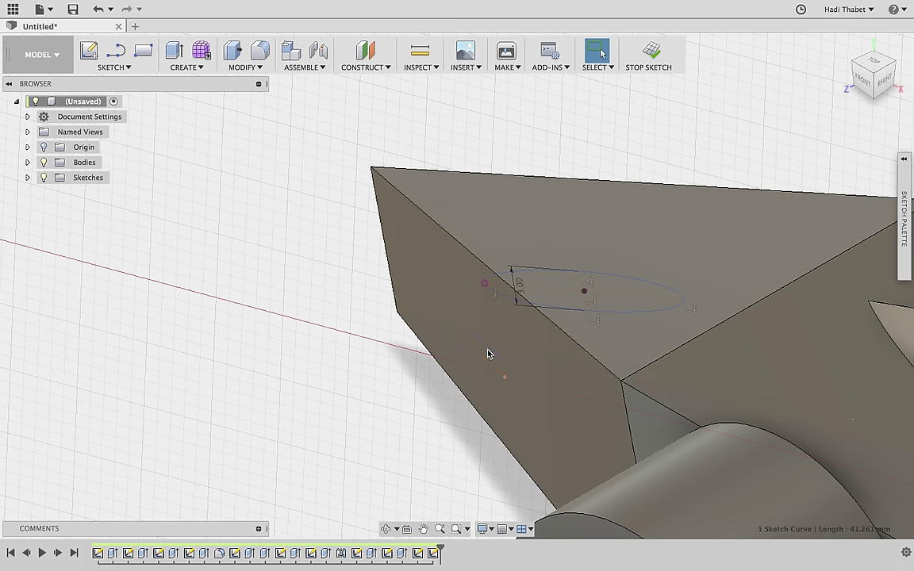
- Finish the ellipse on one nose side face and extrude it 15 mm as a joined fin
left_click(489, 377)
left_click(490, 371)
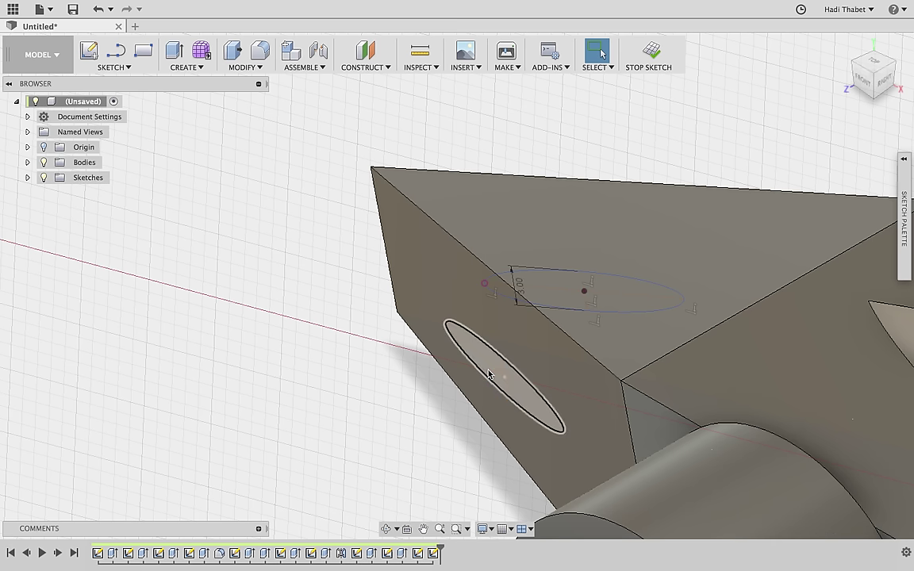
left_click(500, 374)
left_click(174, 51)
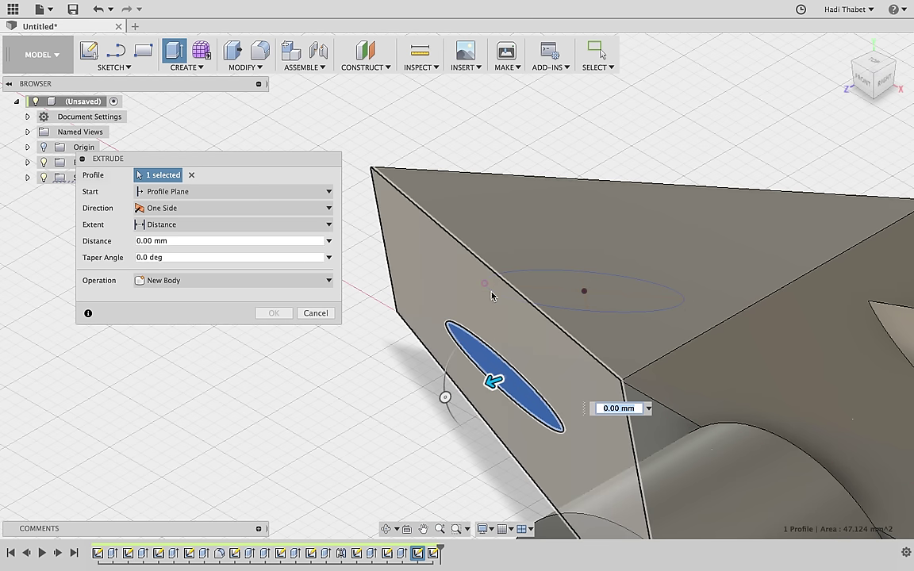
mouse_move(493, 382)
left_mouse_down()
mouse_move(441, 419)
mouse_move(421, 404)
mouse_move(363, 453)
mouse_move(294, 450)
left_mouse_up()
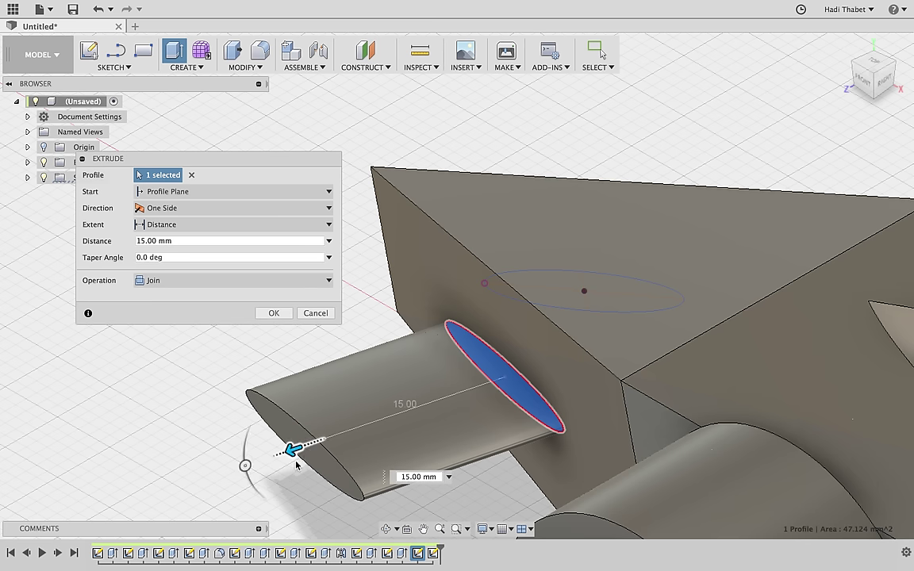
left_click(892, 70)
left_click_drag(888, 75, 751, 332)
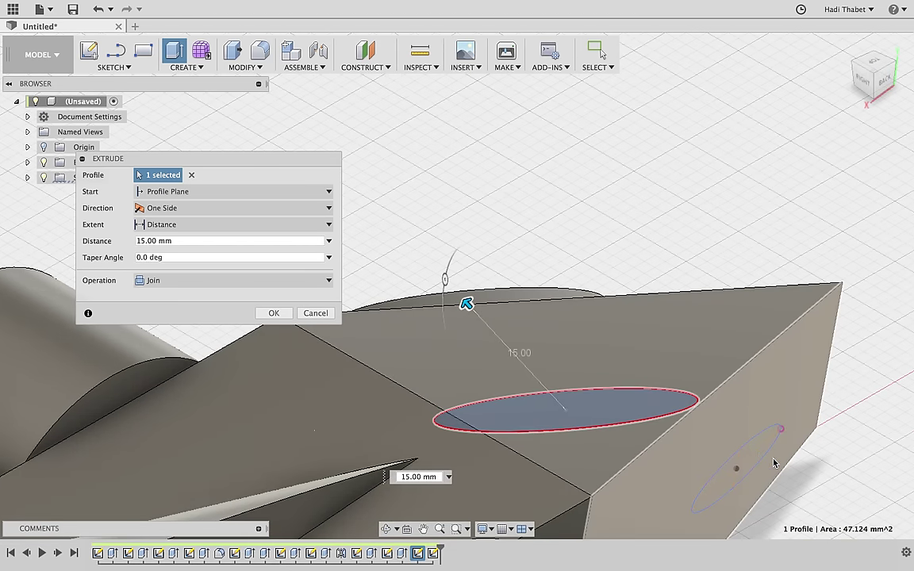
left_click(286, 315)
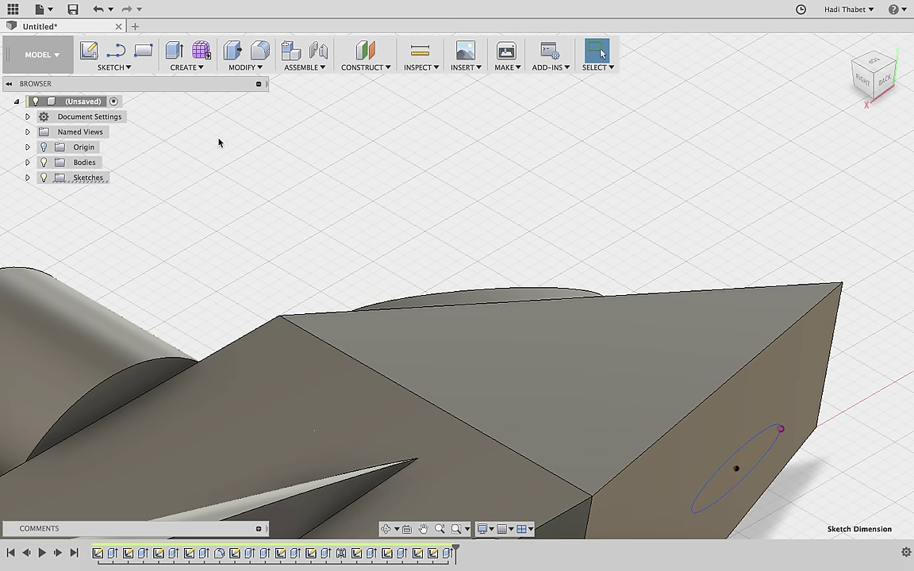
- Extrude the ellipse on the opposite nose face 15 mm as the second fin
left_click(178, 51)
left_click(744, 469)
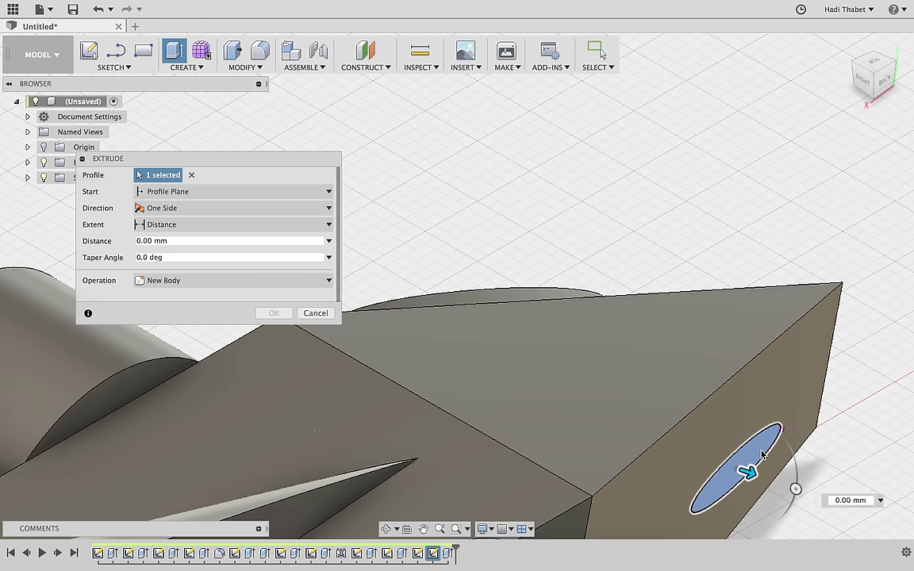
left_click_drag(751, 469, 908, 534)
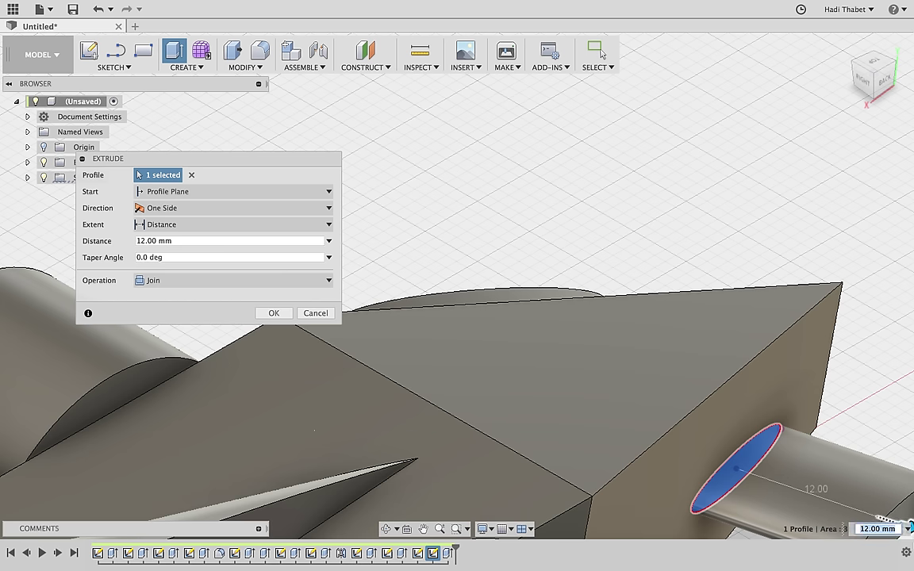
type("15")
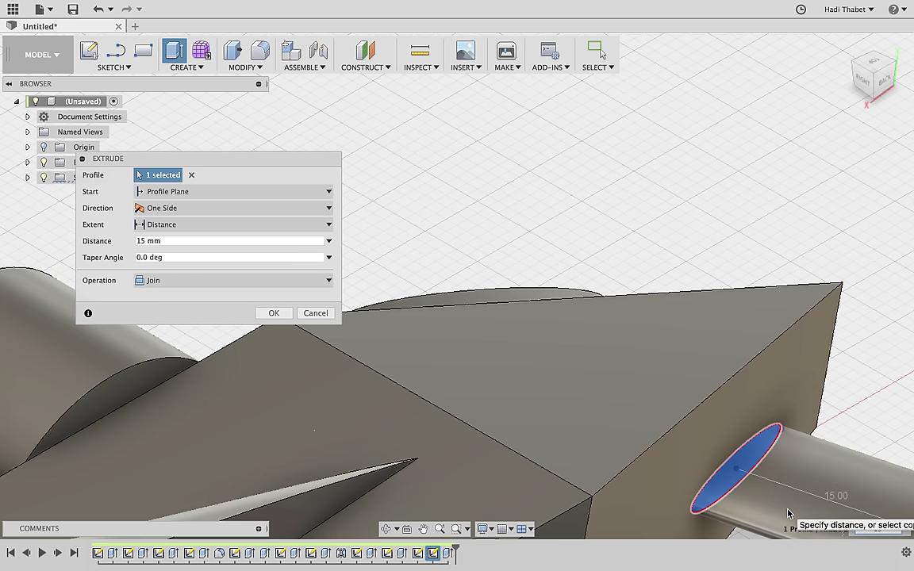
key("Return")
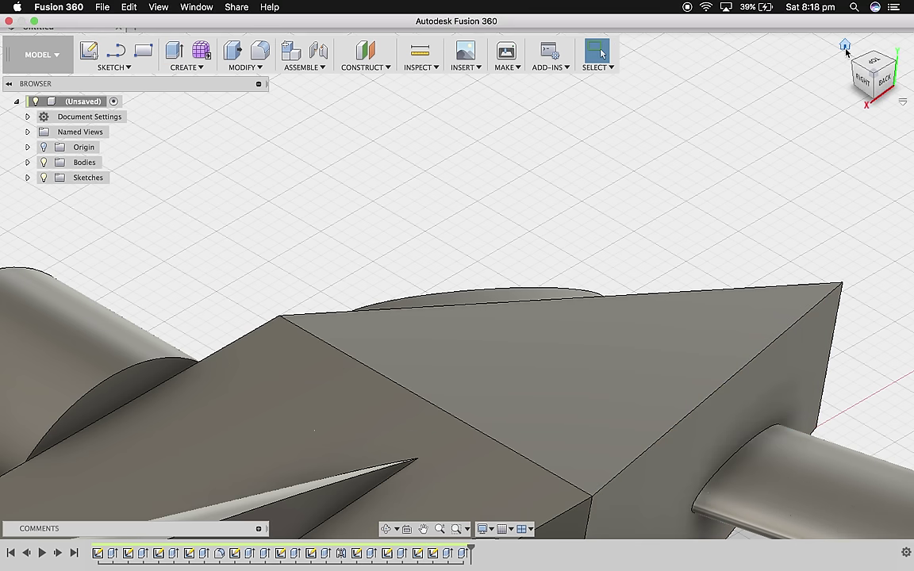
left_click(846, 48)
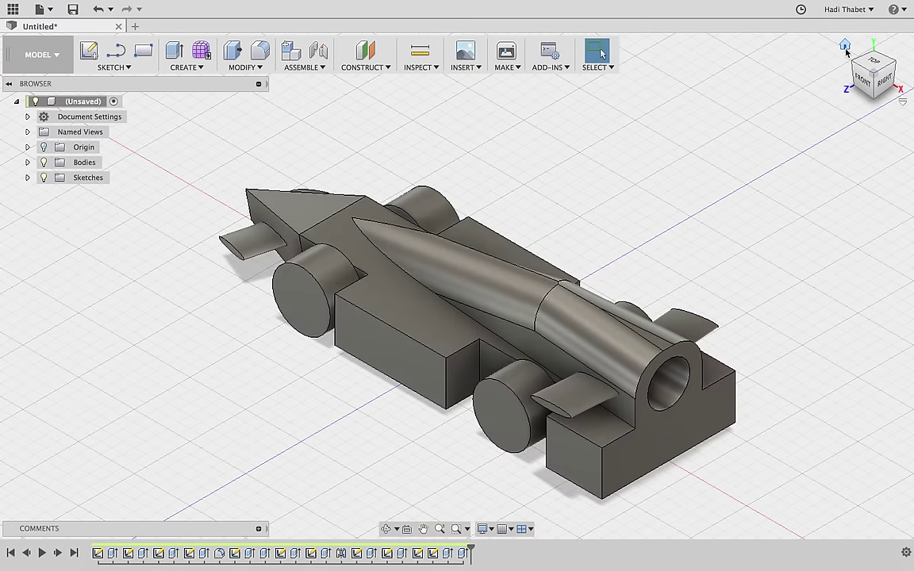
- On the small block's front face, sketch a conic curve from its top corner to its bottom corner
left_click(578, 470)
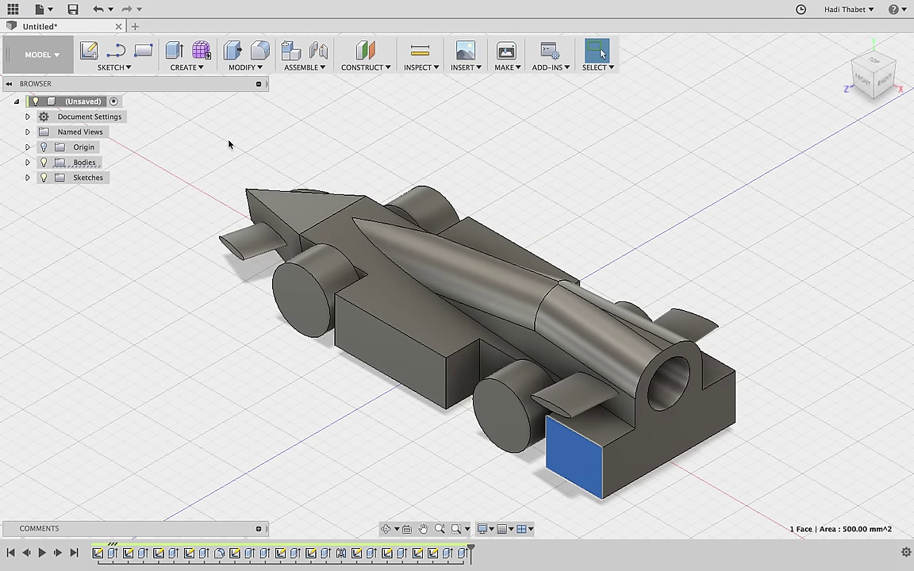
left_click(127, 68)
left_click(120, 200)
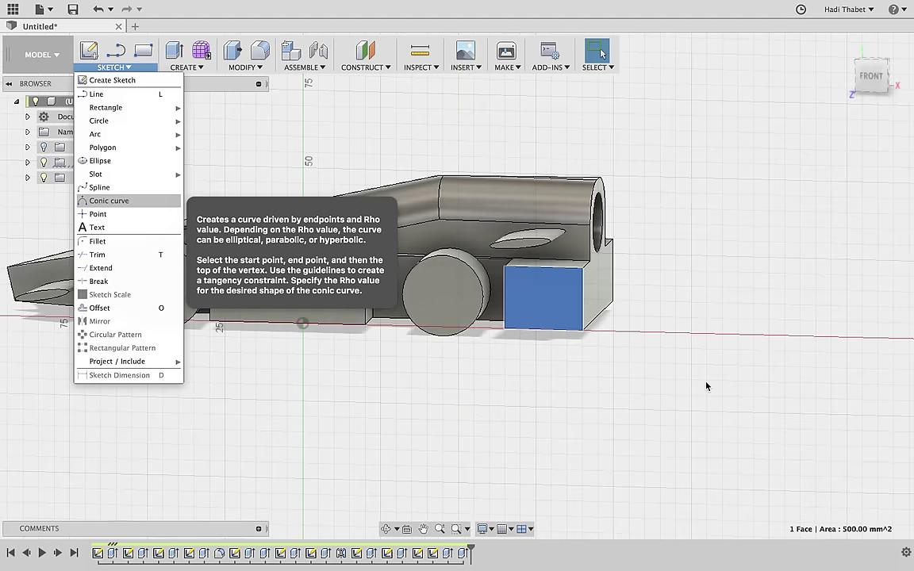
left_click(452, 253)
left_click(453, 315)
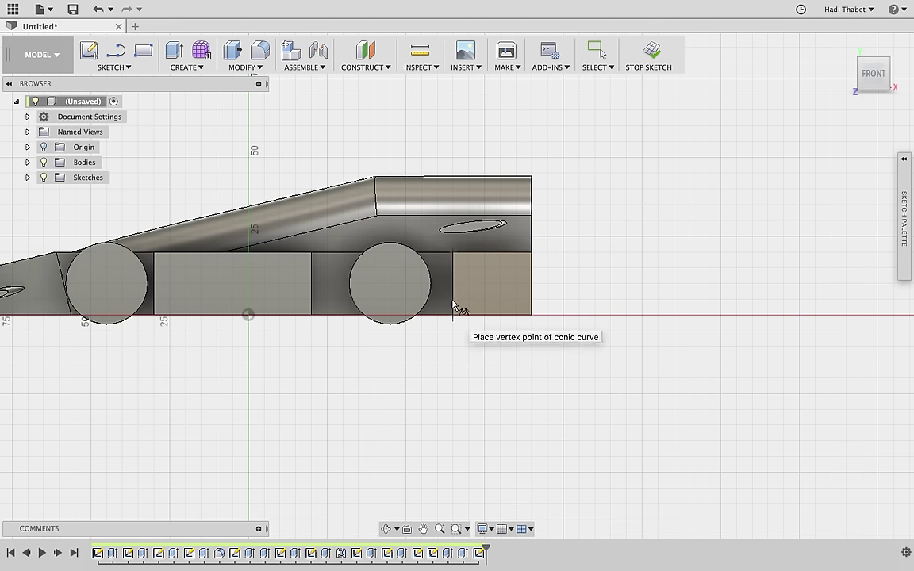
left_click(557, 284)
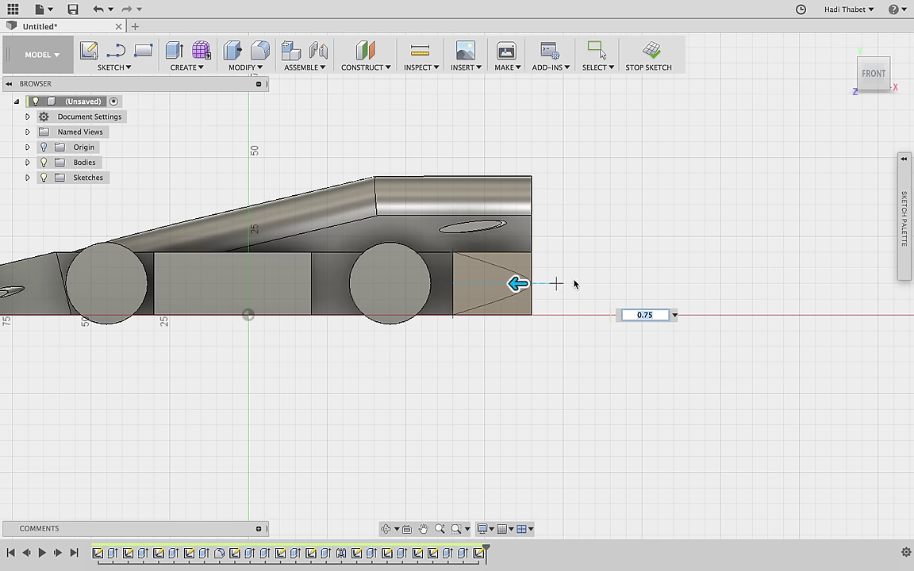
left_click(575, 284)
- Extrude the profile beside the curve as a 15 mm cut, tapering the block's corner to a point
left_click(176, 52)
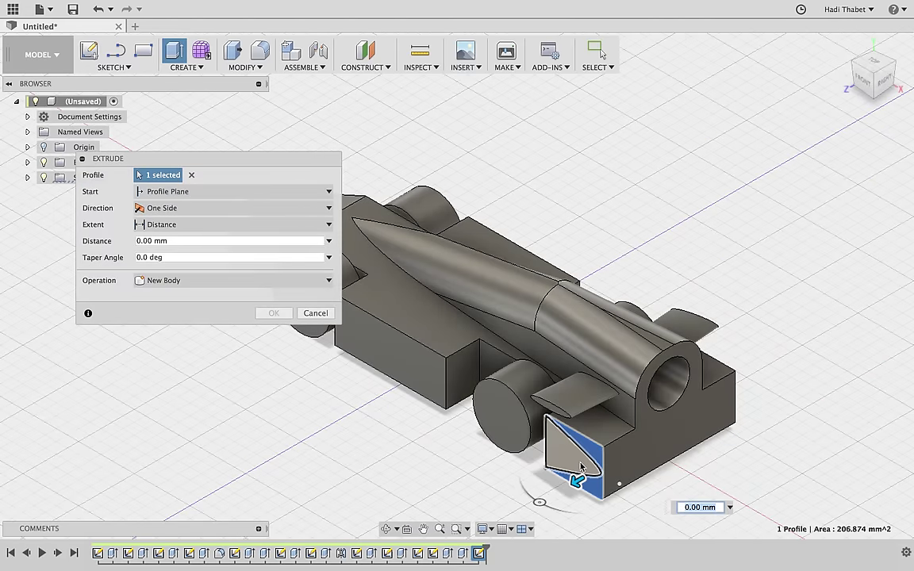
left_click_drag(578, 479, 628, 451)
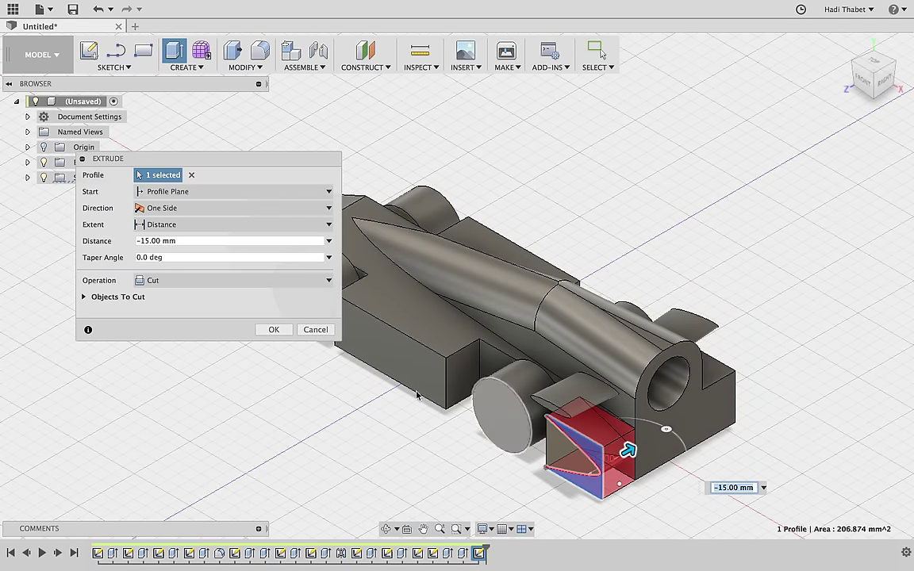
left_click(273, 329)
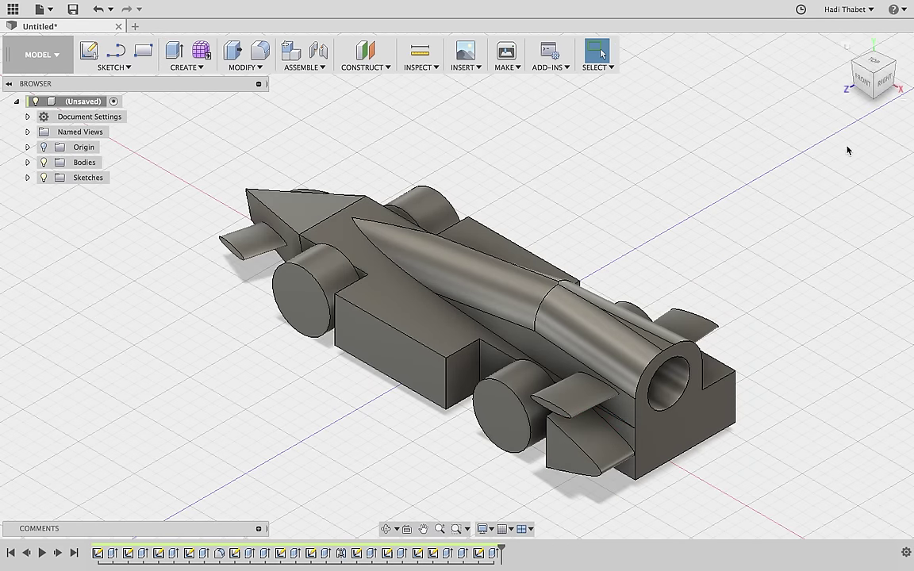
left_click(895, 66)
left_click(340, 465)
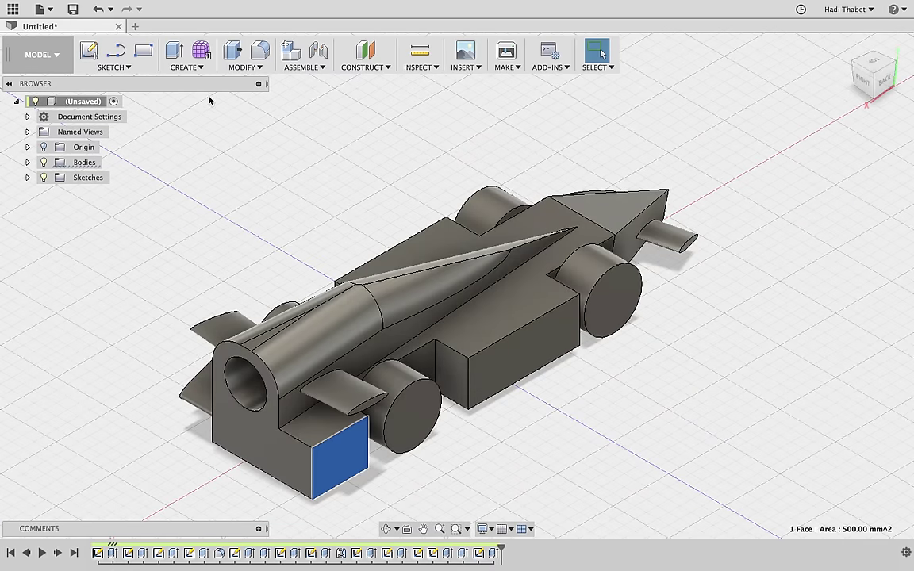
- Sketch a matching conic curve on the other small block's front face
left_click(129, 67)
left_click(126, 200)
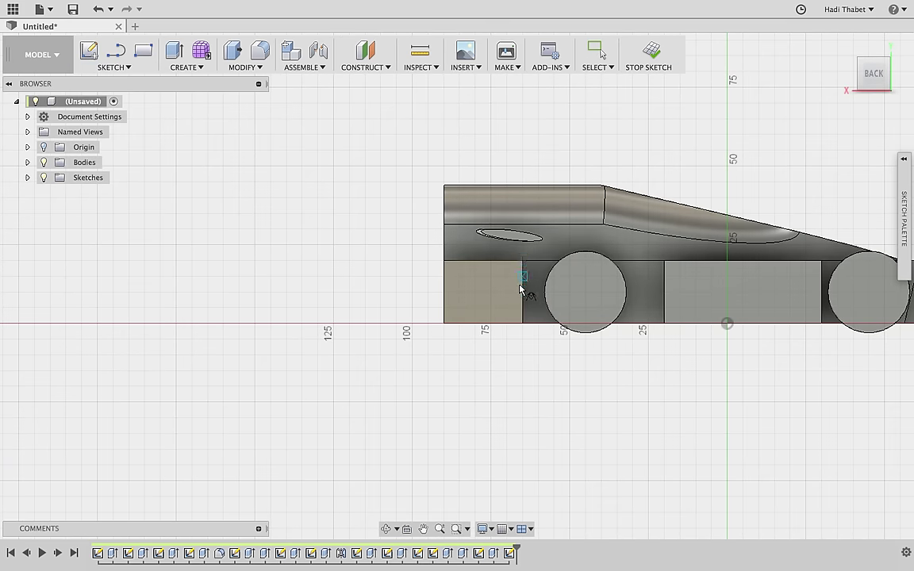
left_click(419, 292)
key("Return")
- Cut the region bounded by the conic 15 mm into the second block
left_click(448, 278)
key("e")
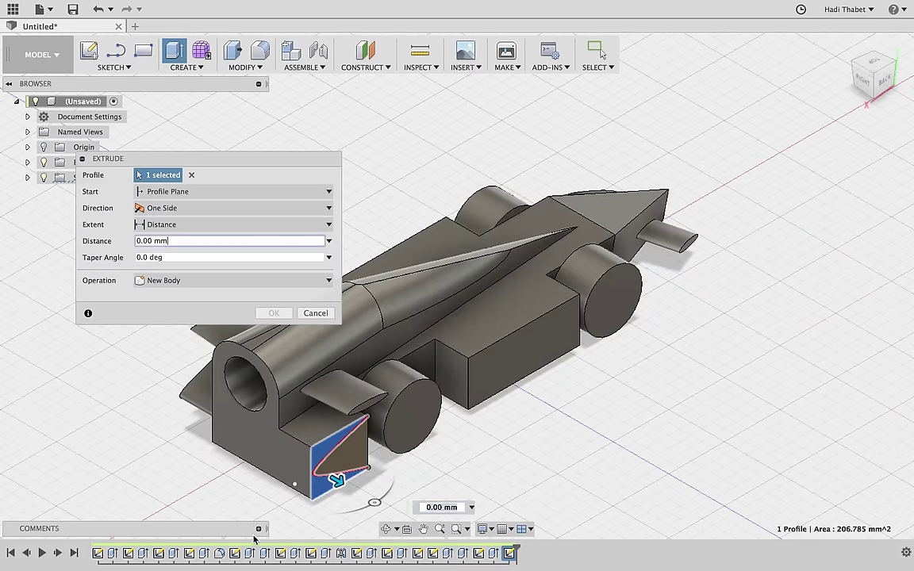
left_click_drag(338, 481, 300, 461)
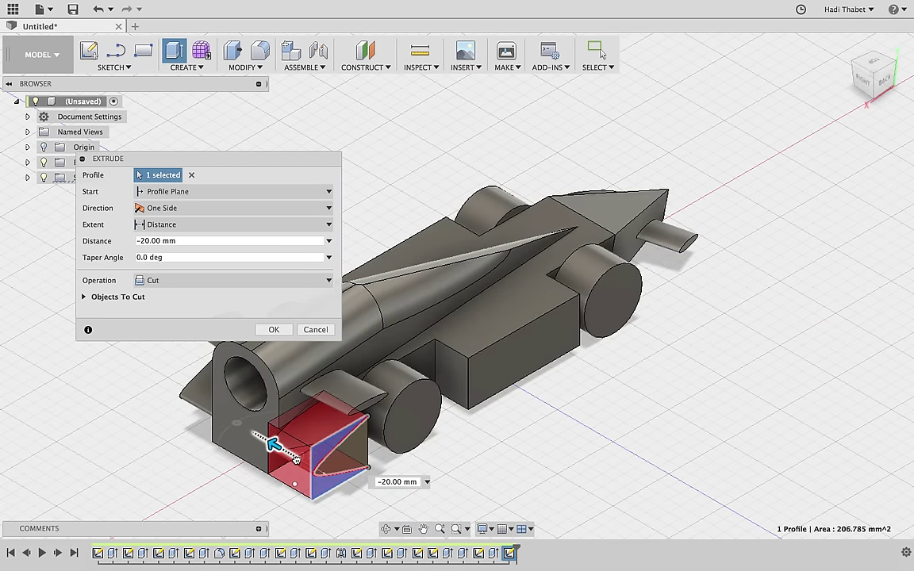
left_click(267, 328)
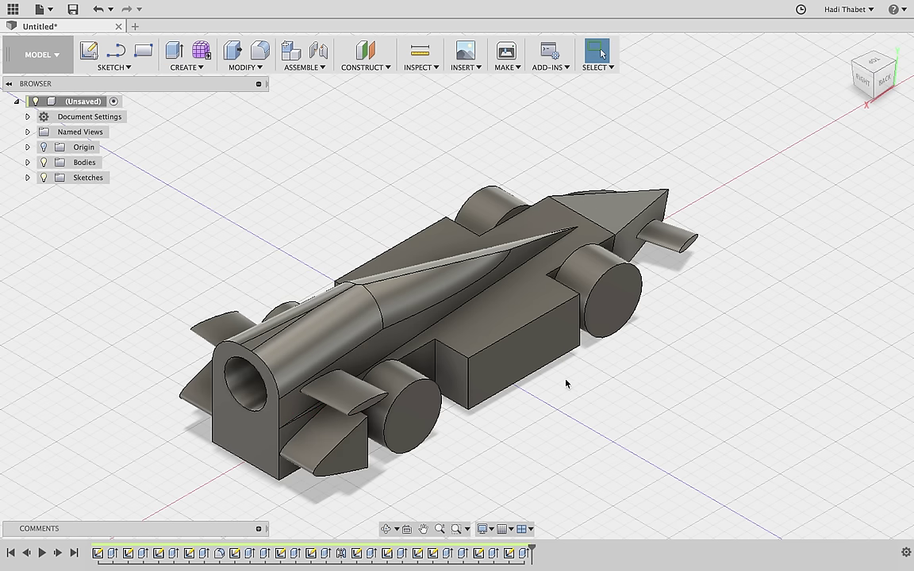
left_click(560, 325)
- Sketch a slanted line across the long side box's face and finish the sketch
left_click(123, 52)
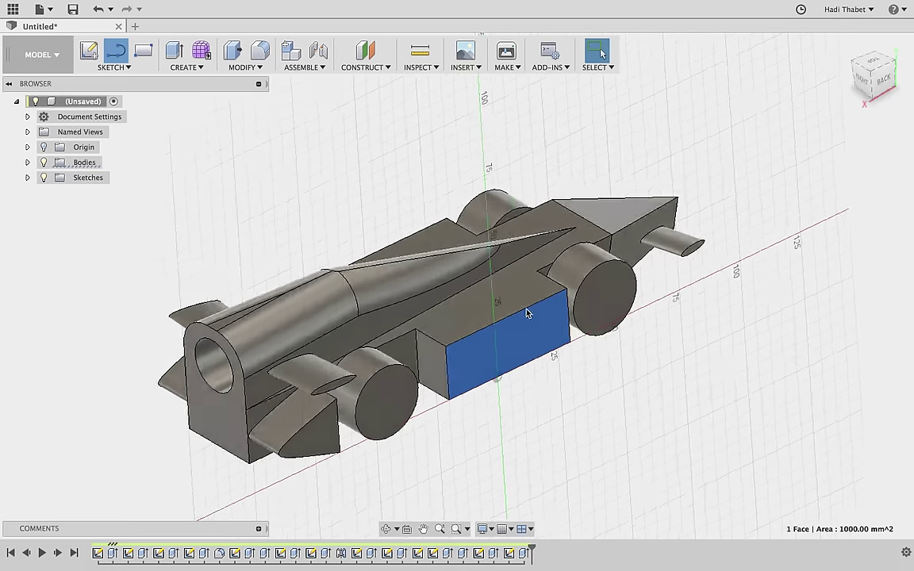
left_click(359, 278)
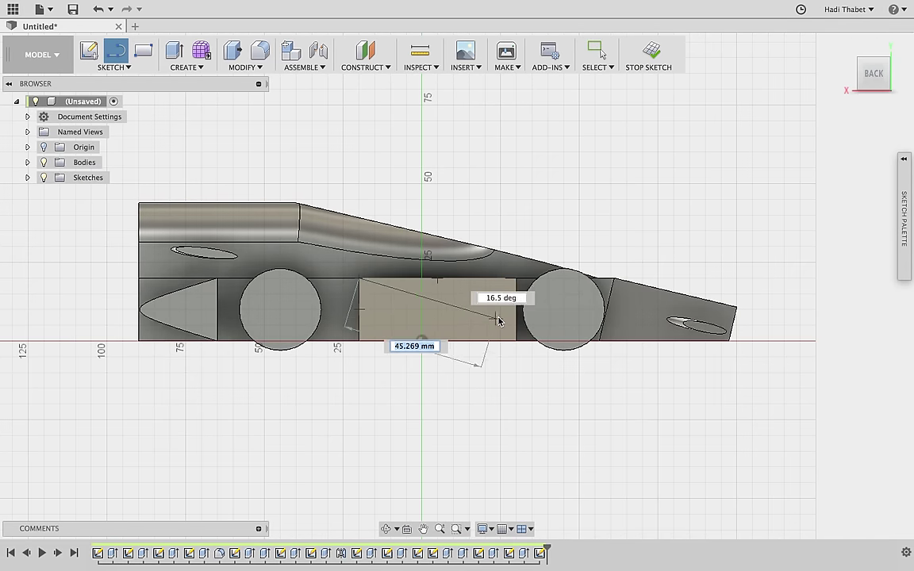
left_click(514, 302)
left_click(847, 41)
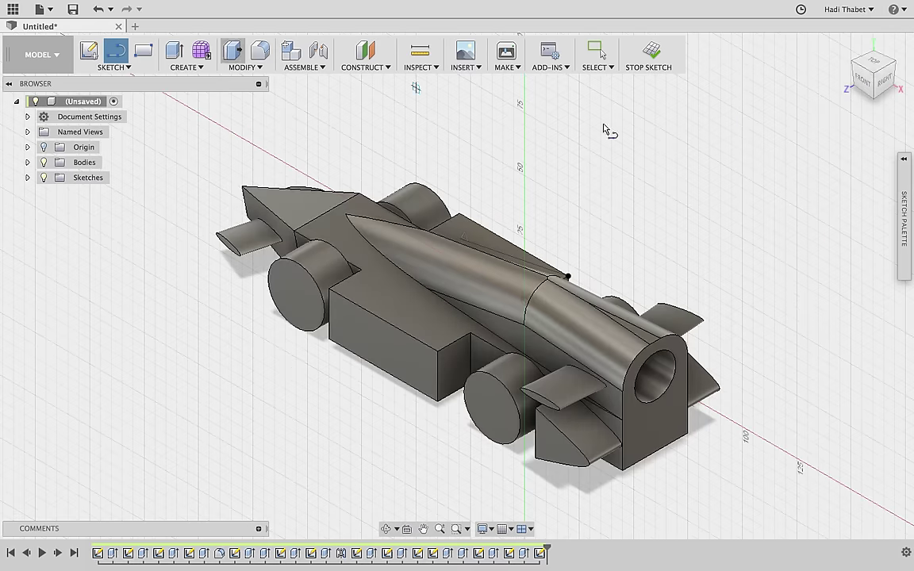
left_click(663, 59)
- On the car's side face, draw a diagonal line to the side box's top-right corner, forming a triangle
left_click(127, 51)
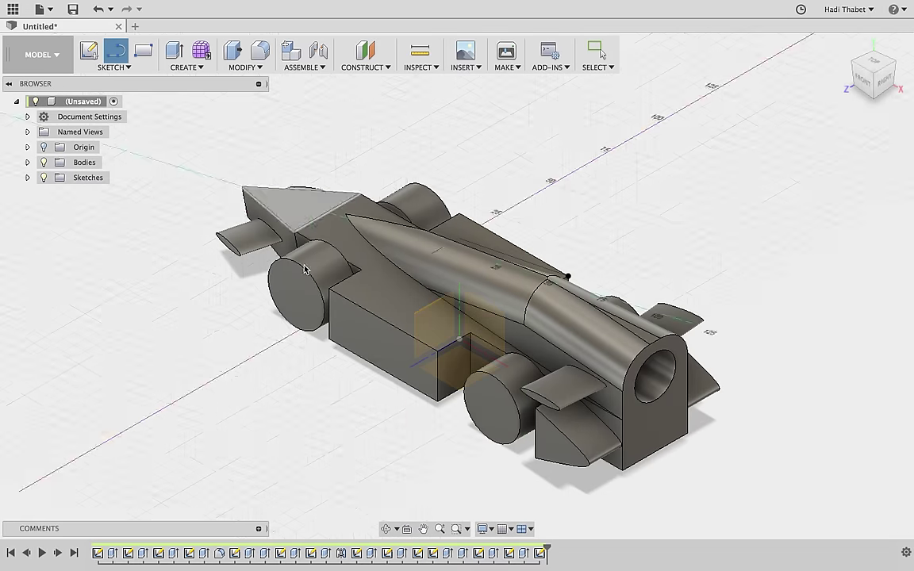
left_click(381, 342)
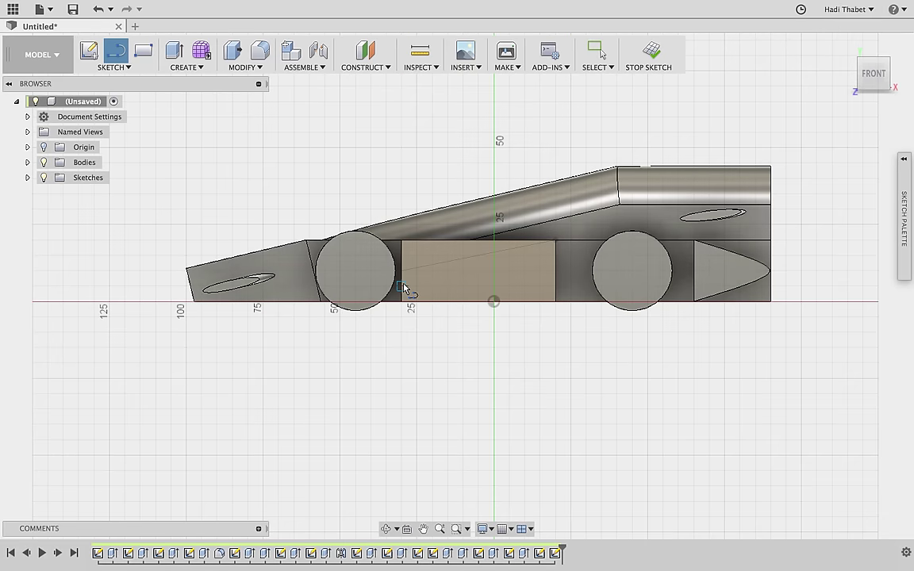
left_click(404, 272)
double_click(554, 239)
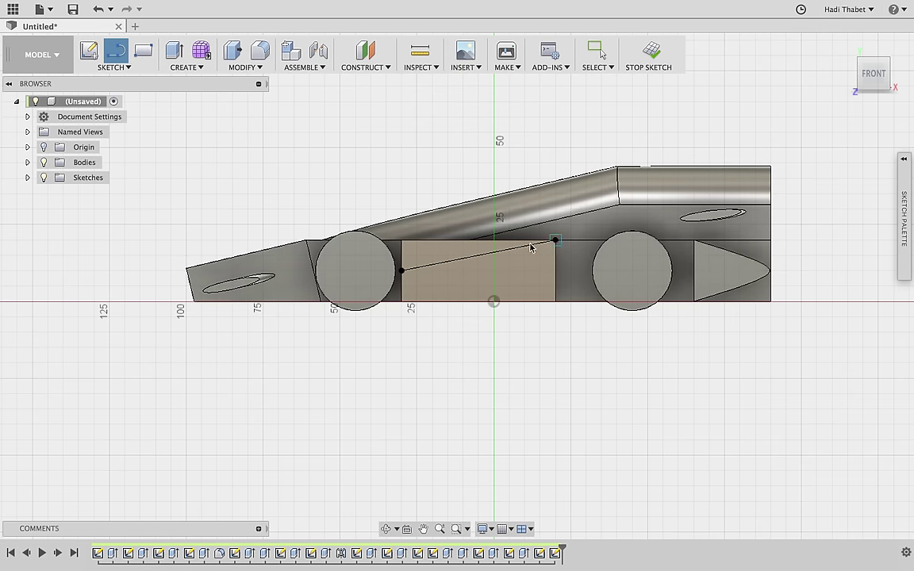
key("Escape")
left_click(429, 252)
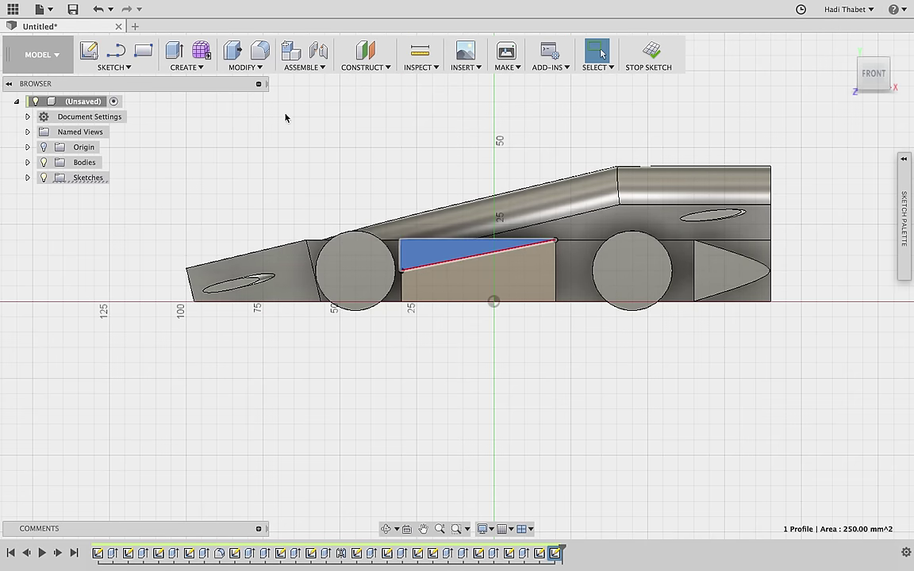
- Cut both triangular profiles into the side pods: 15 mm on the long box, 10 mm on the rear block
left_click(187, 55)
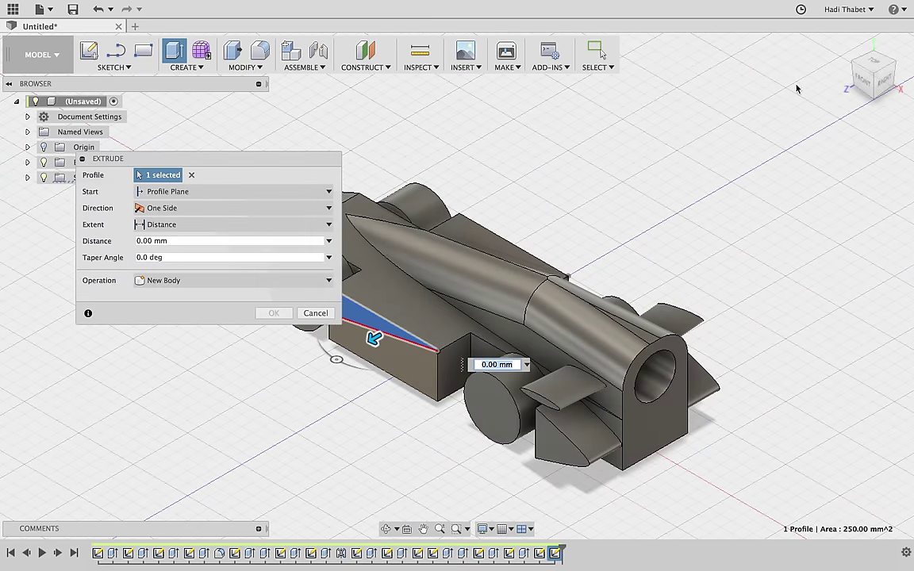
left_click(897, 67)
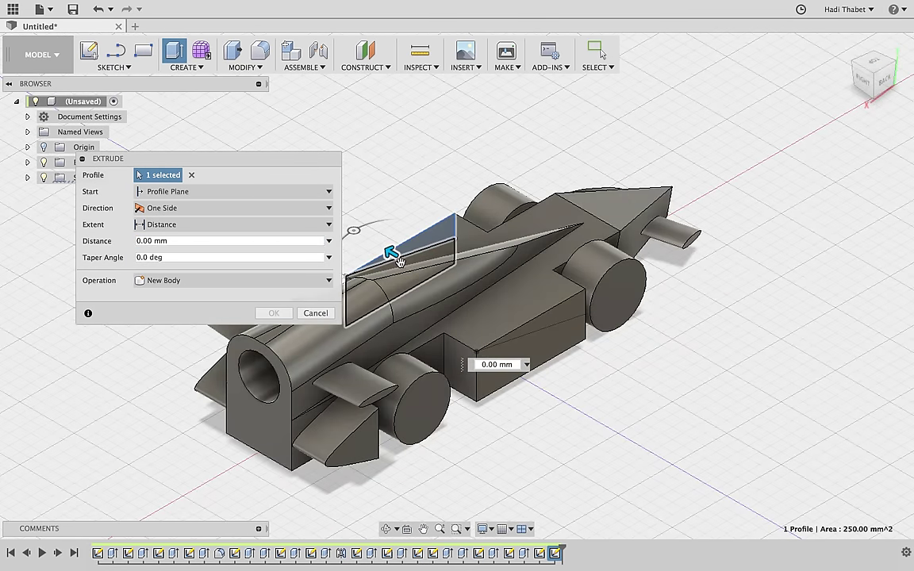
left_click_drag(390, 253, 434, 264)
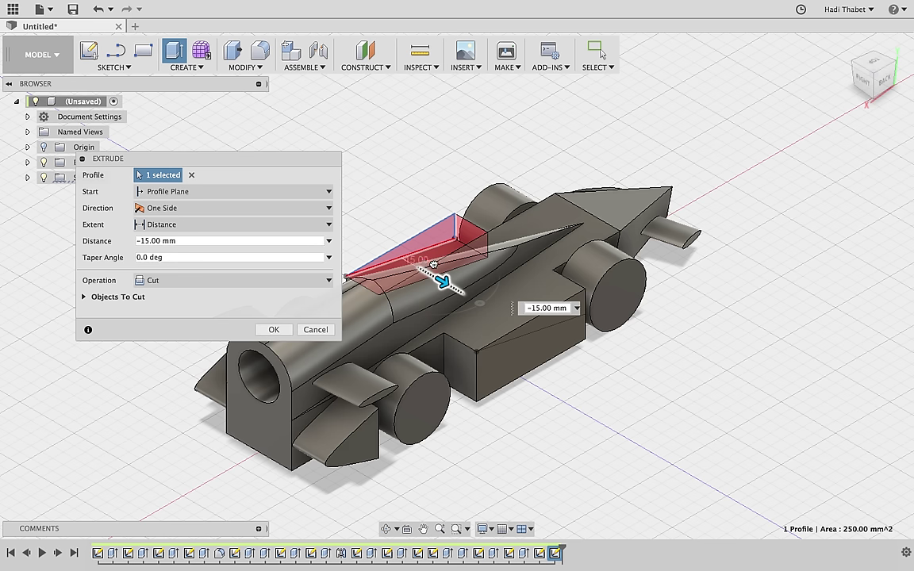
left_click(274, 329)
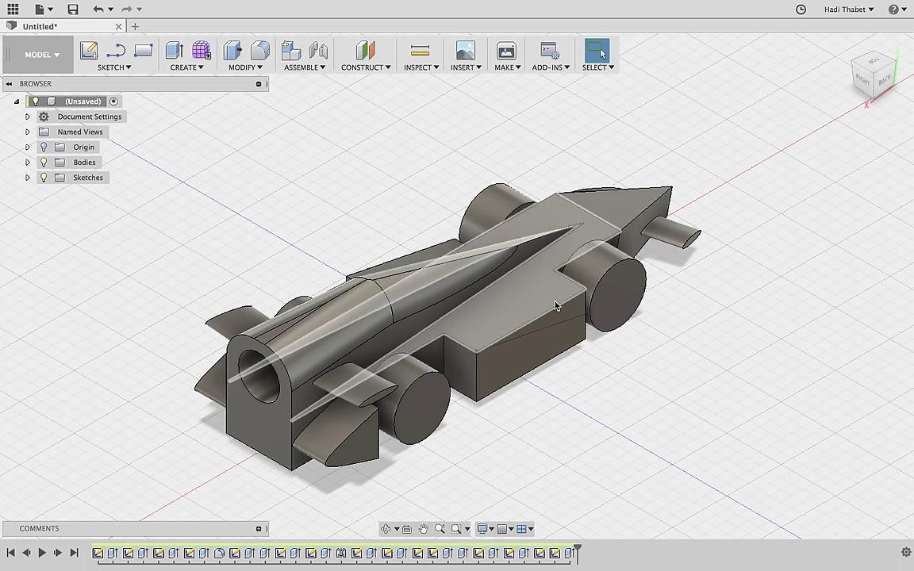
left_click(173, 51)
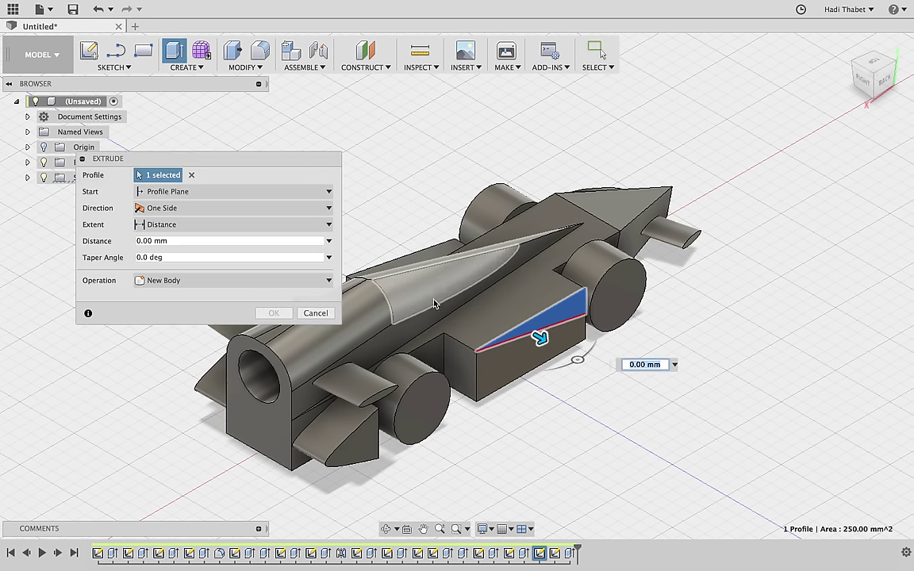
left_click_drag(540, 339, 489, 311)
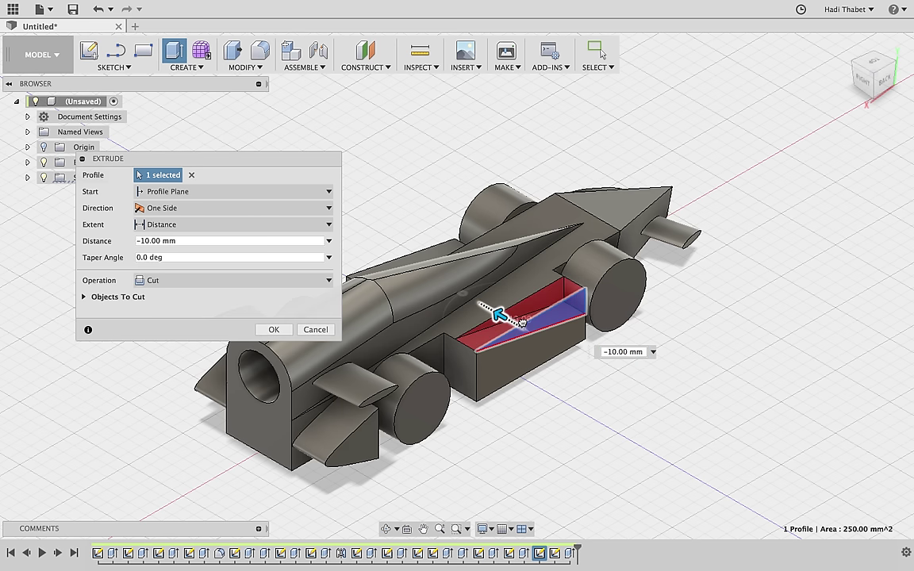
left_click(274, 331)
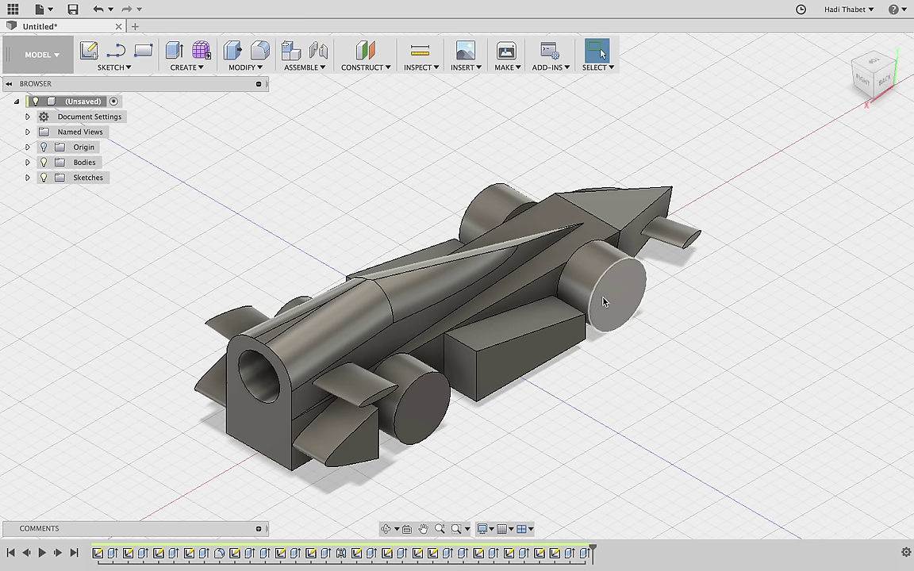
- Round the two sloped side-pod top edges with a 10 mm fillet
key("f")
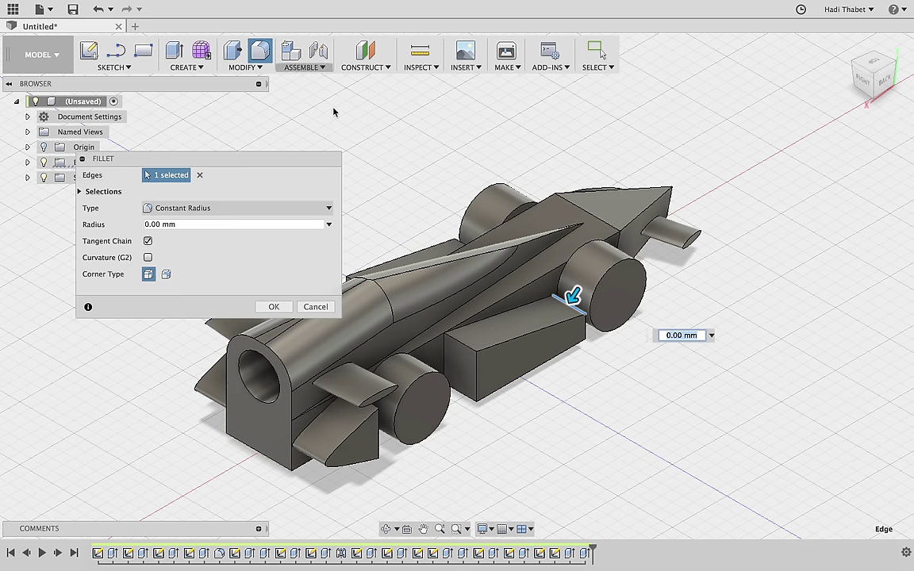
left_click(460, 248)
mouse_move(468, 241)
left_mouse_down()
mouse_move(393, 333)
mouse_move(410, 300)
mouse_move(480, 238)
mouse_move(475, 244)
left_mouse_up()
type("10")
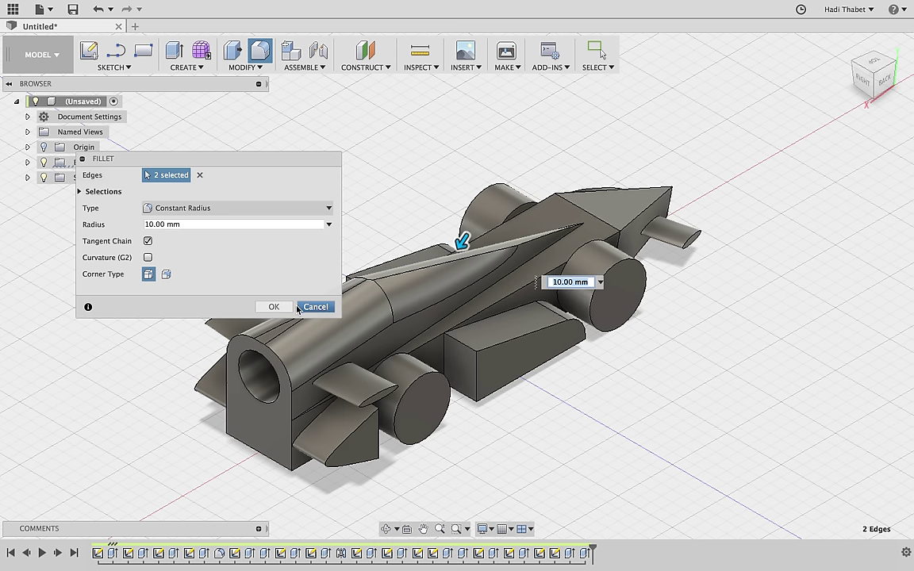
left_click(274, 307)
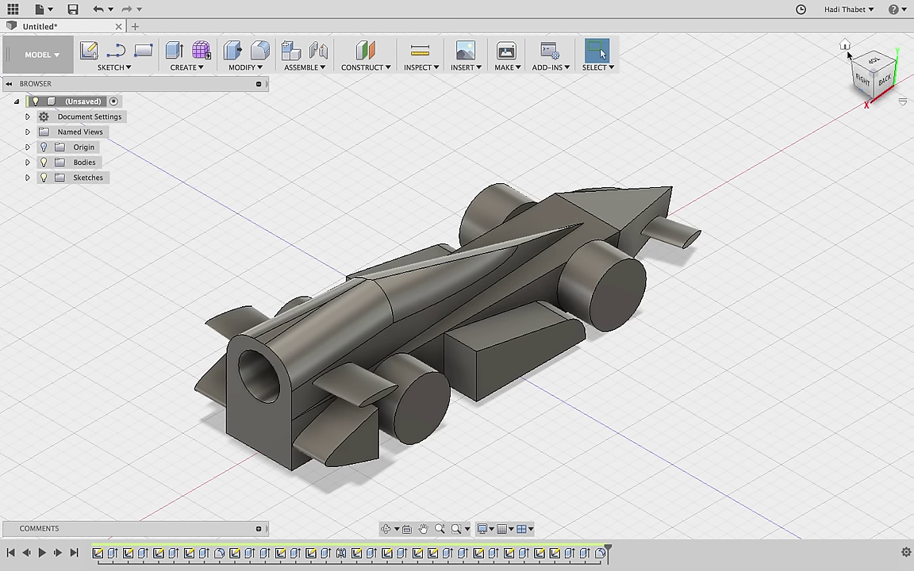
left_click(846, 49)
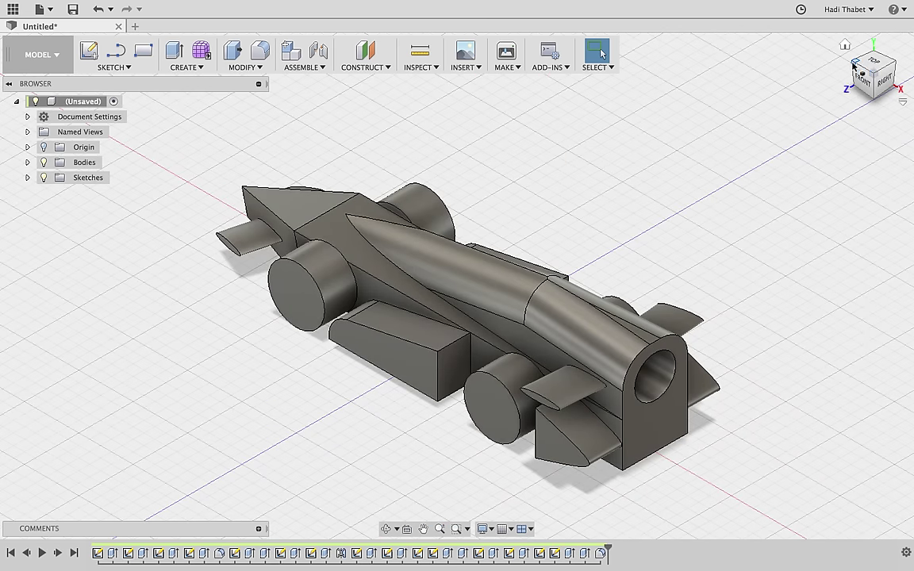
- From the top view, select the left elliptical fin at the nose and delete it
left_click(854, 67)
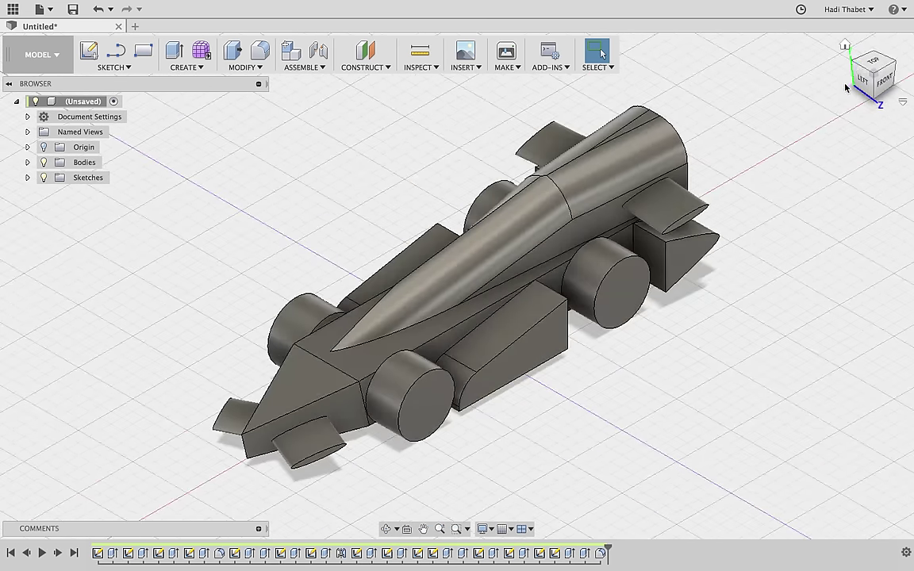
left_click(868, 72)
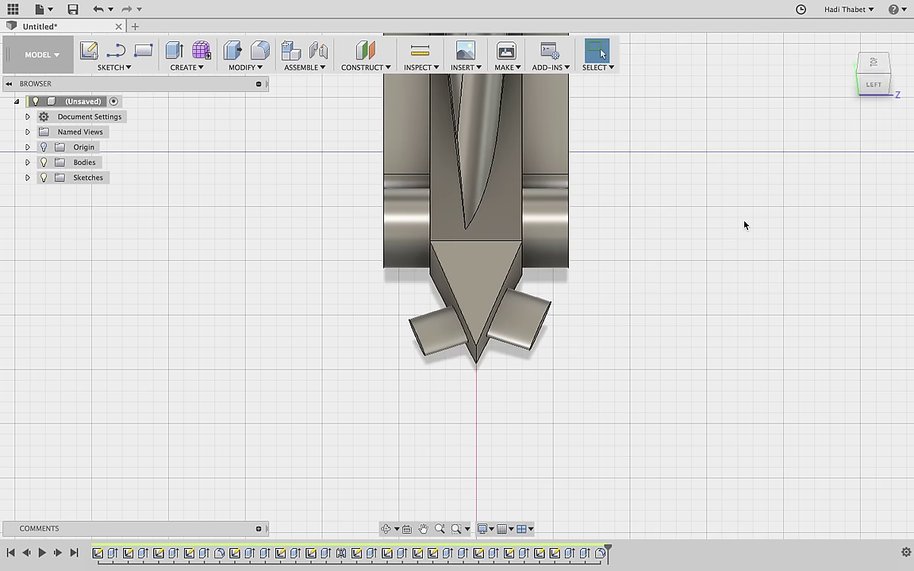
left_click(453, 336)
key("Delete")
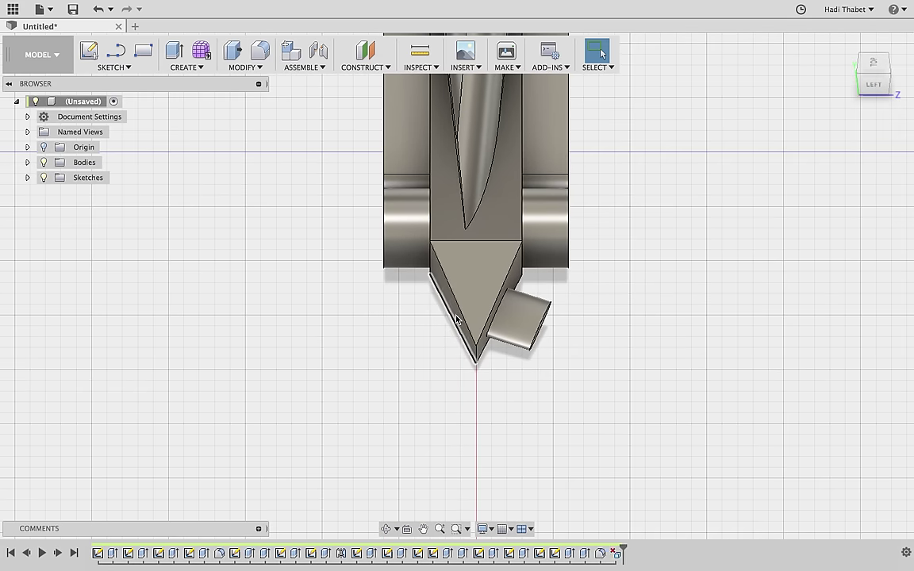
left_click(452, 310)
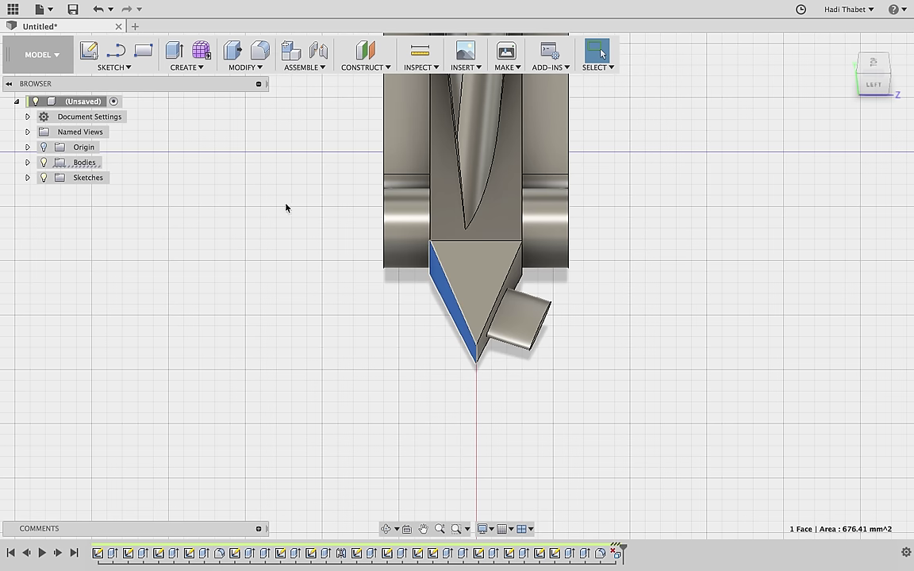
- Begin an ellipse on the nose, cancel a misplaced centre, and turn to a three-quarter view
left_click(119, 67)
left_click(119, 161)
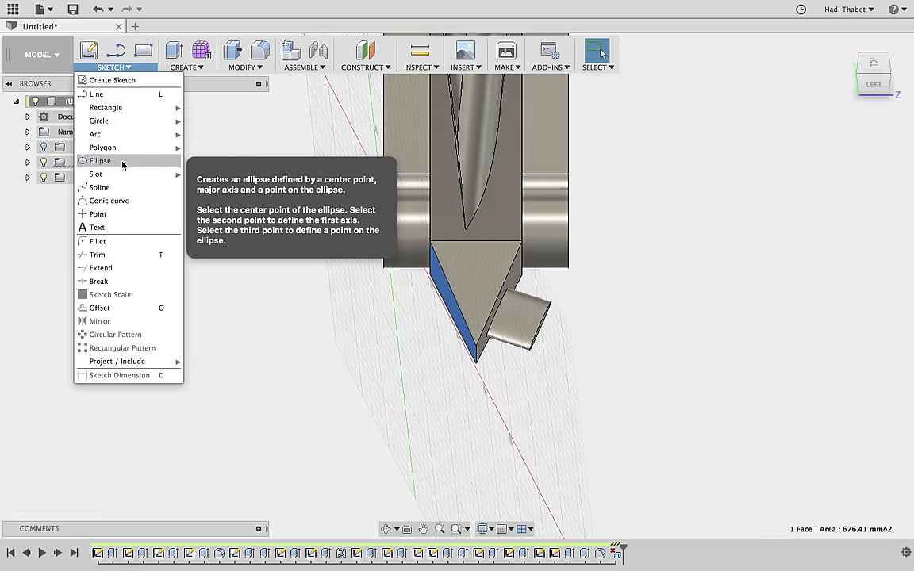
left_click(542, 289)
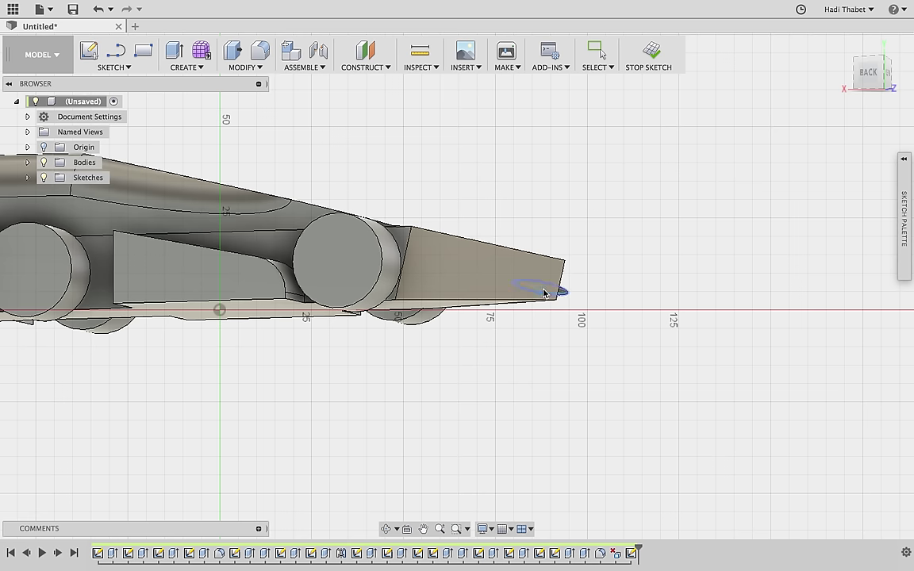
key("Escape")
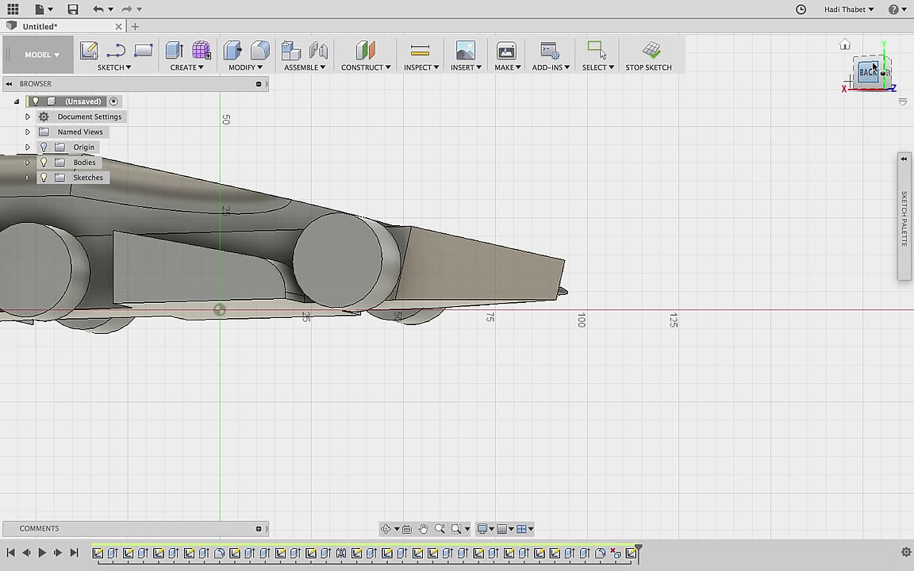
left_click(883, 62)
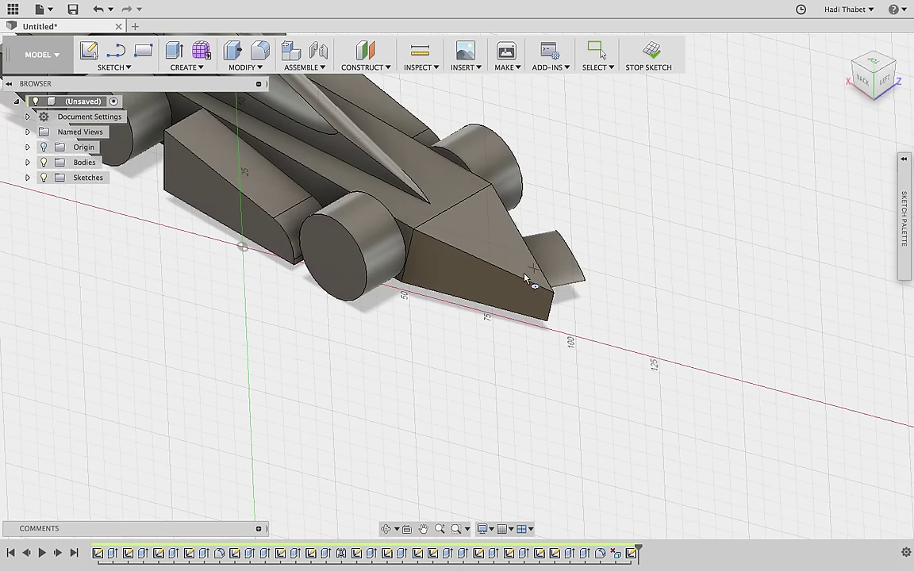
- Centre an ellipse on the nose side face with a 20 mm major and 3 mm minor axis
left_click(501, 291)
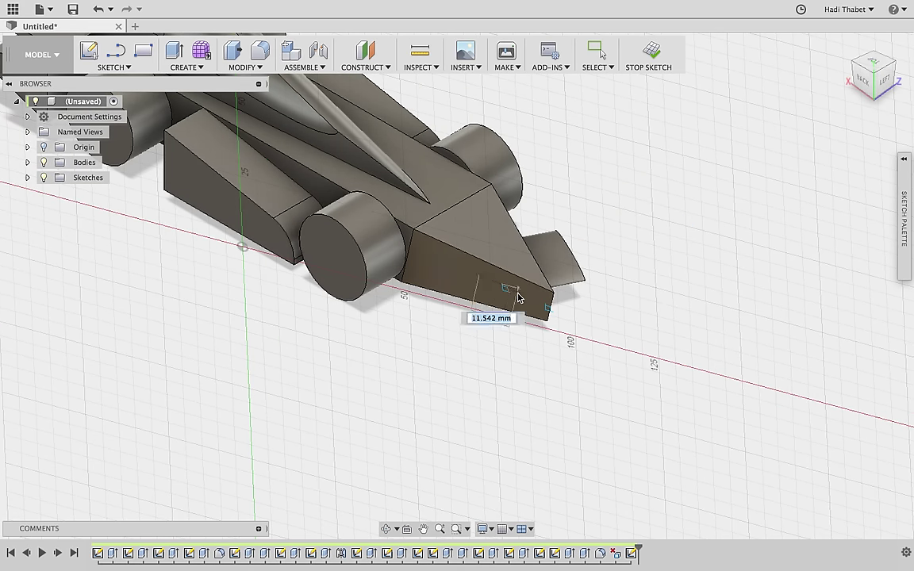
type("20")
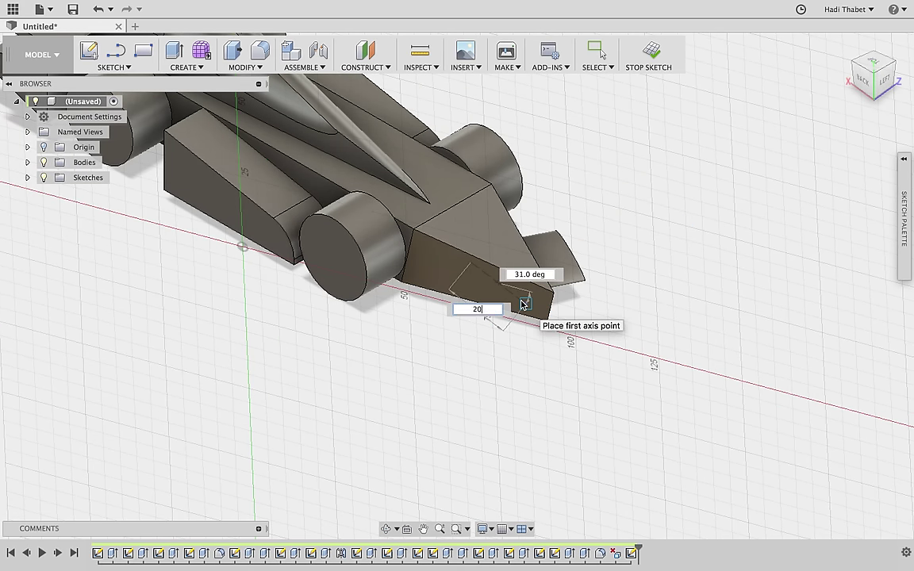
key("Return")
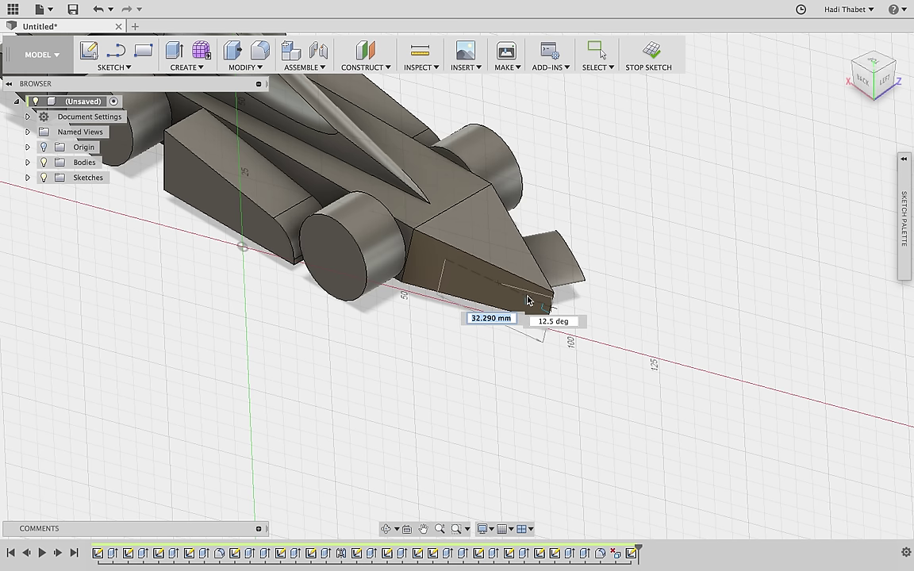
type("20")
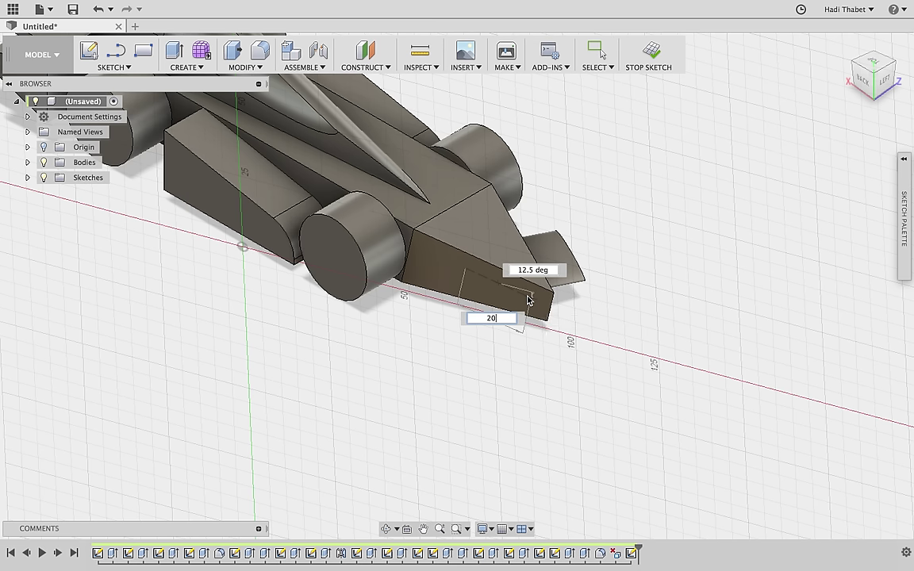
key("Return")
type("3")
key("Tab")
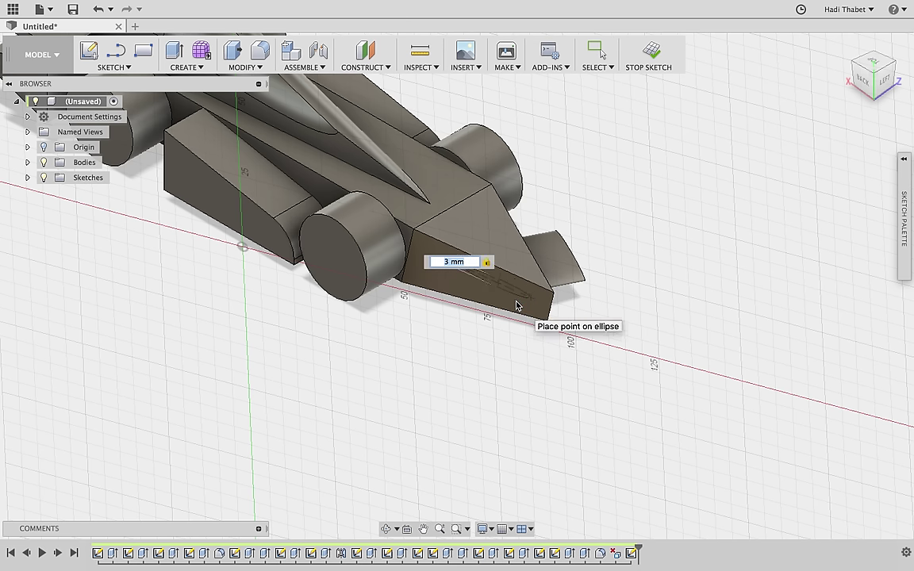
left_click(516, 306)
- Zoom in to check the ellipse's axis length and select the area inside it
scroll(605, 348, "up", 5)
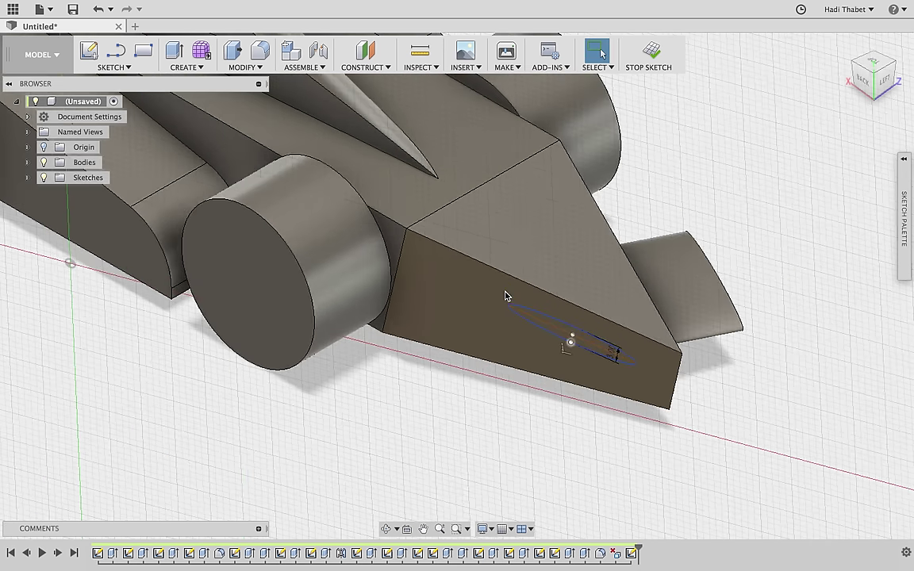
scroll(605, 347, "up", 1)
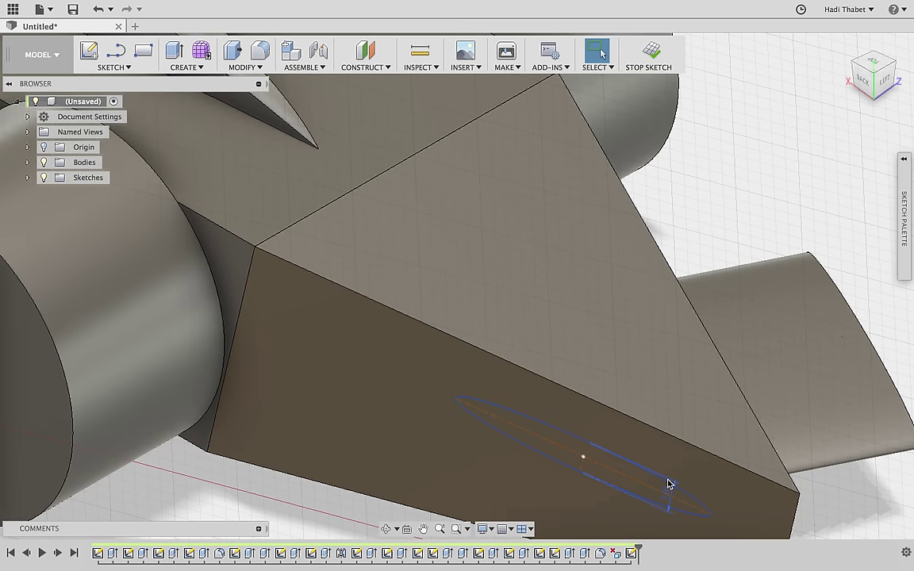
left_click(650, 486)
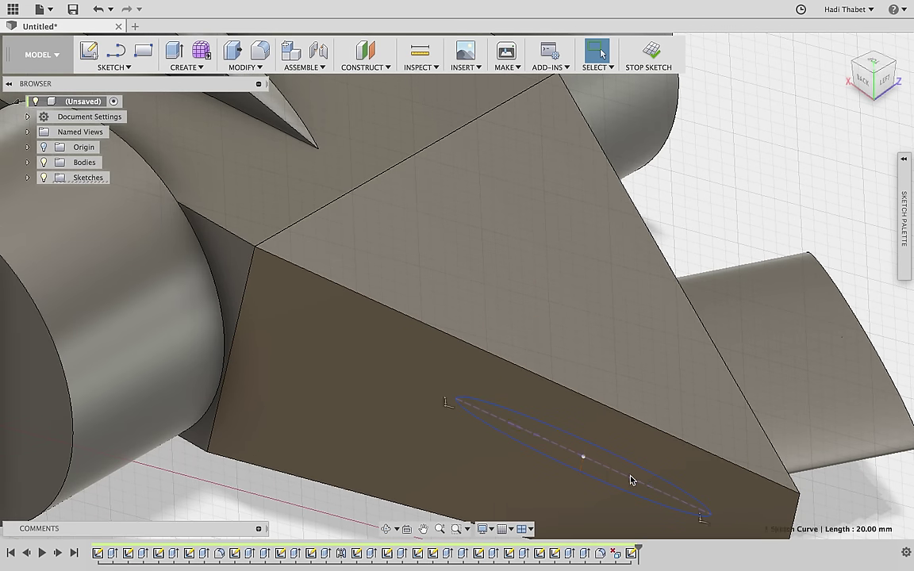
left_click(568, 424)
left_click(562, 425)
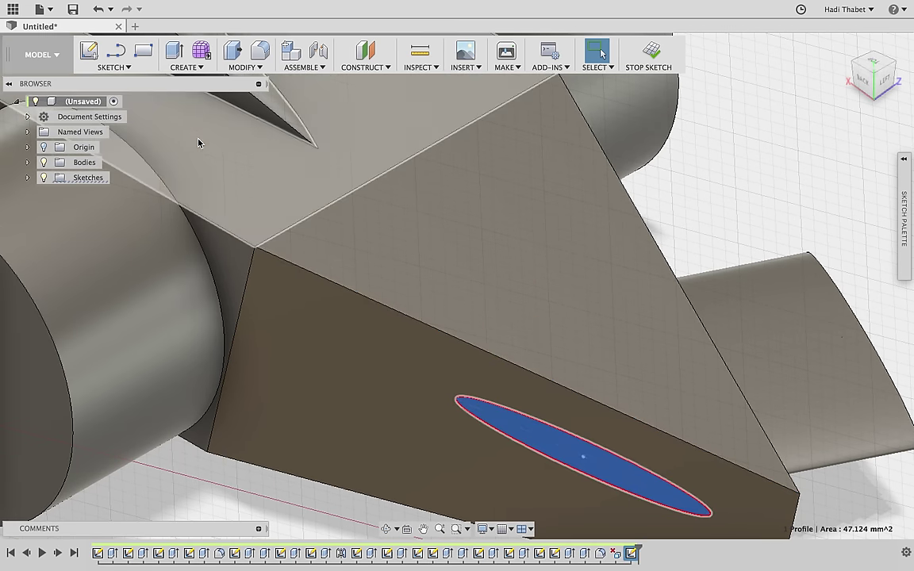
left_click(173, 50)
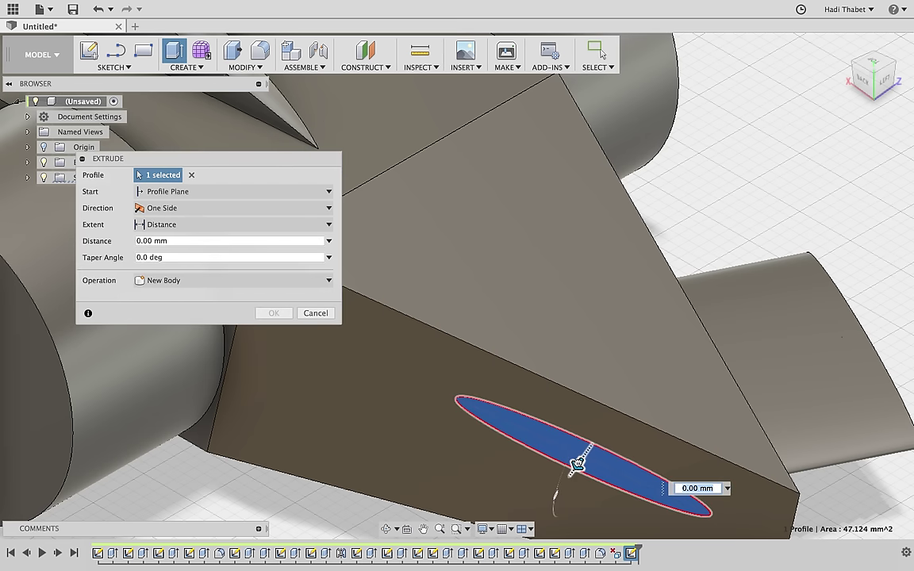
- Extrude the ellipse 15 mm outward, joined to the body as the new left fin
left_click_drag(577, 464, 548, 503)
type("15")
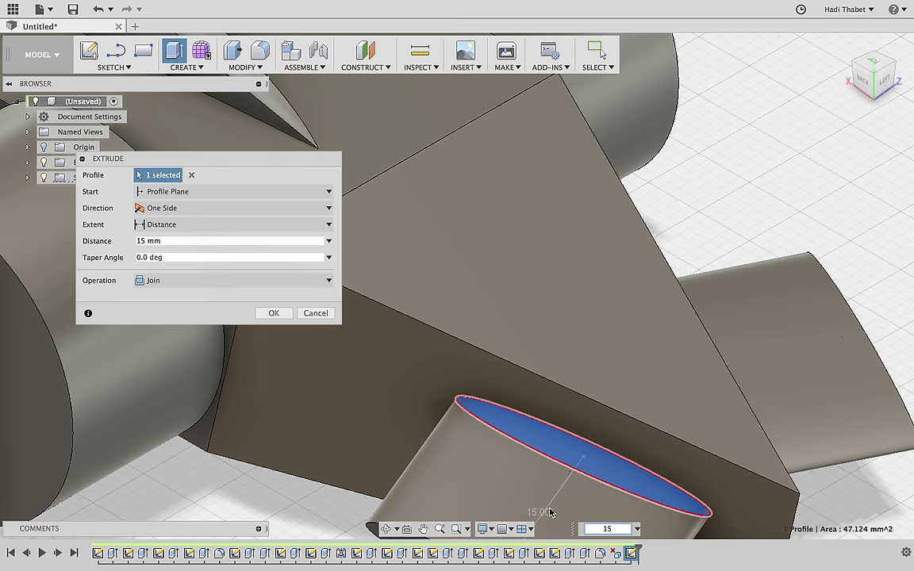
key("Return")
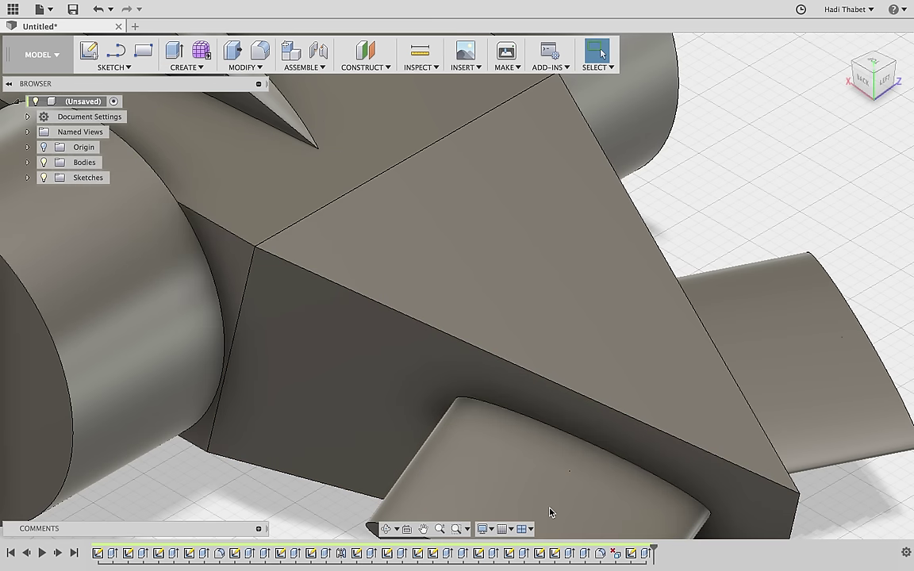
left_click(845, 46)
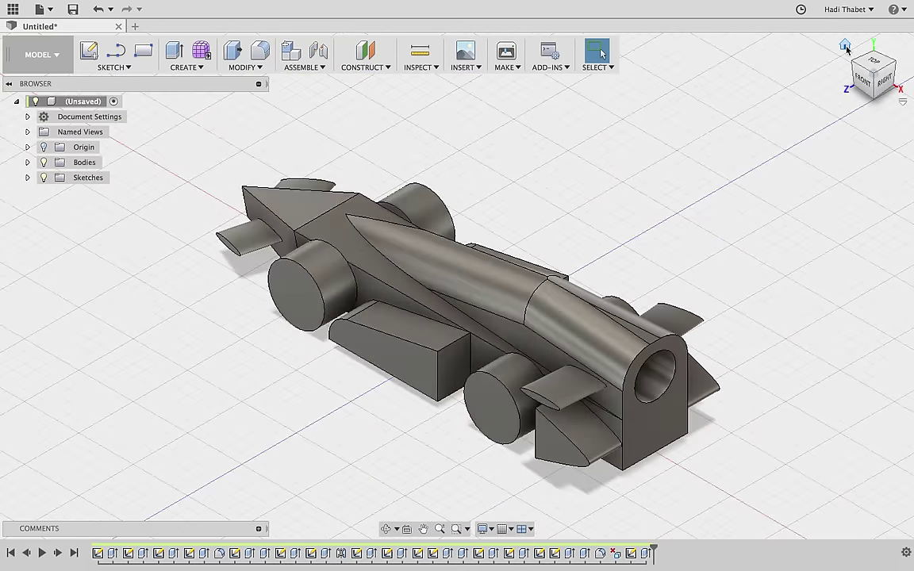